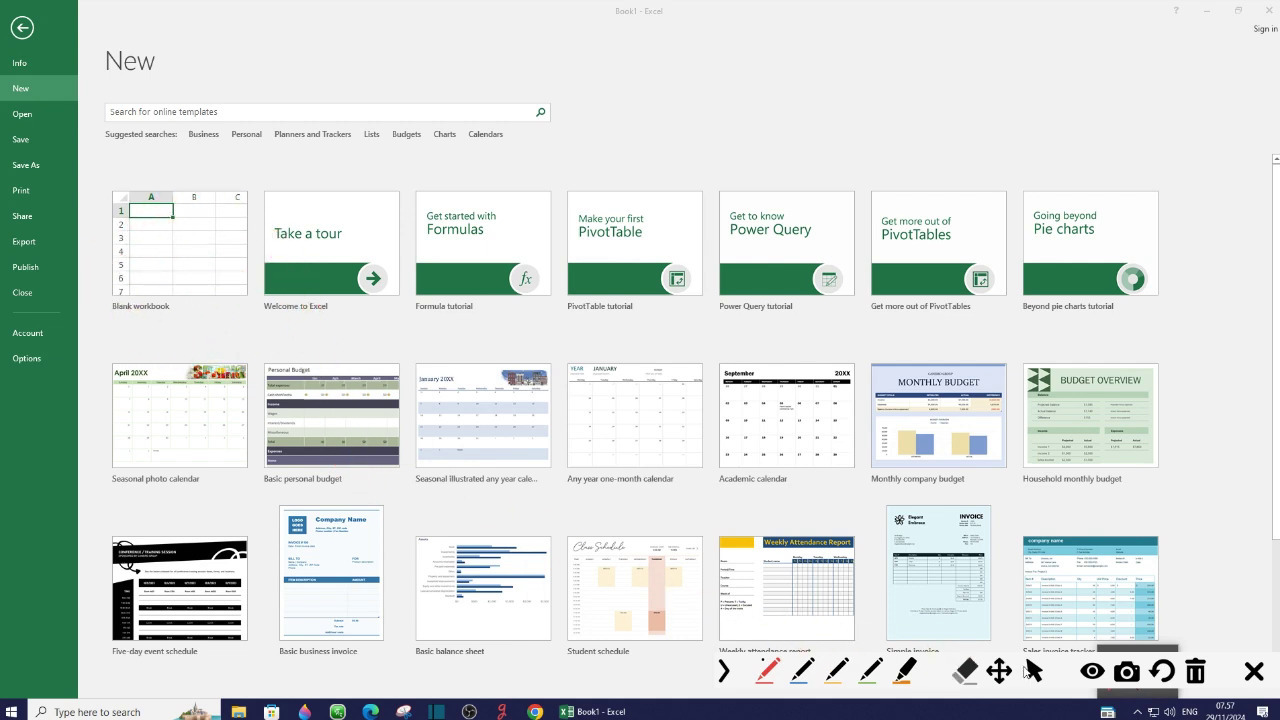
# Step: Create Book2 as a new blank workbook from the File > New page
pyautogui.click(1034, 672)
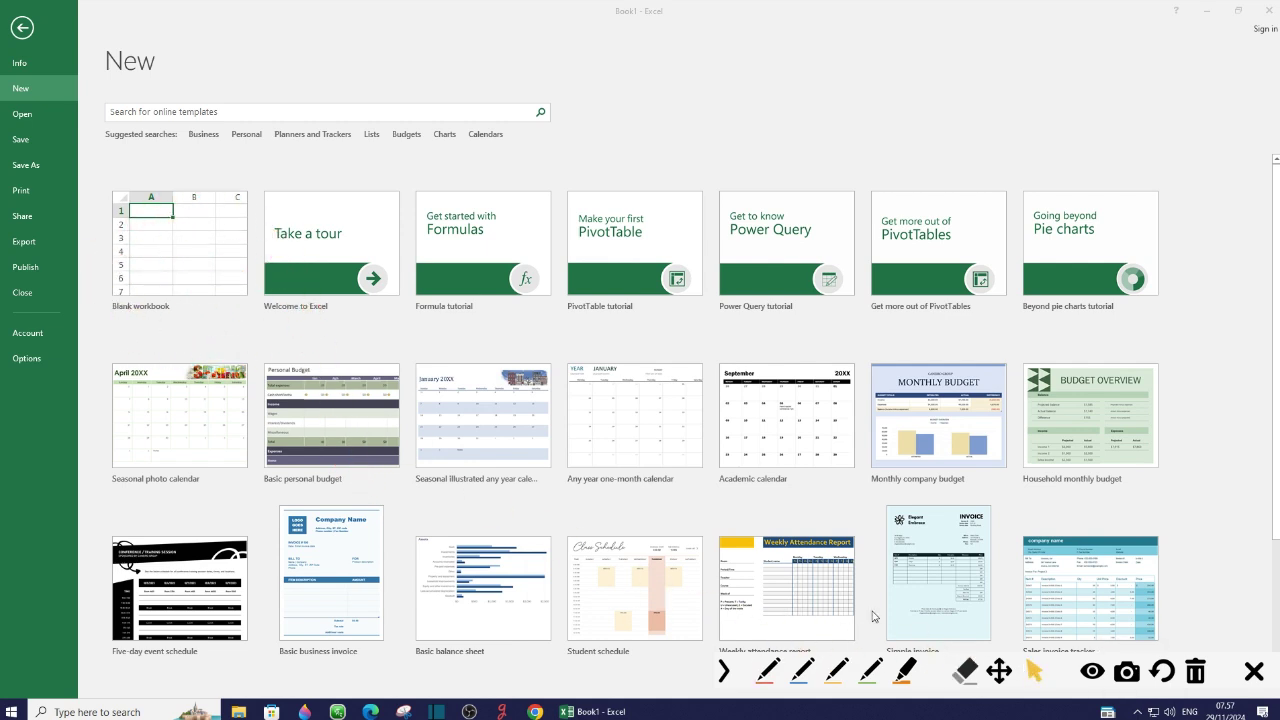
pyautogui.click(151, 244)
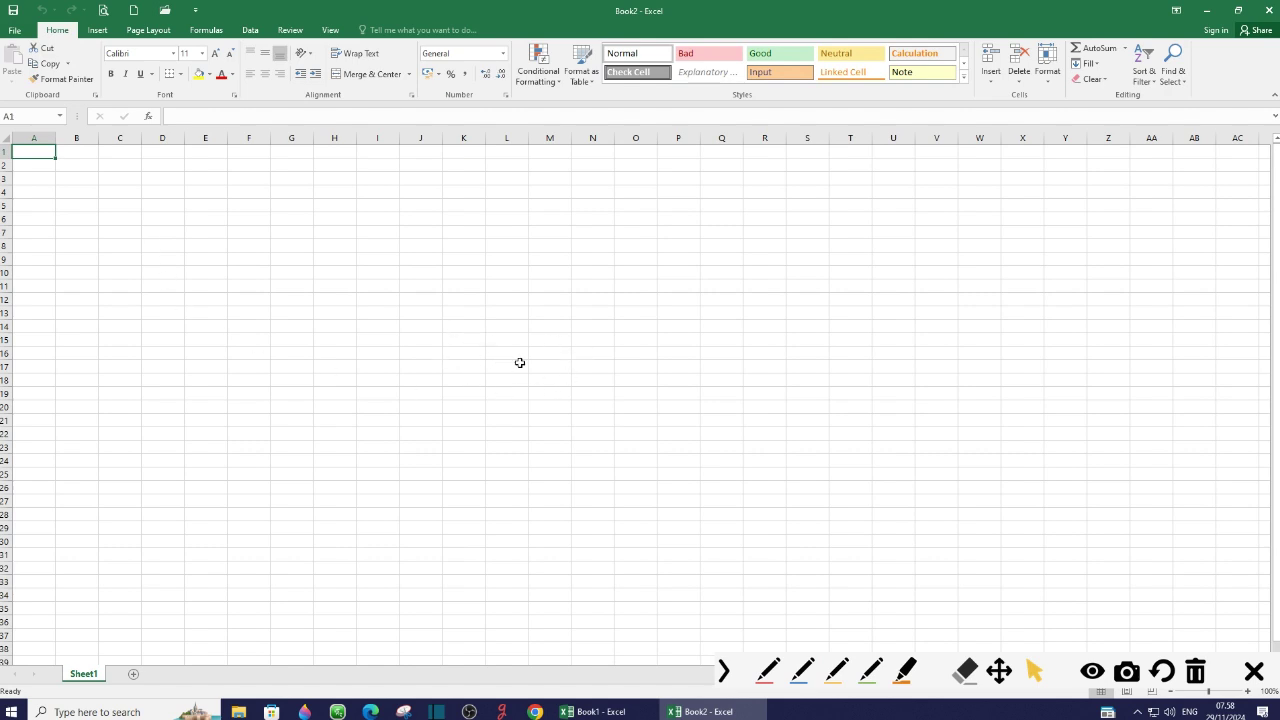
# Step: Select cell K13 and drag the status-bar zoom slider from 100% up to 190%
pyautogui.click(564, 363)
pyautogui.click(446, 313)
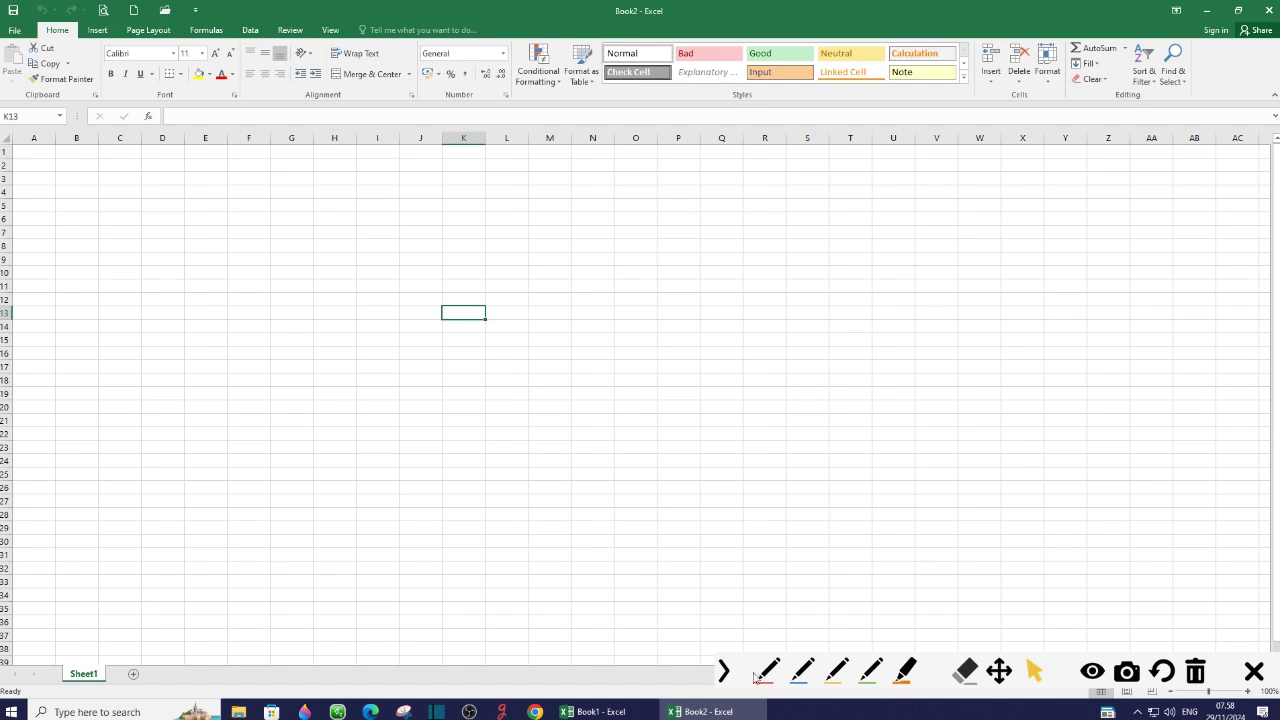
pyautogui.click(726, 672)
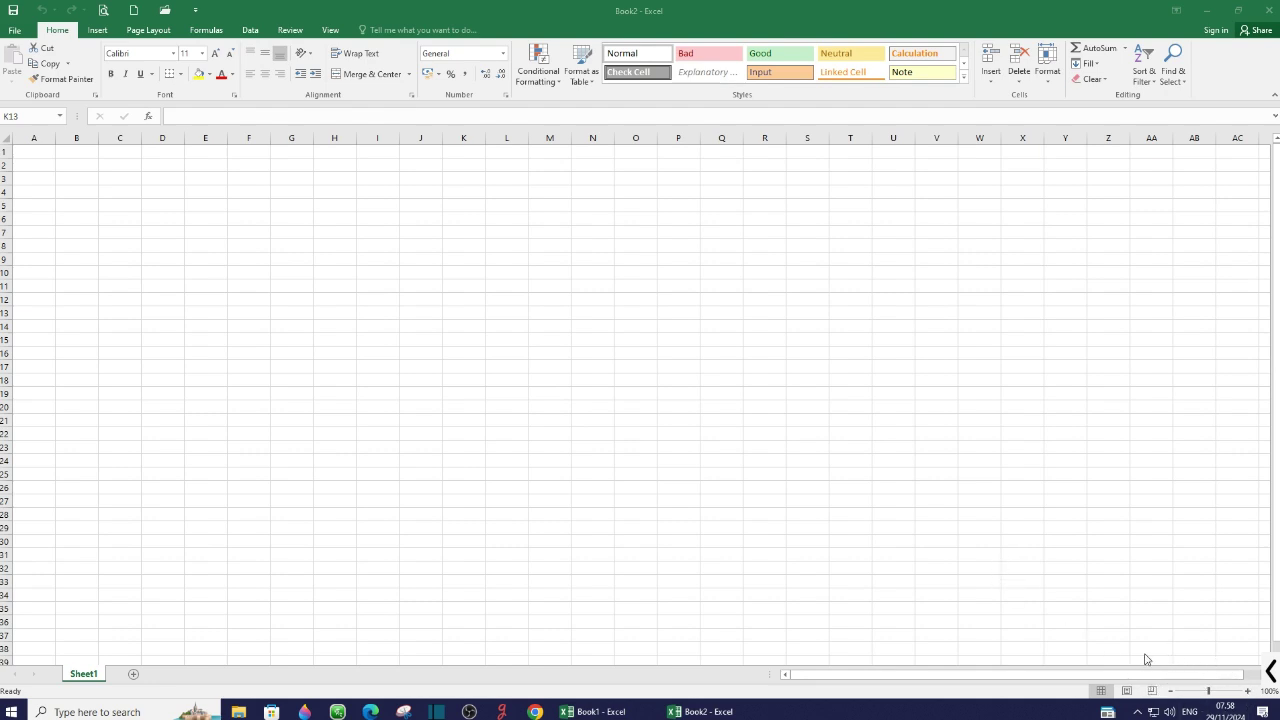
pyautogui.click(1272, 672)
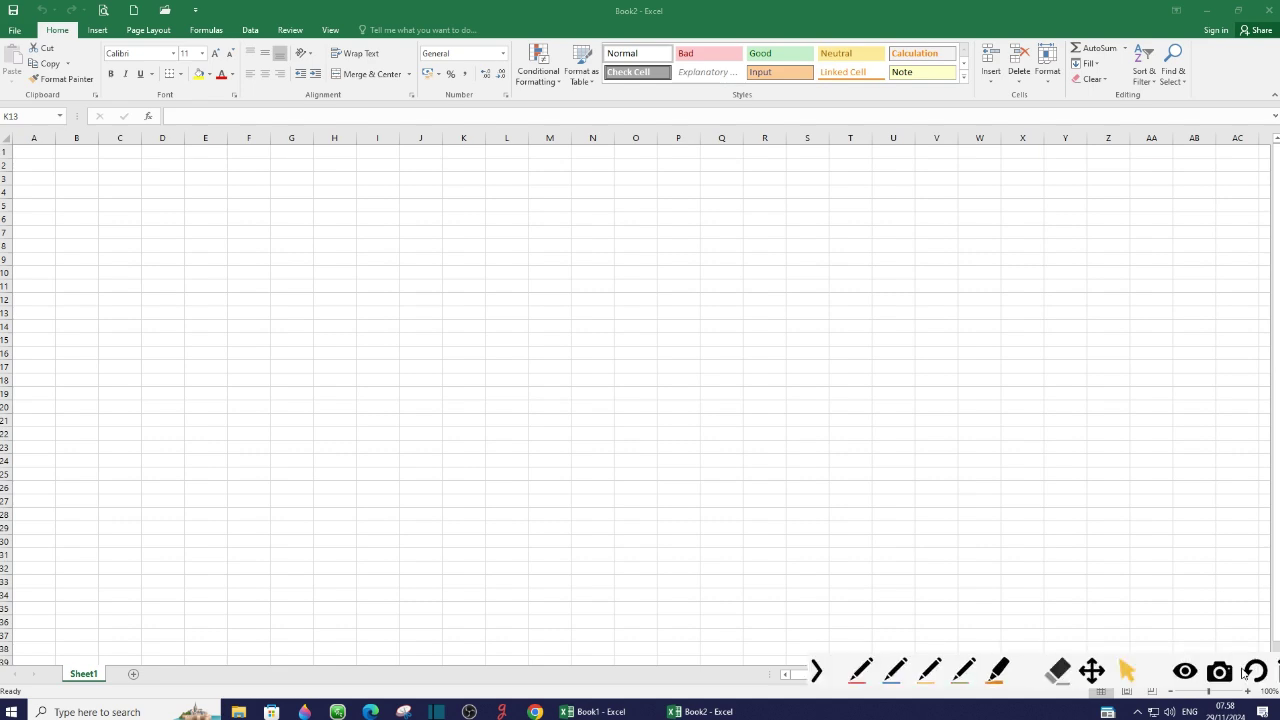
pyautogui.click(774, 674)
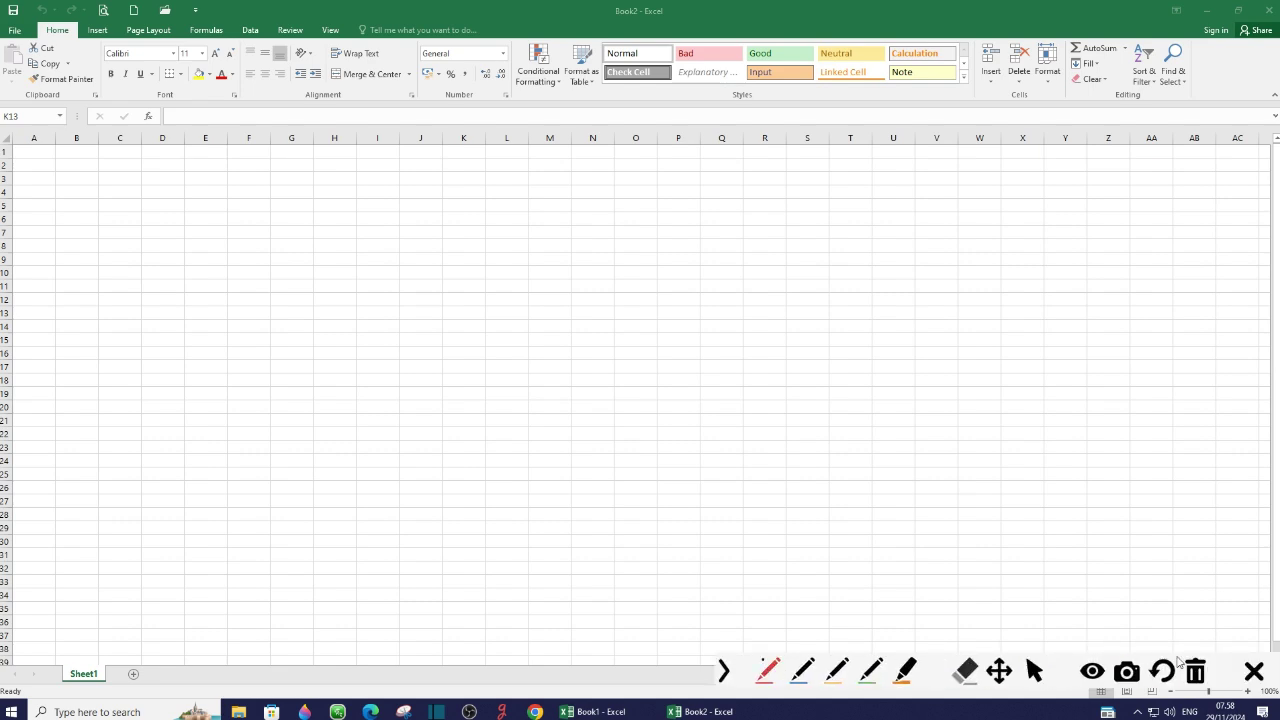
pyautogui.moveTo(1258, 630)
pyautogui.mouseDown()
pyautogui.moveTo(1202, 626)
pyautogui.moveTo(1276, 633)
pyautogui.mouseUp()
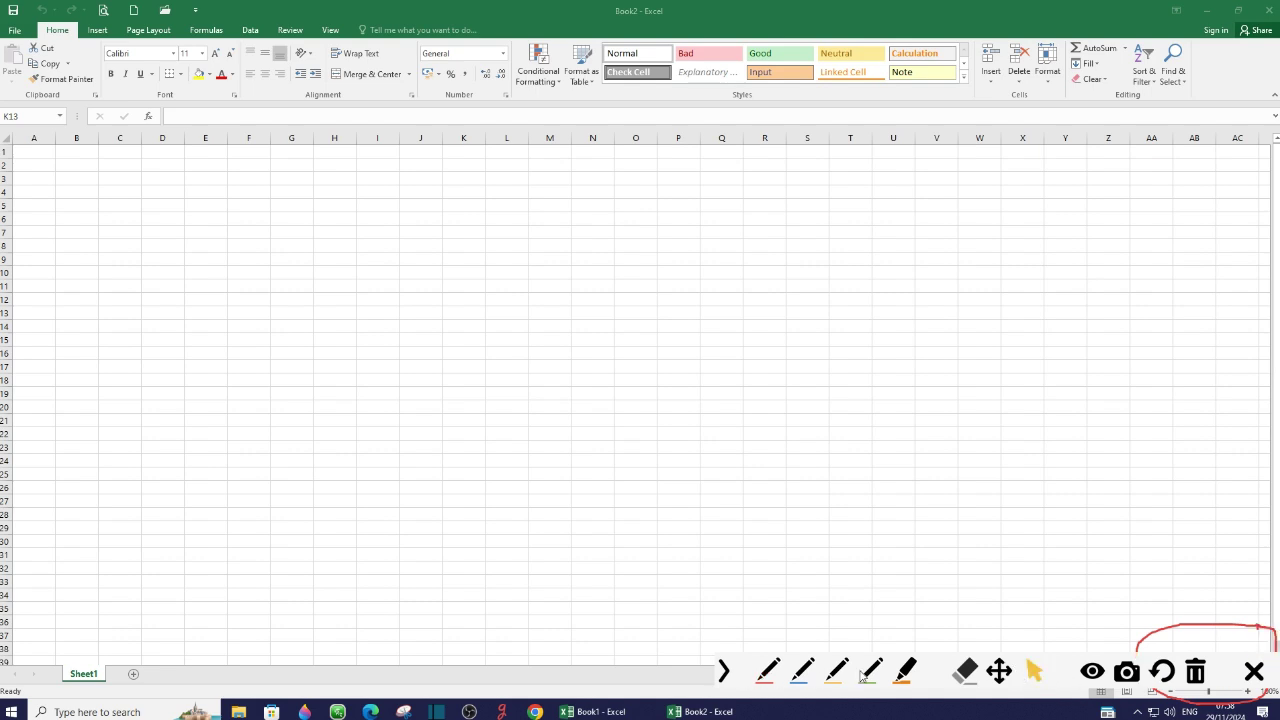
pyautogui.click(721, 676)
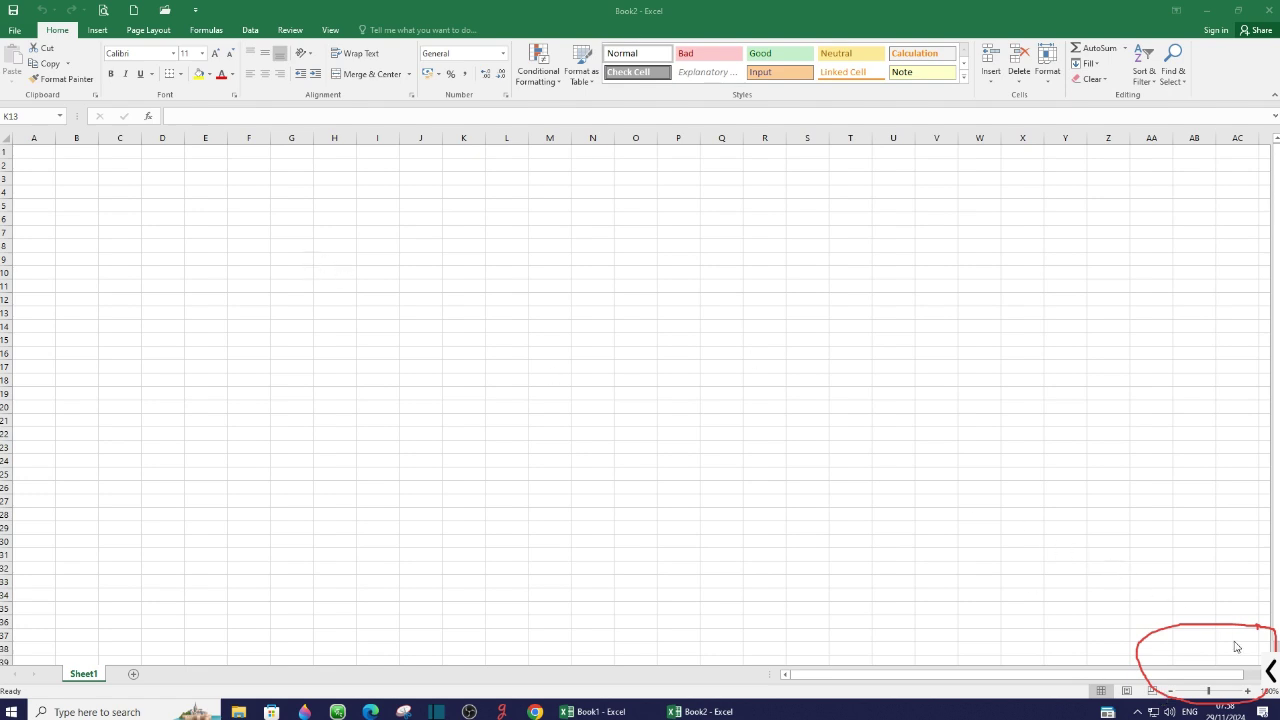
pyautogui.click(1272, 672)
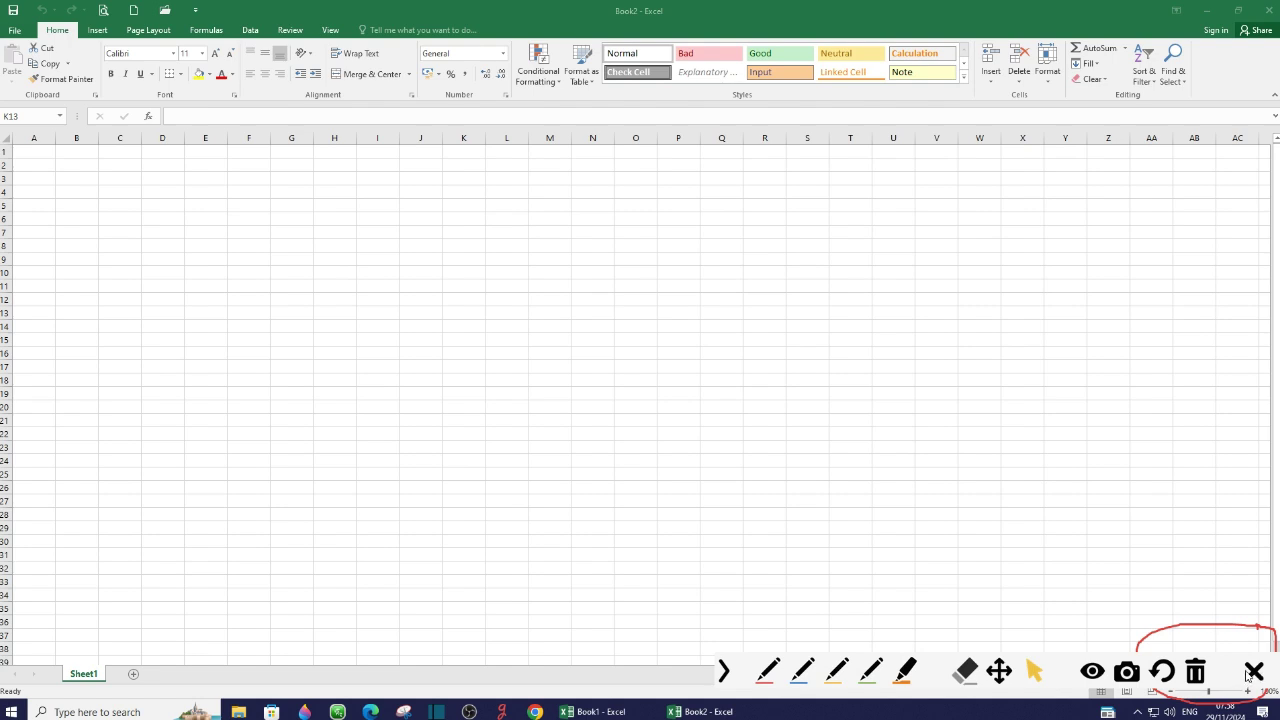
pyautogui.click(1194, 674)
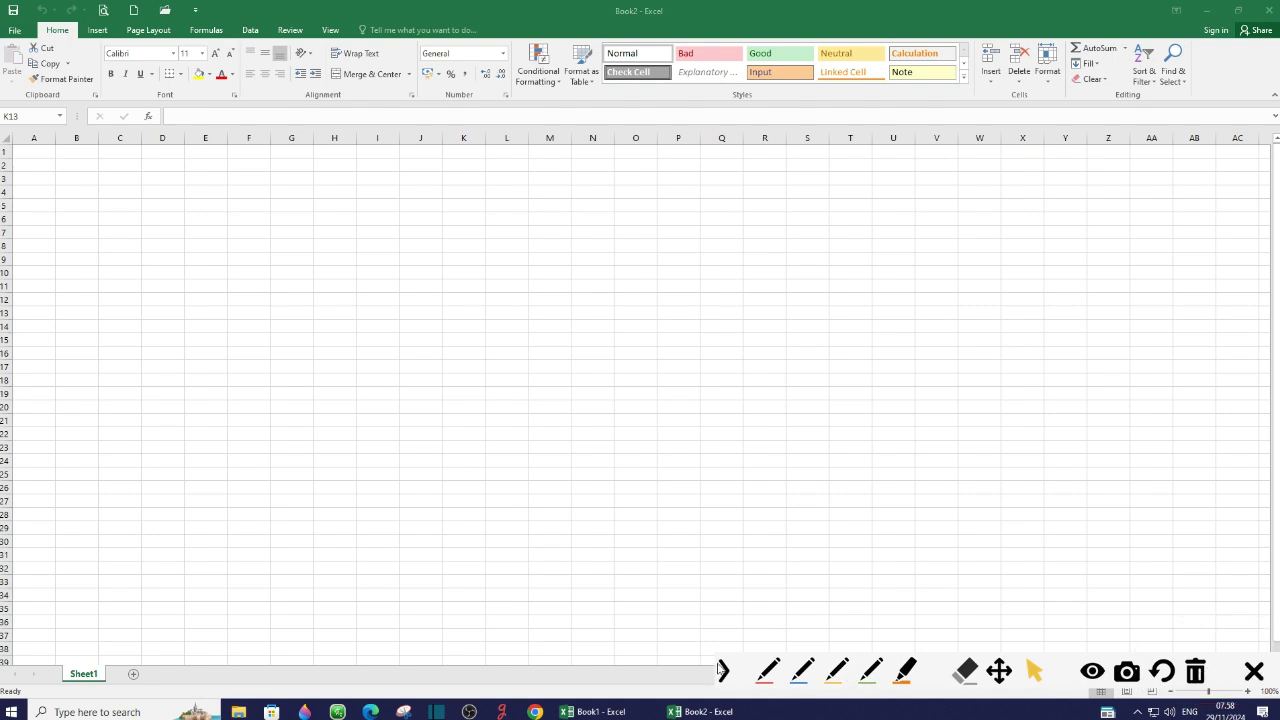
pyautogui.click(723, 670)
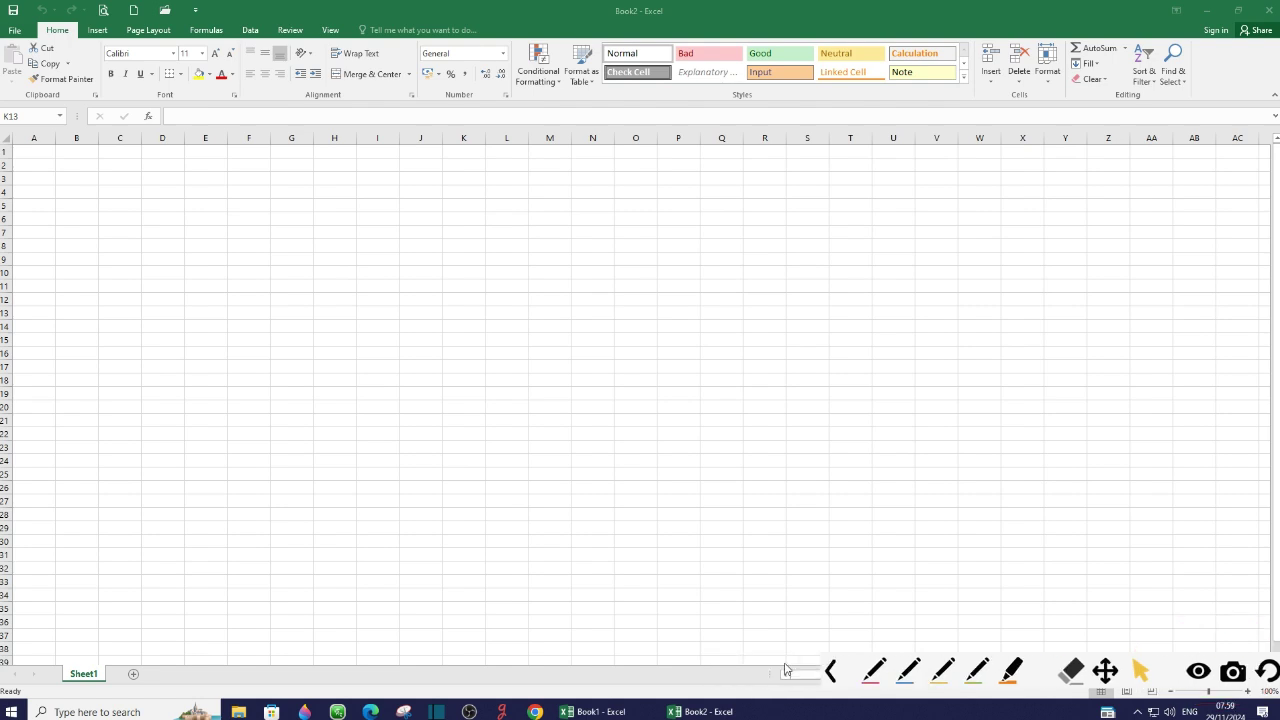
pyautogui.click(1214, 694)
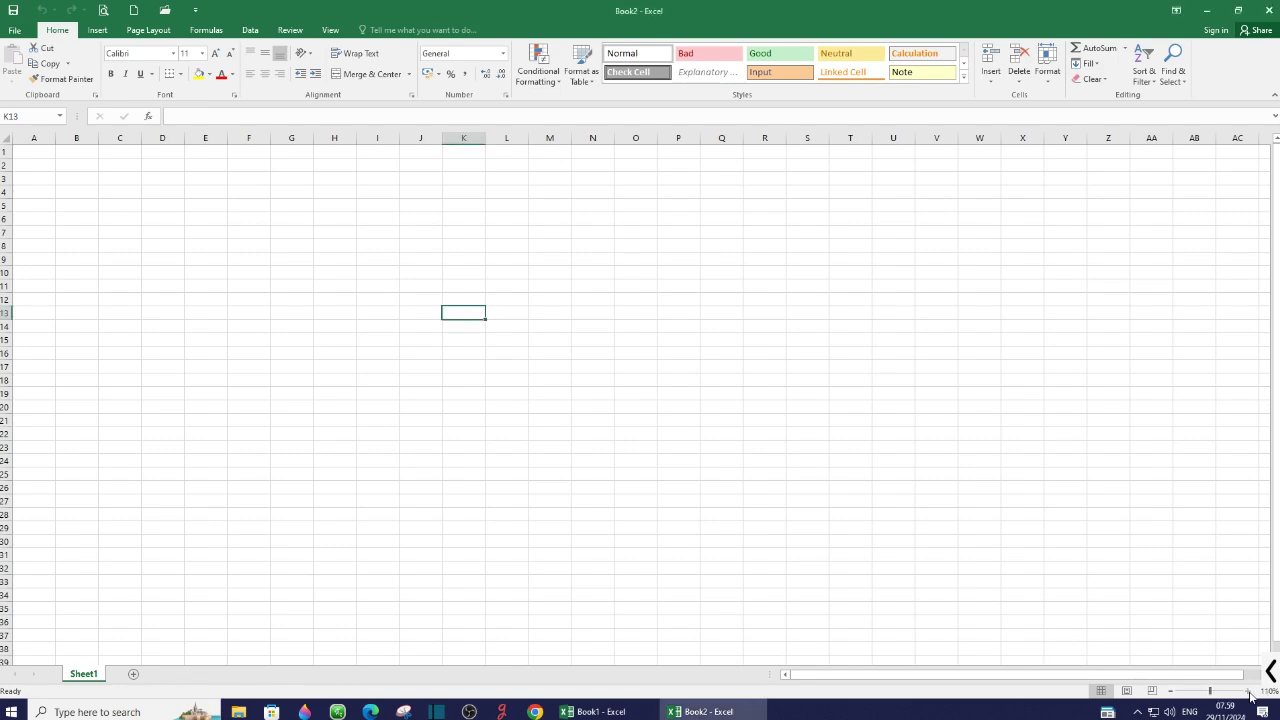
pyautogui.moveTo(1217, 695); pyautogui.dragTo(1221, 693)
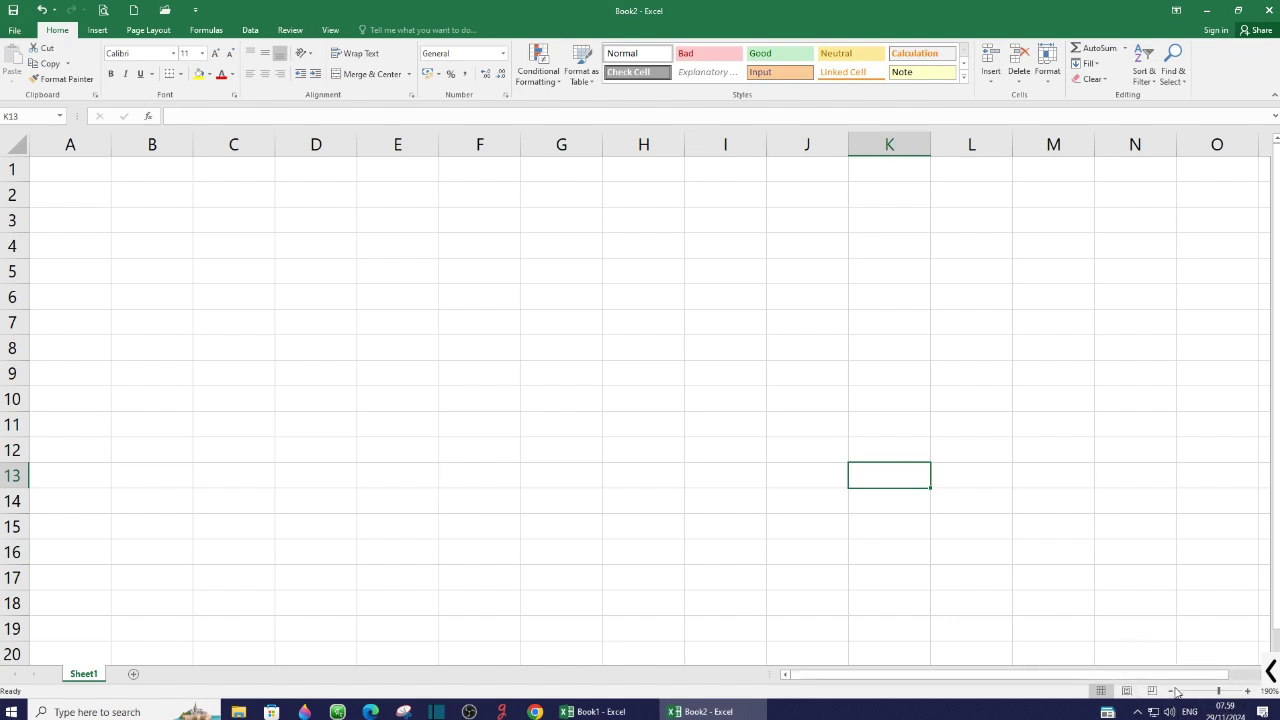
pyautogui.click(1272, 672)
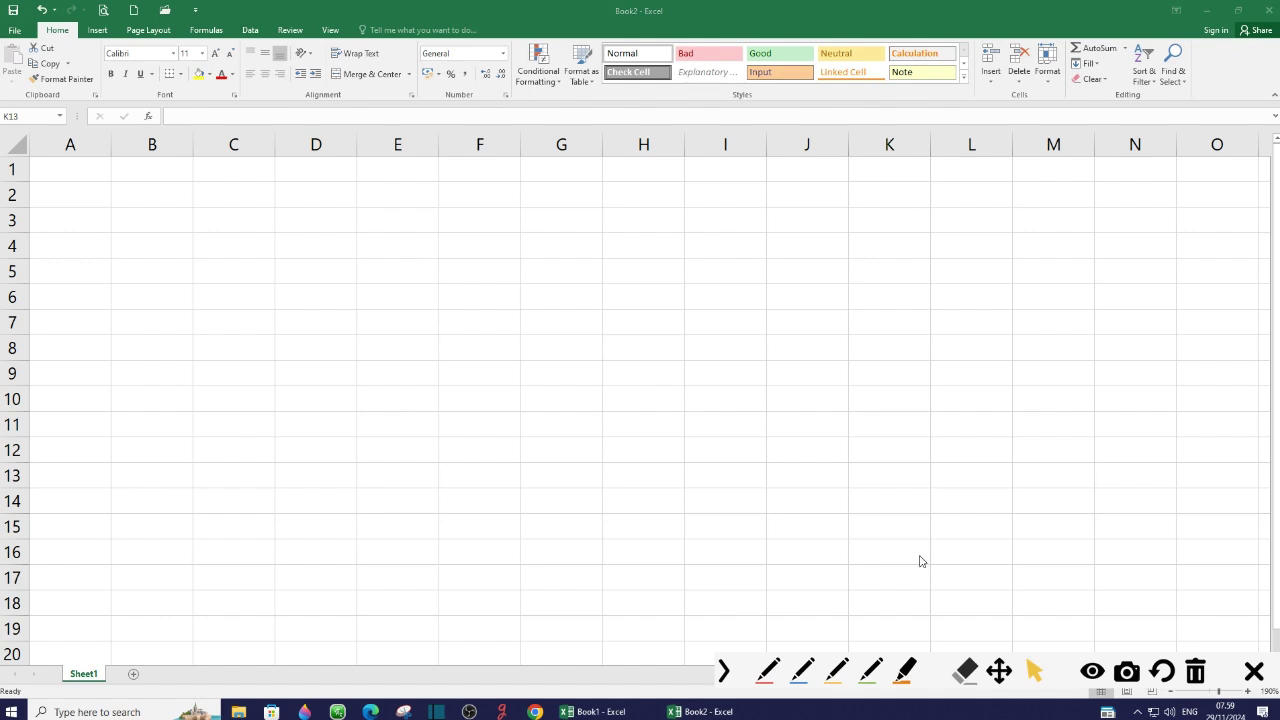
pyautogui.click(774, 670)
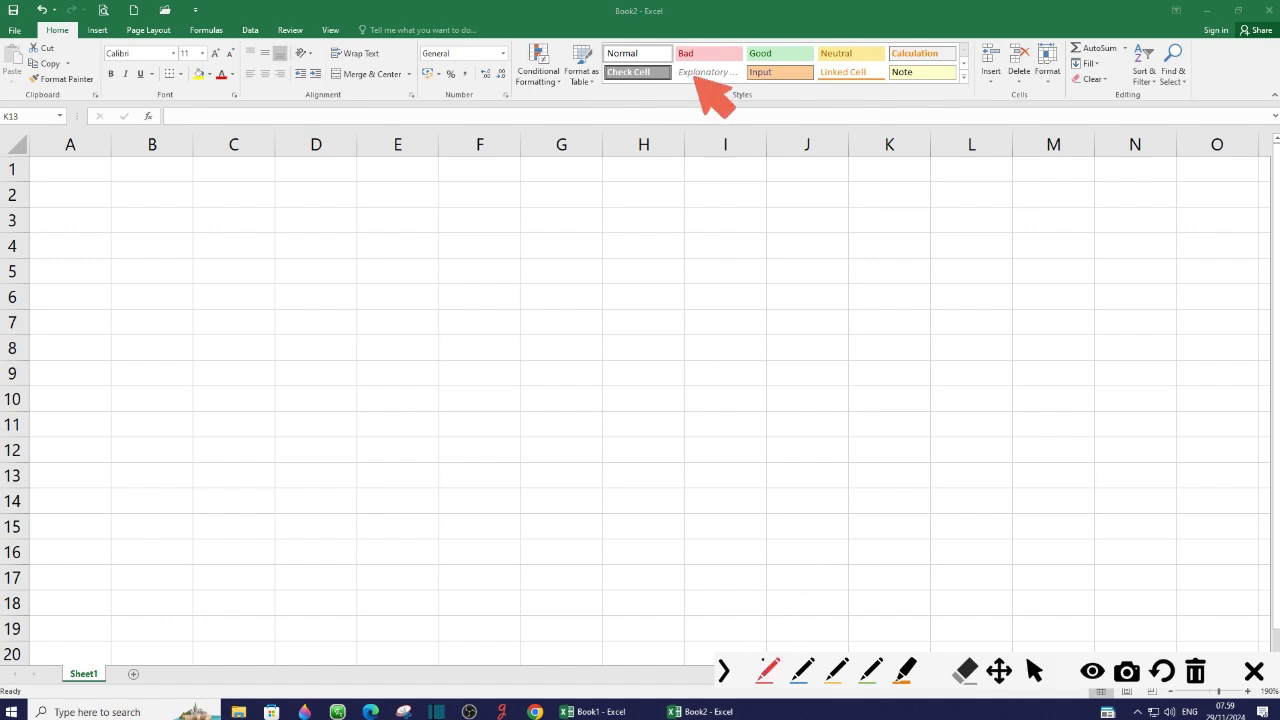
pyautogui.moveTo(800, 457); pyautogui.dragTo(705, 302)
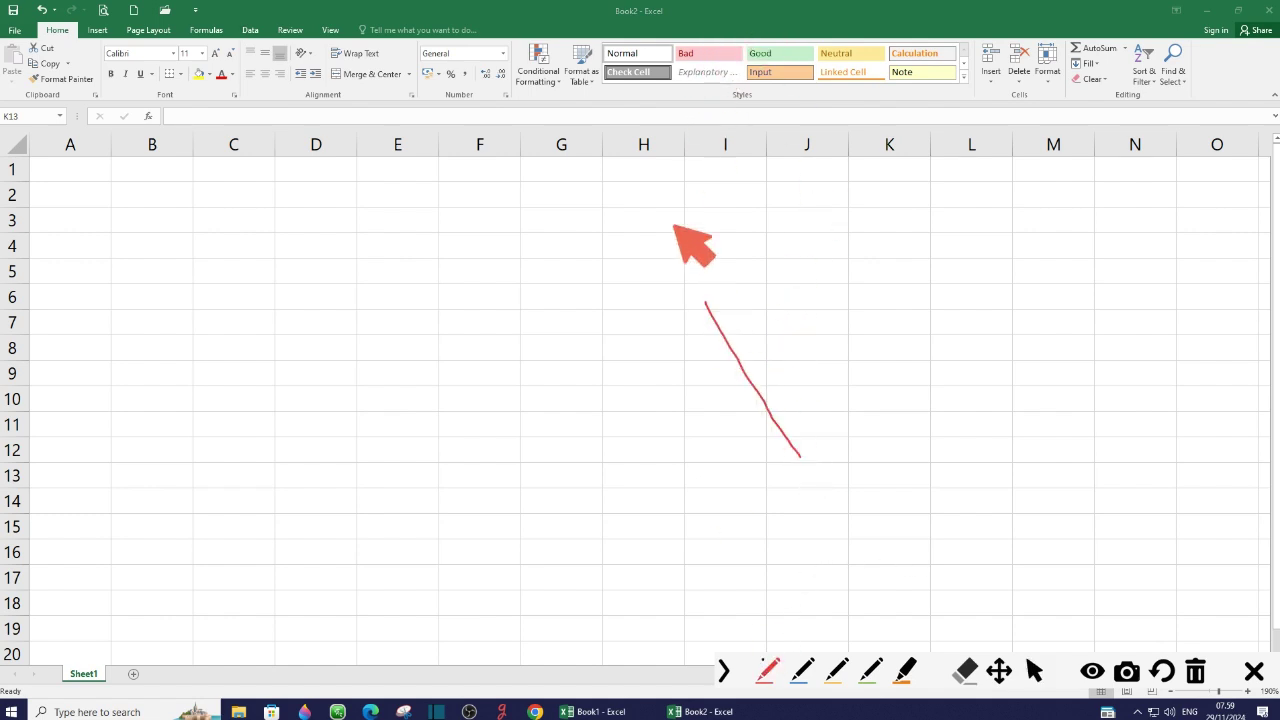
pyautogui.moveTo(674, 225)
pyautogui.mouseDown()
pyautogui.moveTo(600, 33)
pyautogui.moveTo(692, 12)
pyautogui.mouseUp()
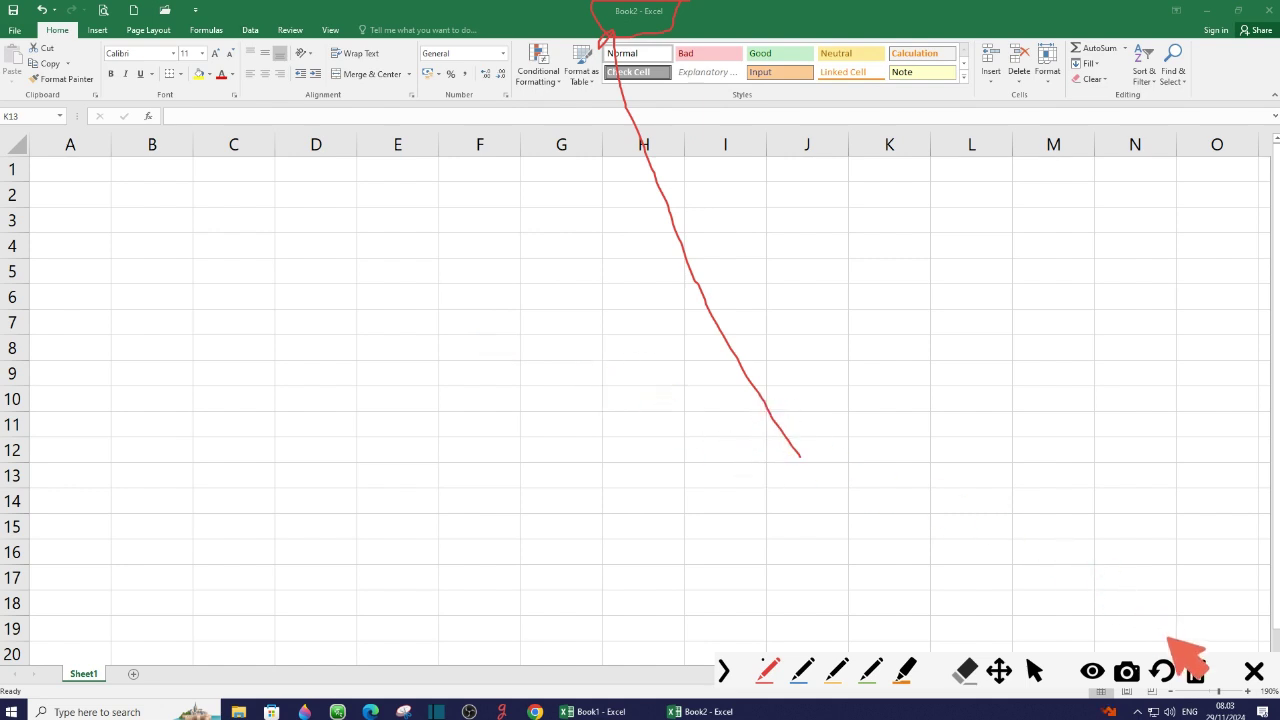
pyautogui.click(1195, 674)
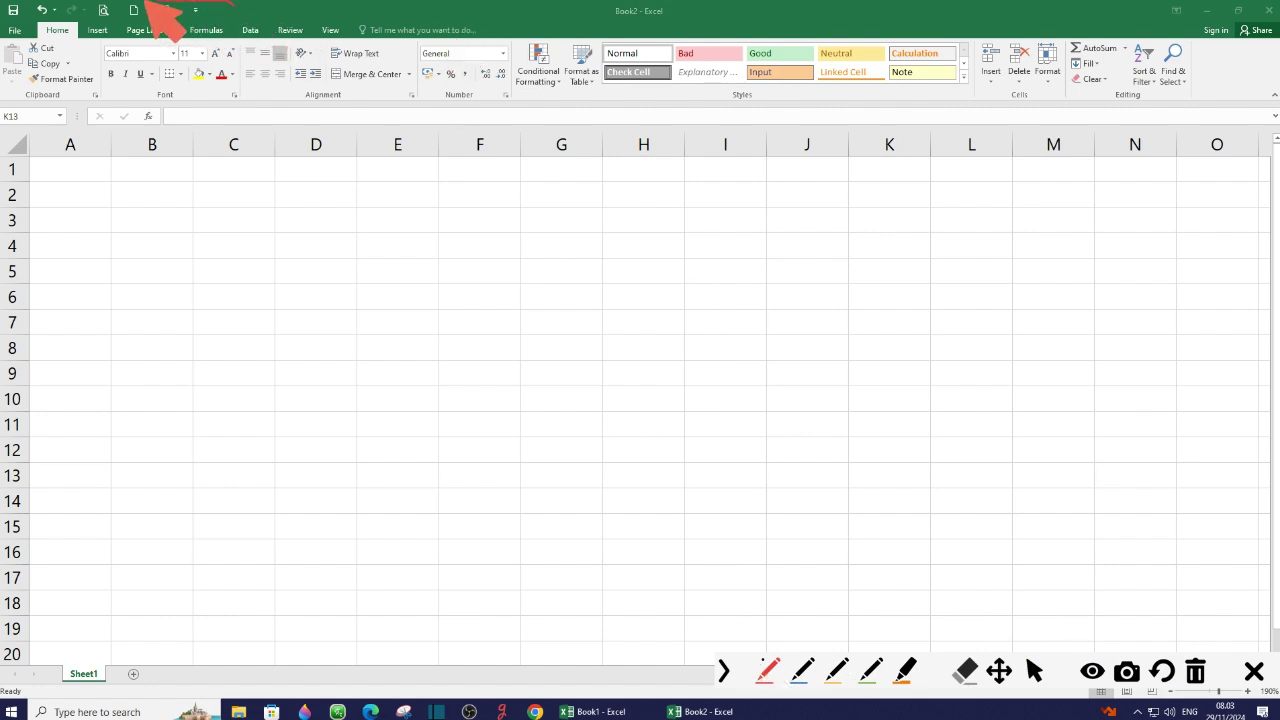
pyautogui.moveTo(147, 3)
pyautogui.mouseDown()
pyautogui.moveTo(167, 37)
pyautogui.moveTo(233, 3)
pyautogui.mouseUp()
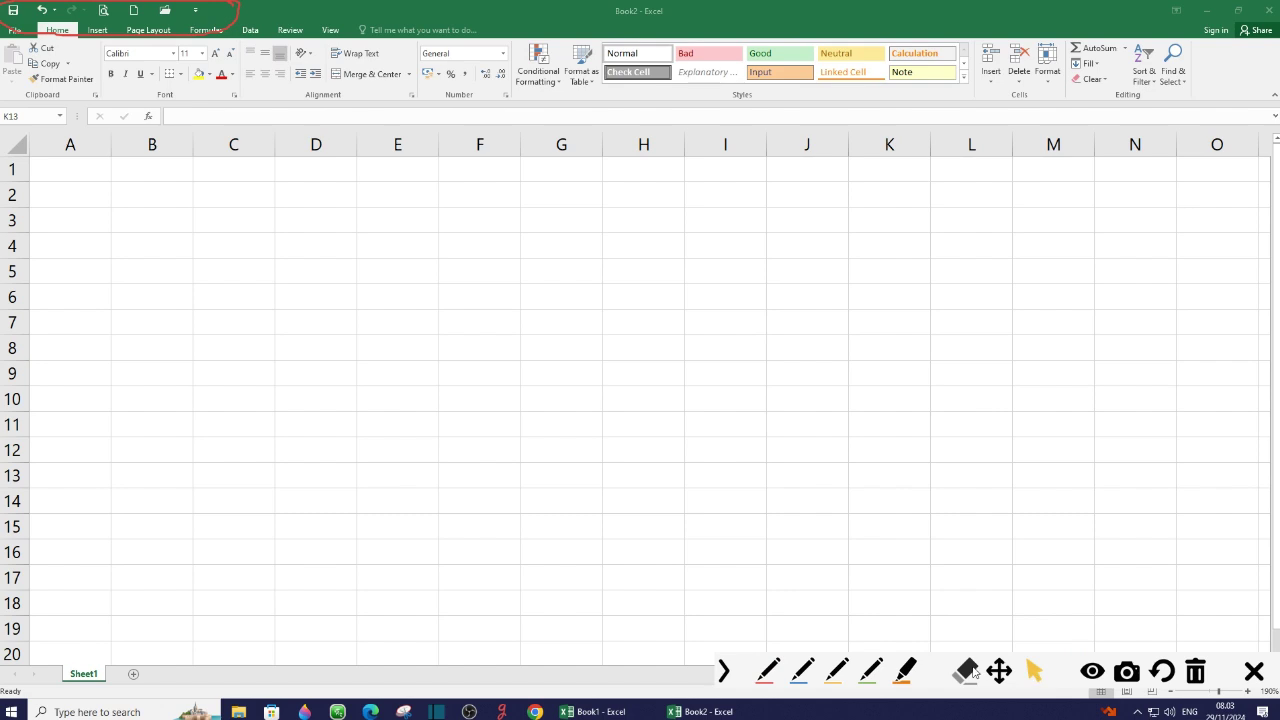
pyautogui.click(971, 671)
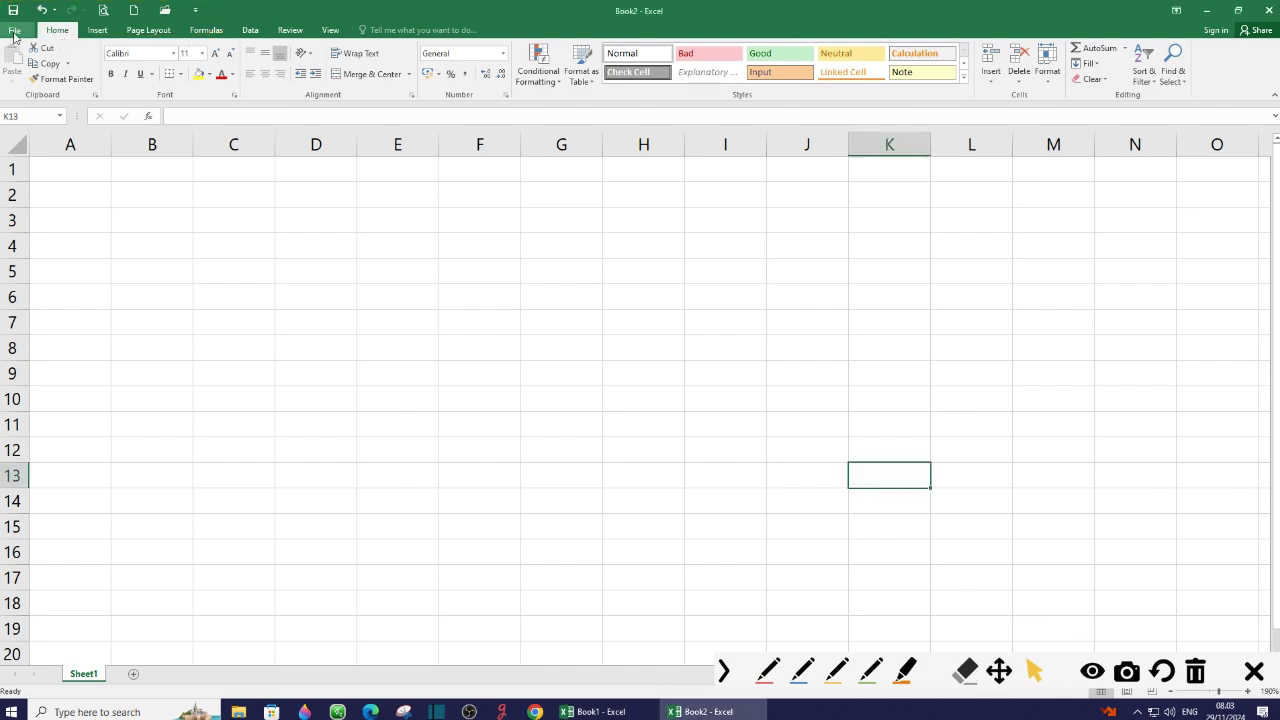
pyautogui.click(14, 31)
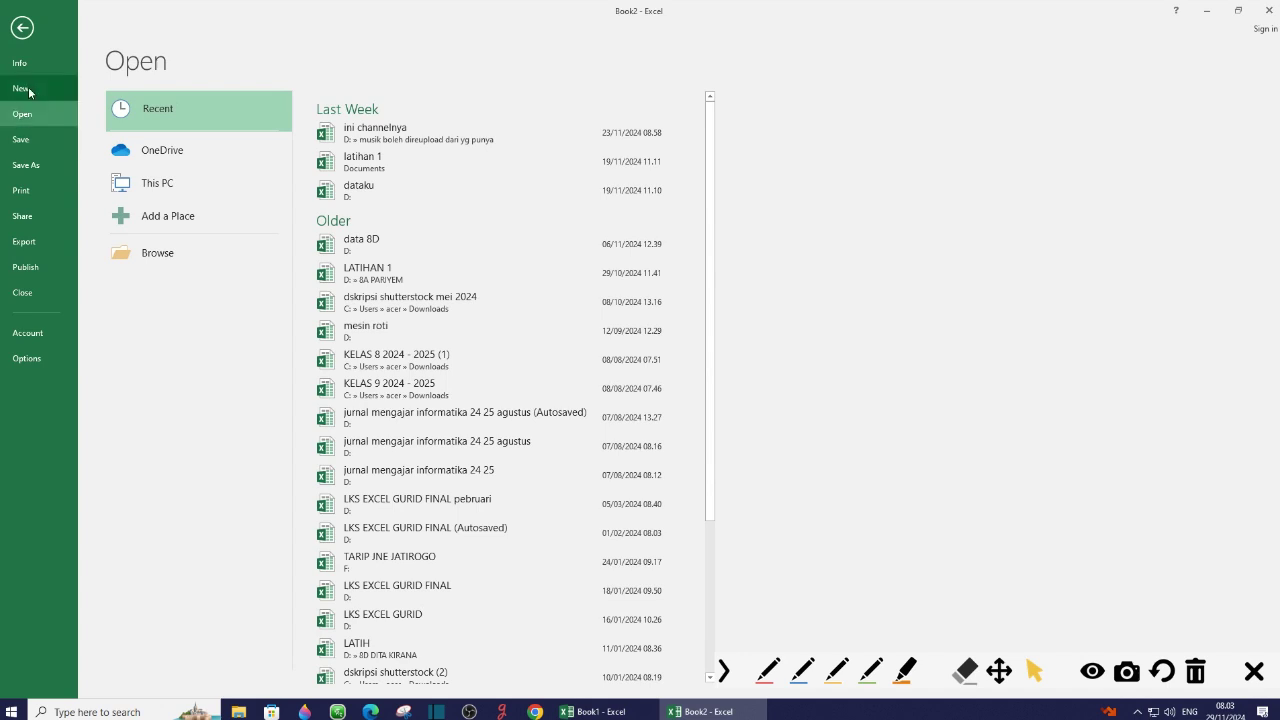
pyautogui.click(19, 32)
pyautogui.click(18, 31)
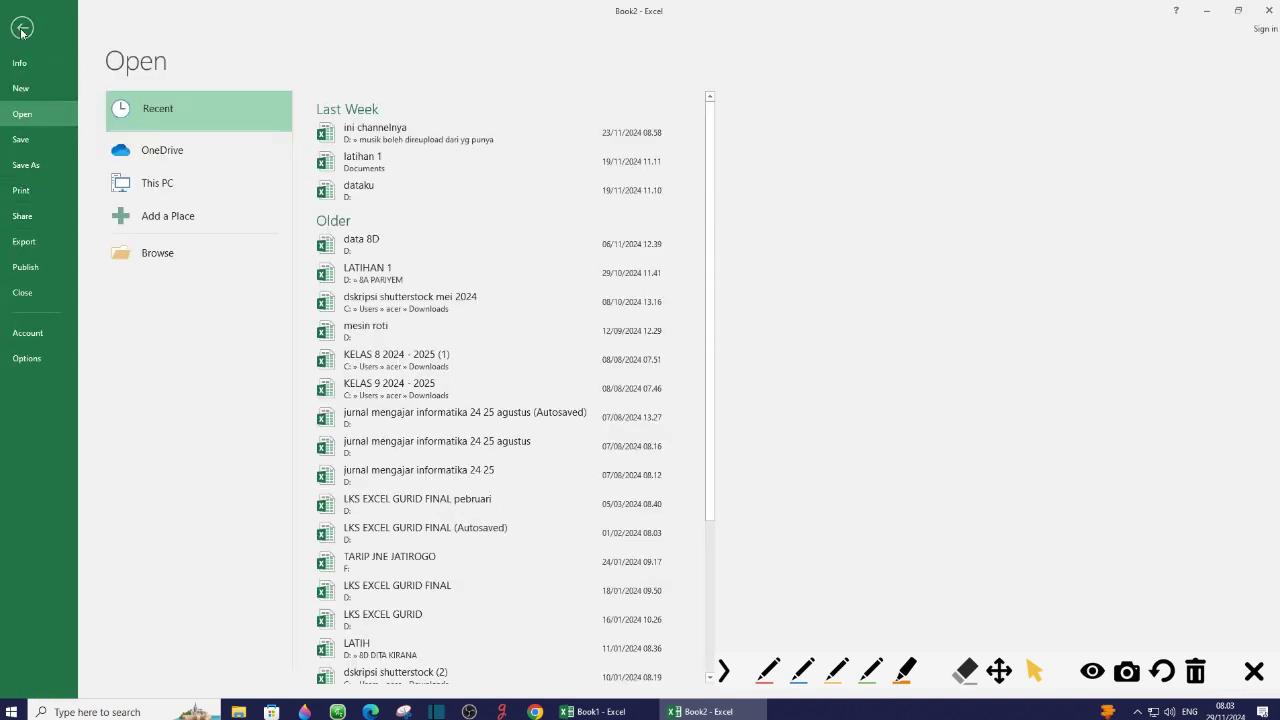
pyautogui.click(21, 32)
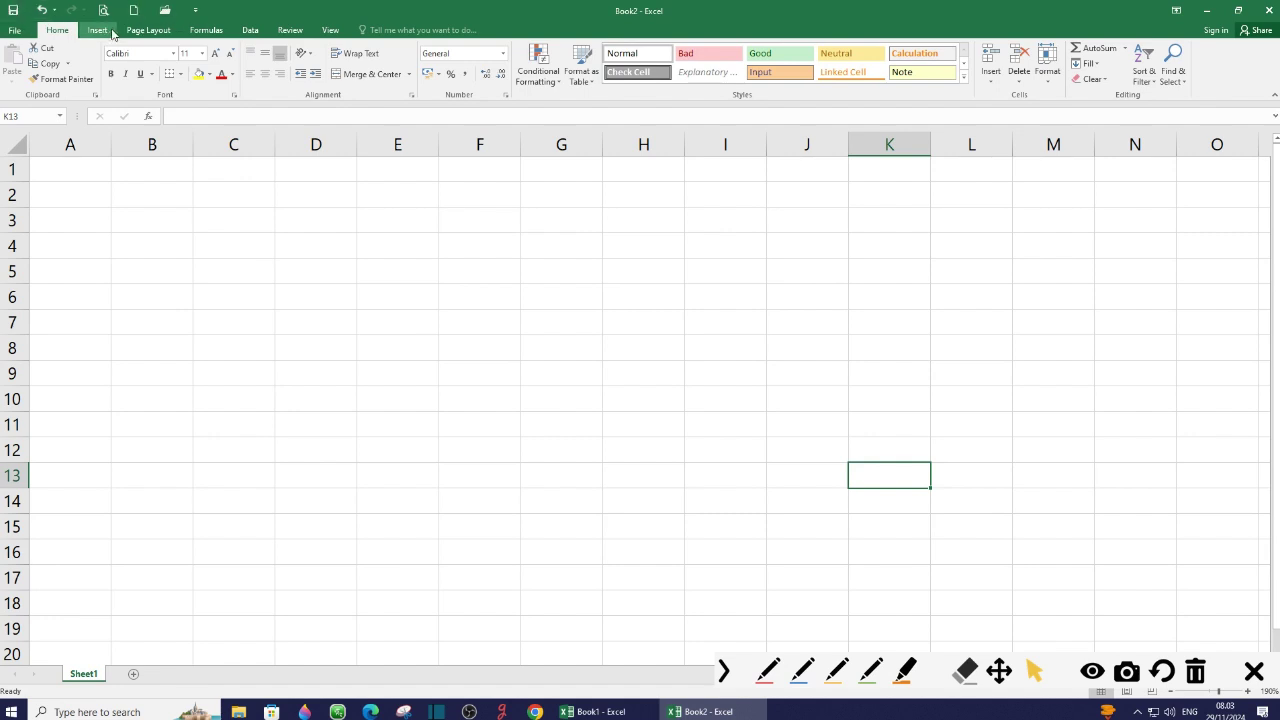
pyautogui.click(198, 12)
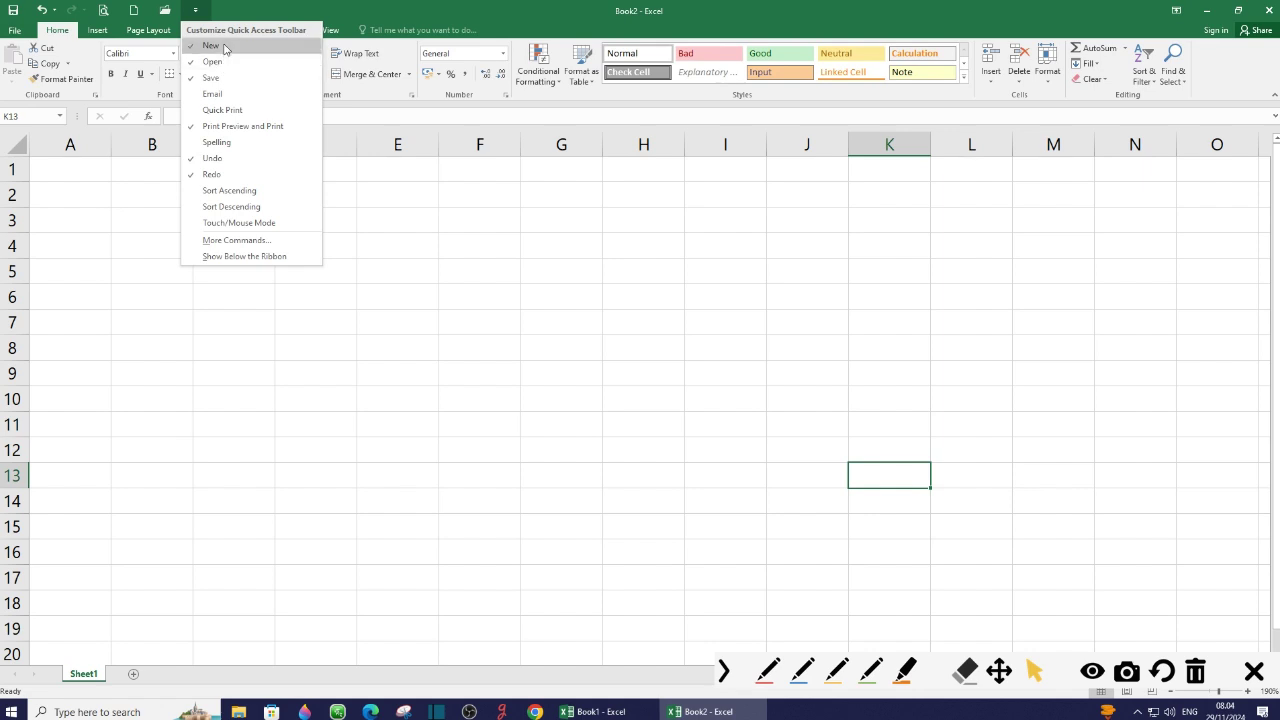
pyautogui.click(366, 359)
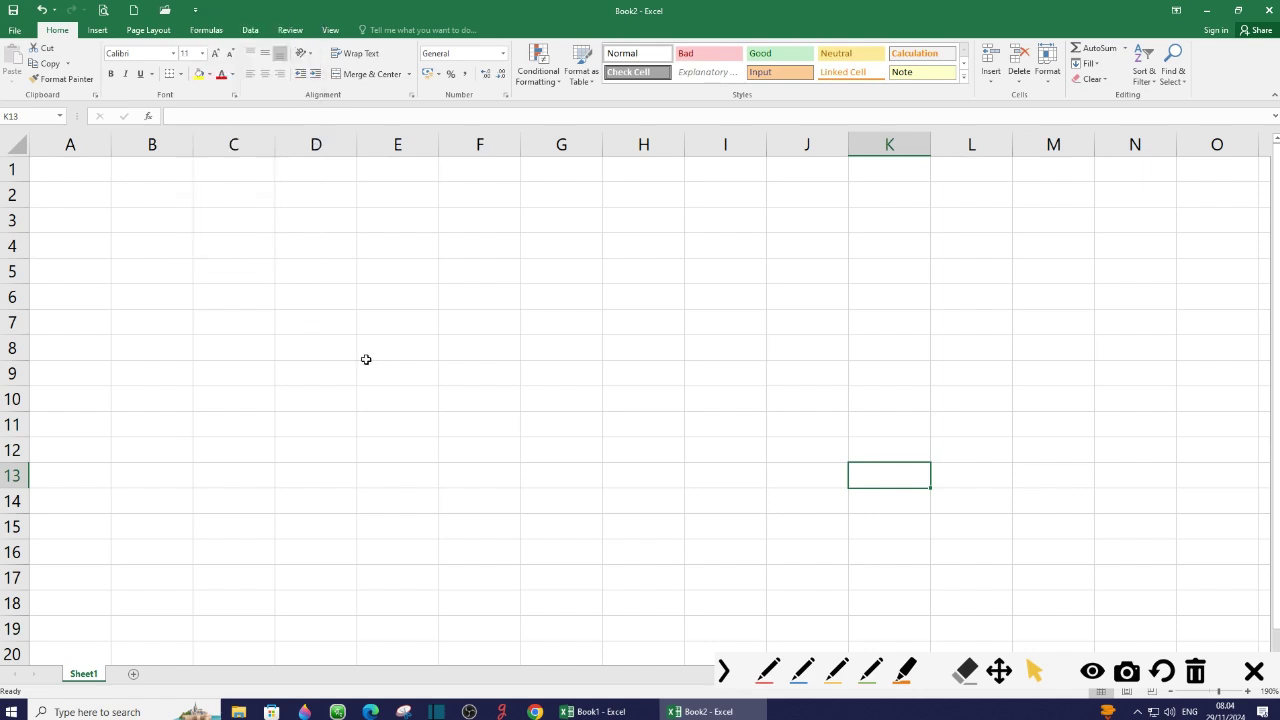
pyautogui.click(15, 30)
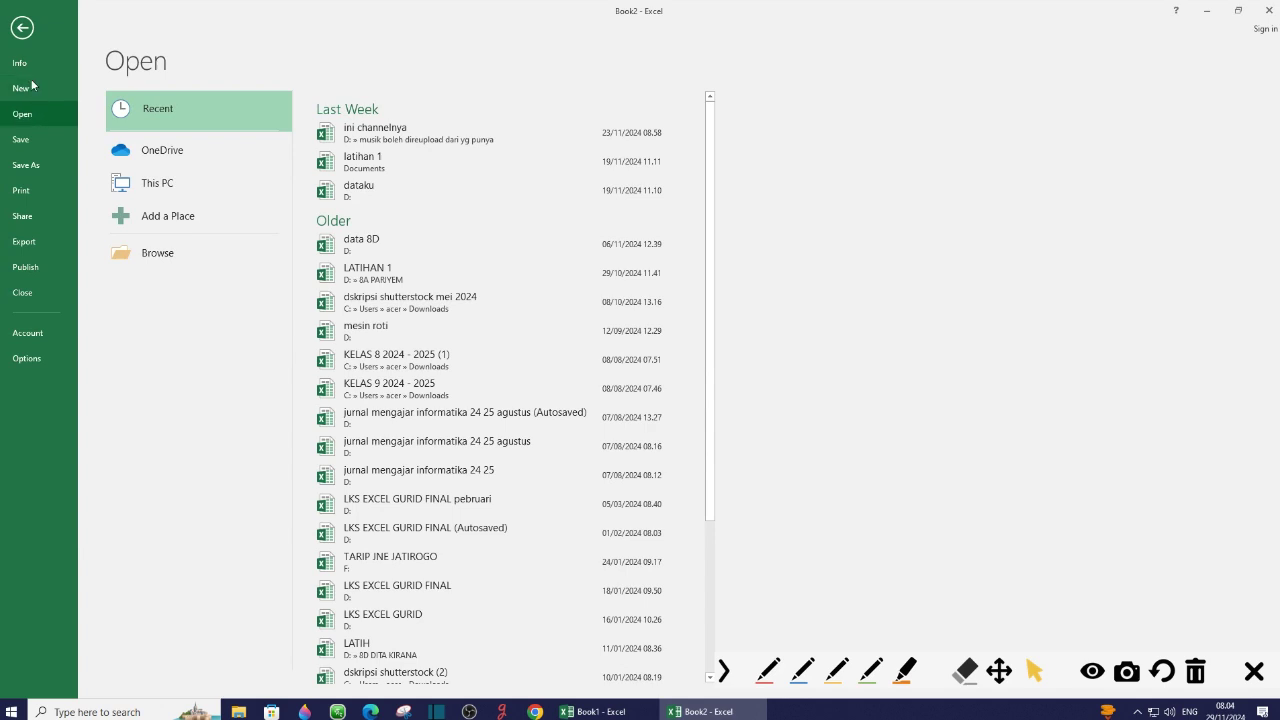
pyautogui.click(22, 30)
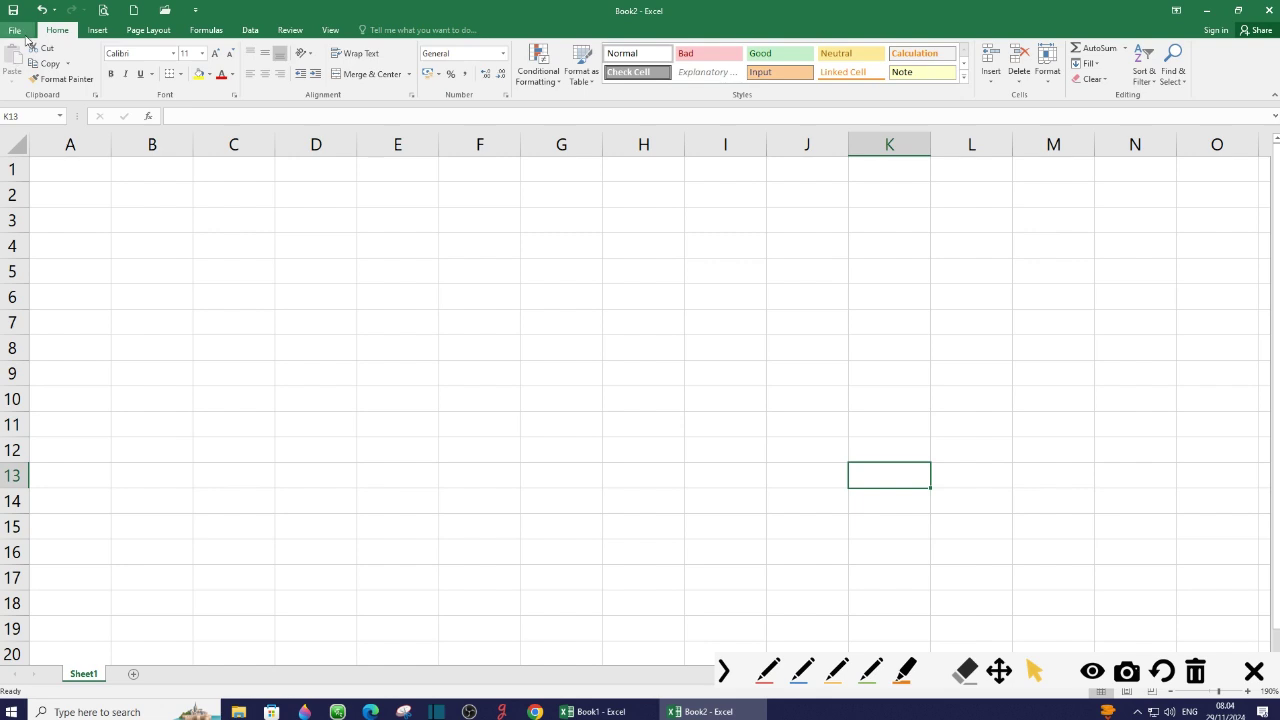
pyautogui.click(17, 31)
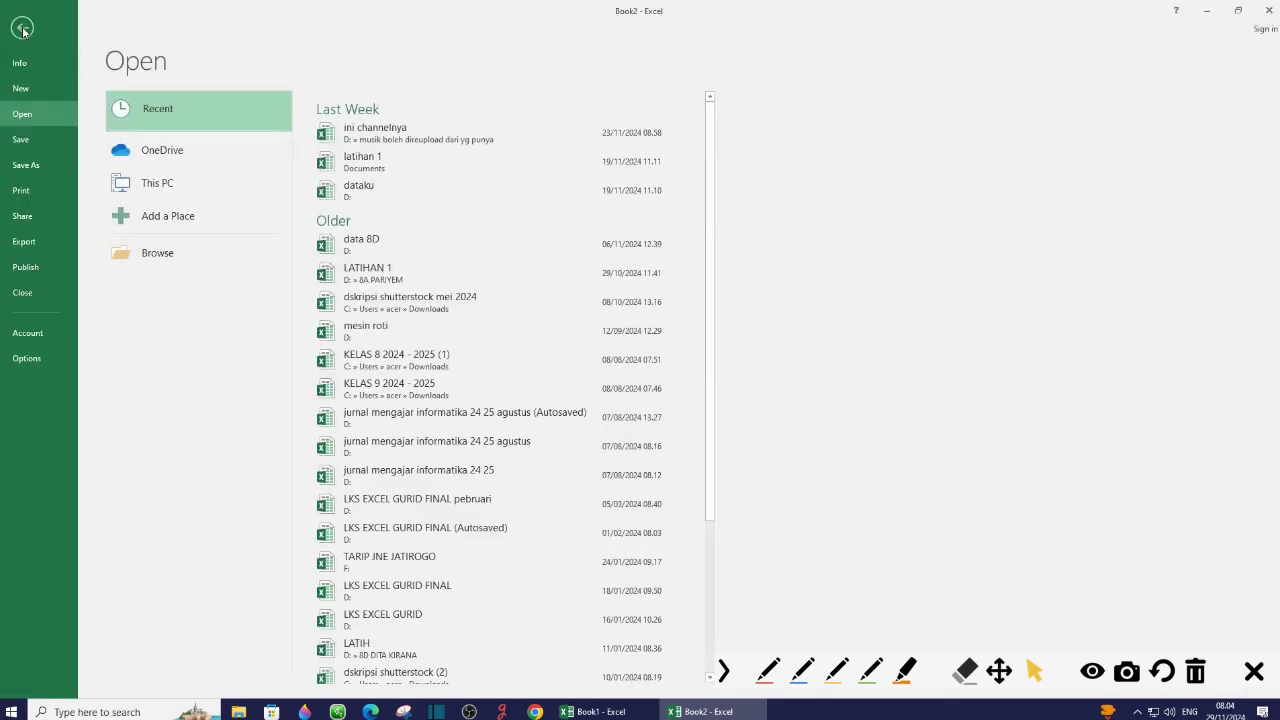
pyautogui.click(23, 29)
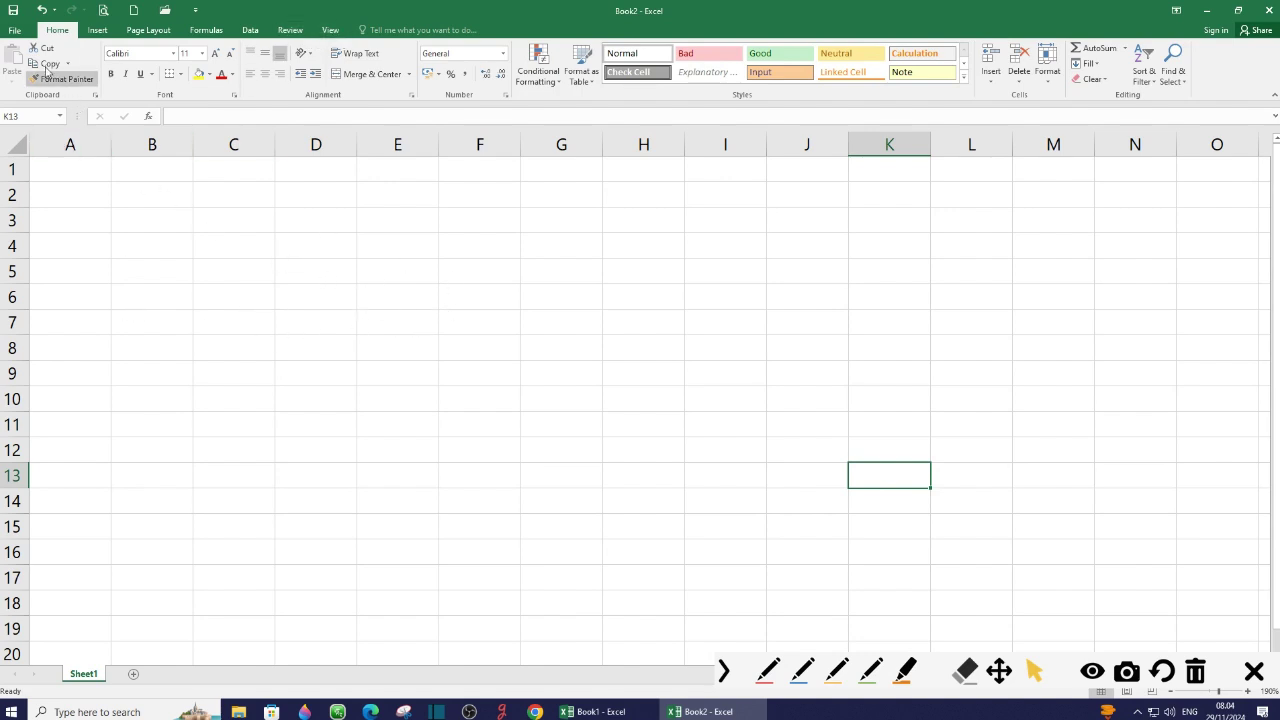
pyautogui.click(15, 30)
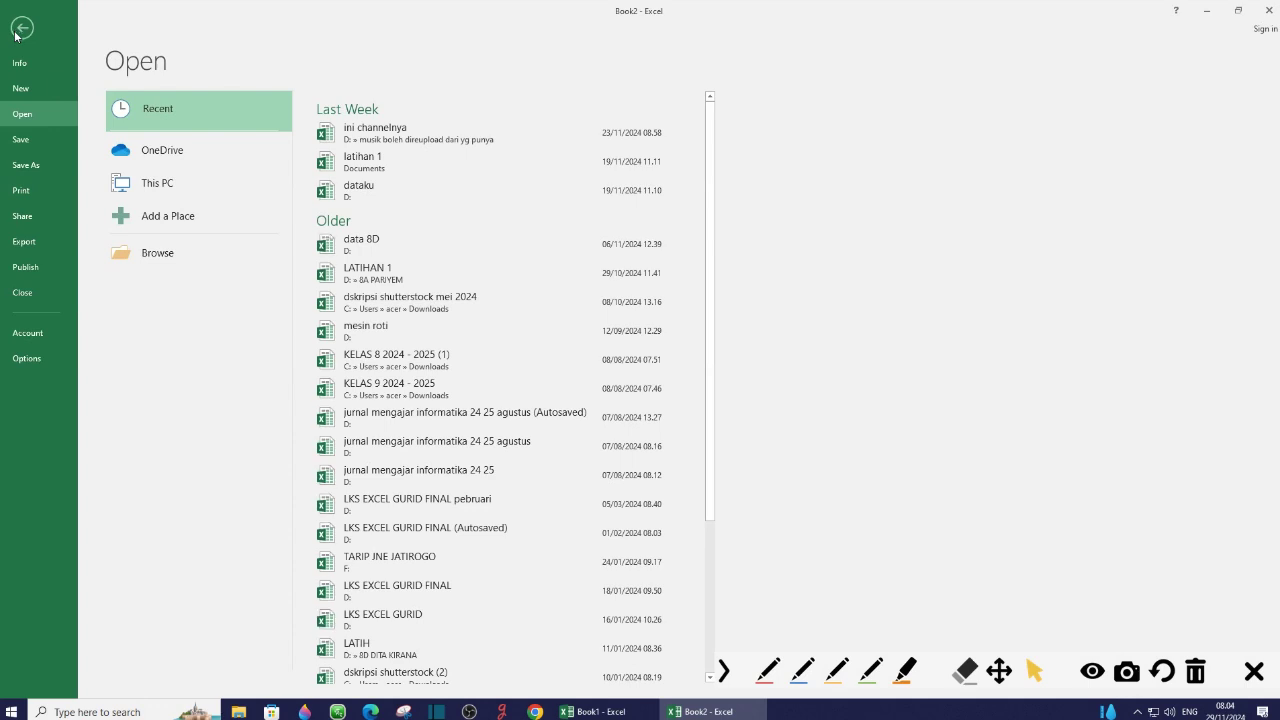
pyautogui.click(22, 30)
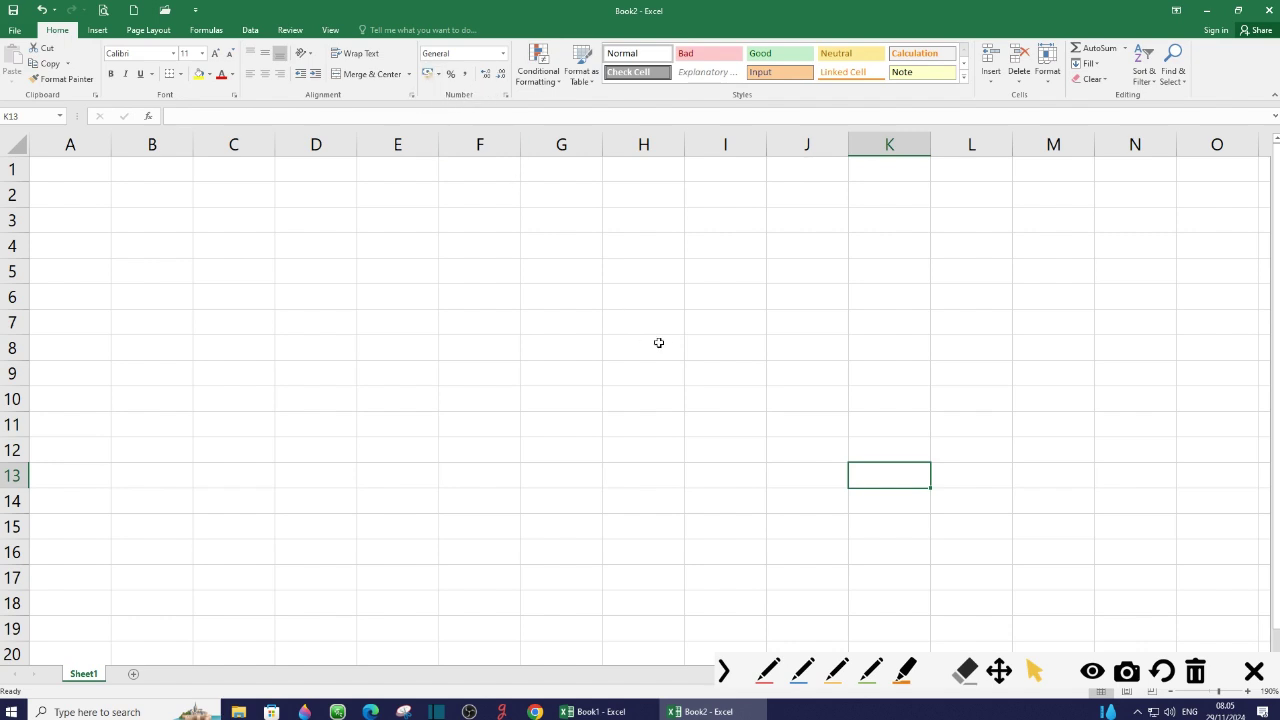
# Step: Draw a red outline across the ribbon's tab row with the screen pen
pyautogui.click(770, 672)
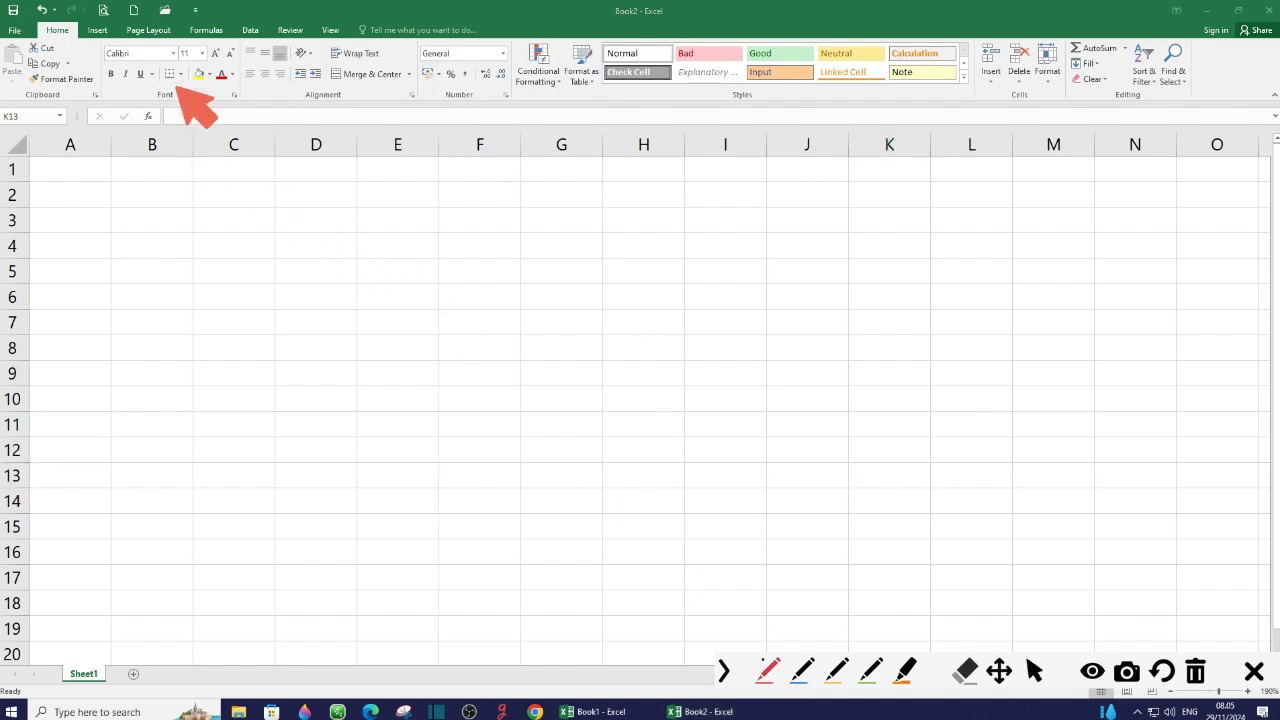
pyautogui.moveTo(183, 44)
pyautogui.mouseDown()
pyautogui.moveTo(98, 44)
pyautogui.moveTo(180, 43)
pyautogui.mouseUp()
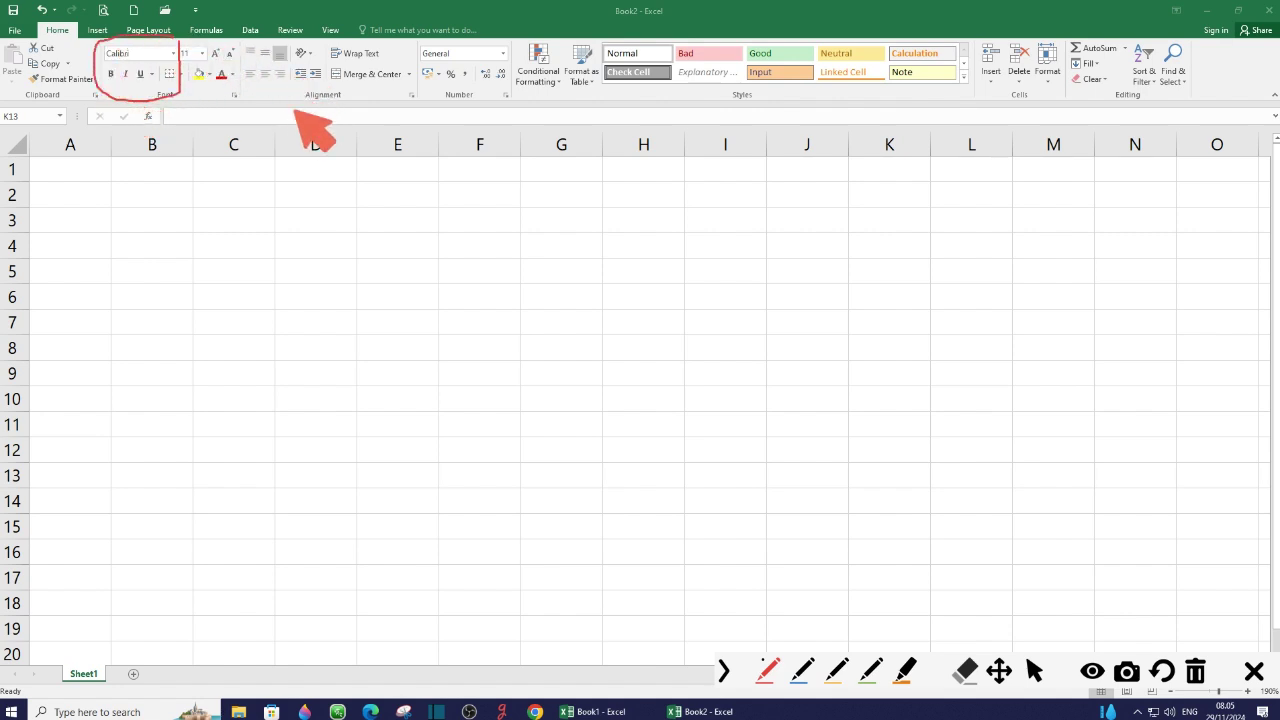
pyautogui.click(1195, 671)
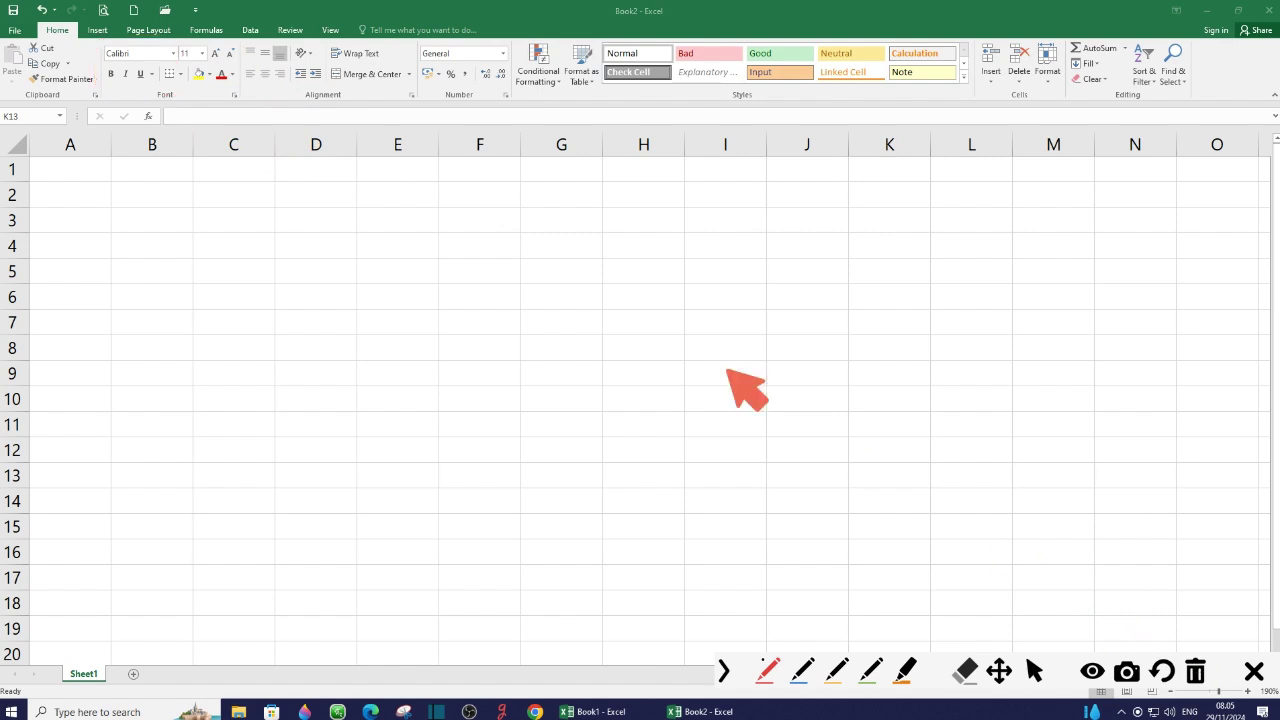
pyautogui.moveTo(102, 44)
pyautogui.mouseDown()
pyautogui.moveTo(243, 97)
pyautogui.moveTo(104, 42)
pyautogui.mouseUp()
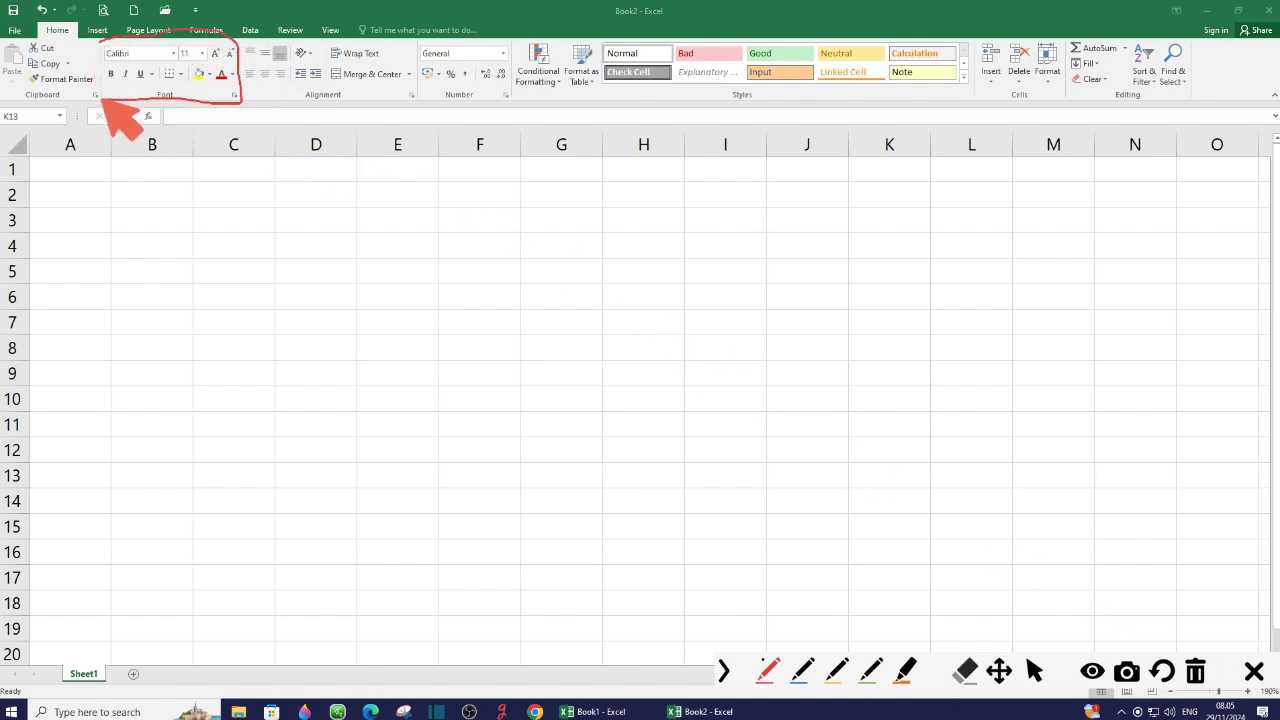
pyautogui.moveTo(242, 38)
pyautogui.mouseDown()
pyautogui.moveTo(411, 45)
pyautogui.moveTo(246, 46)
pyautogui.mouseUp()
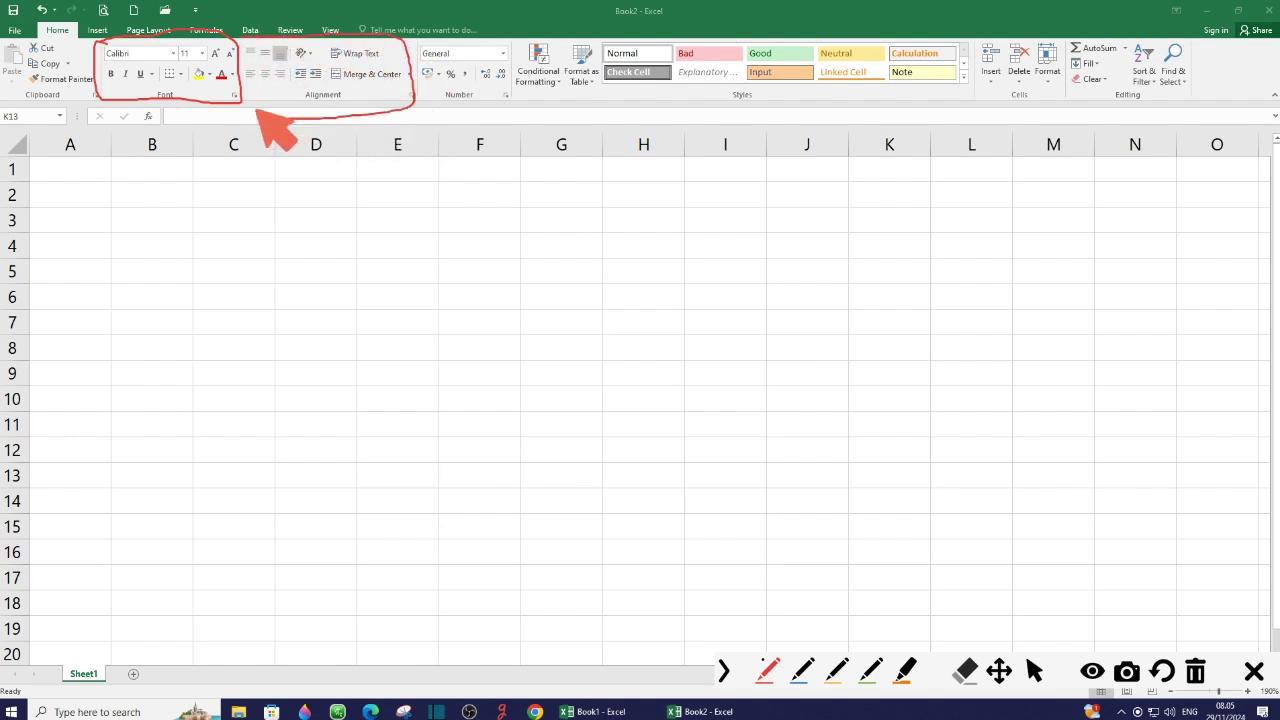
# Step: Underline the Font, Alignment, Number and Styles group names in red, then clear the ink
pyautogui.moveTo(298, 100); pyautogui.dragTo(346, 99)
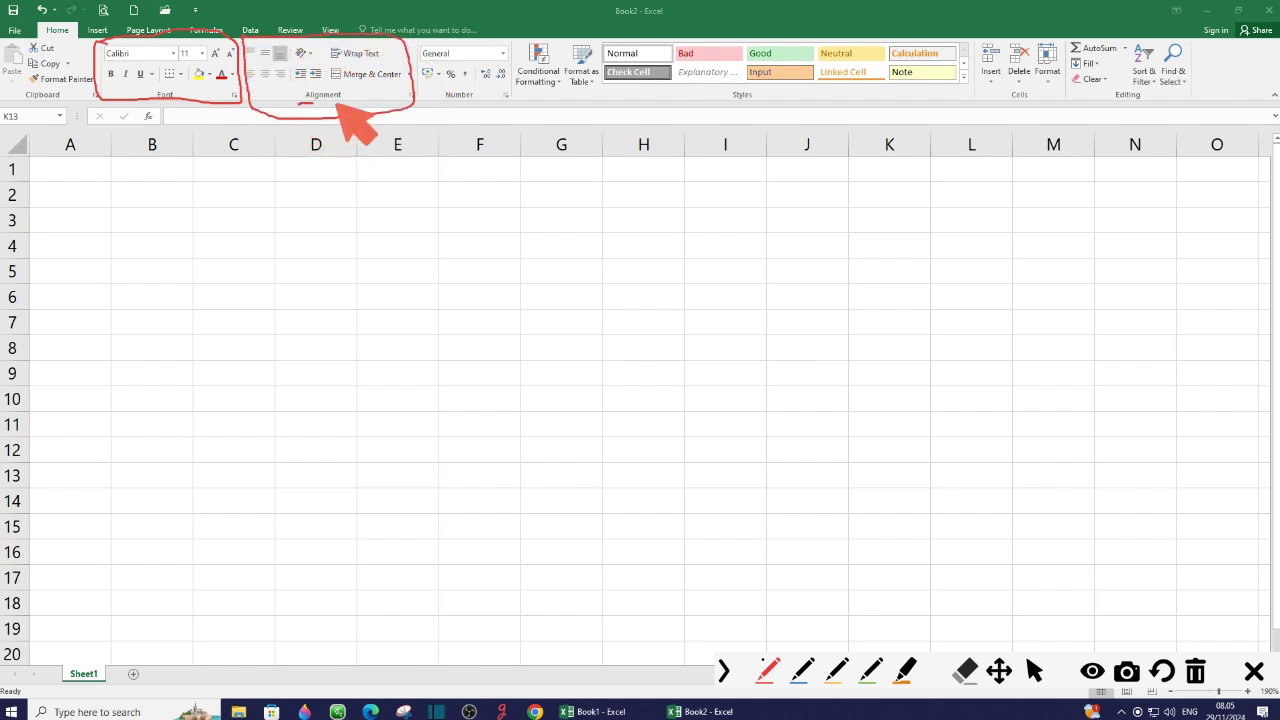
pyautogui.moveTo(189, 101); pyautogui.dragTo(152, 100)
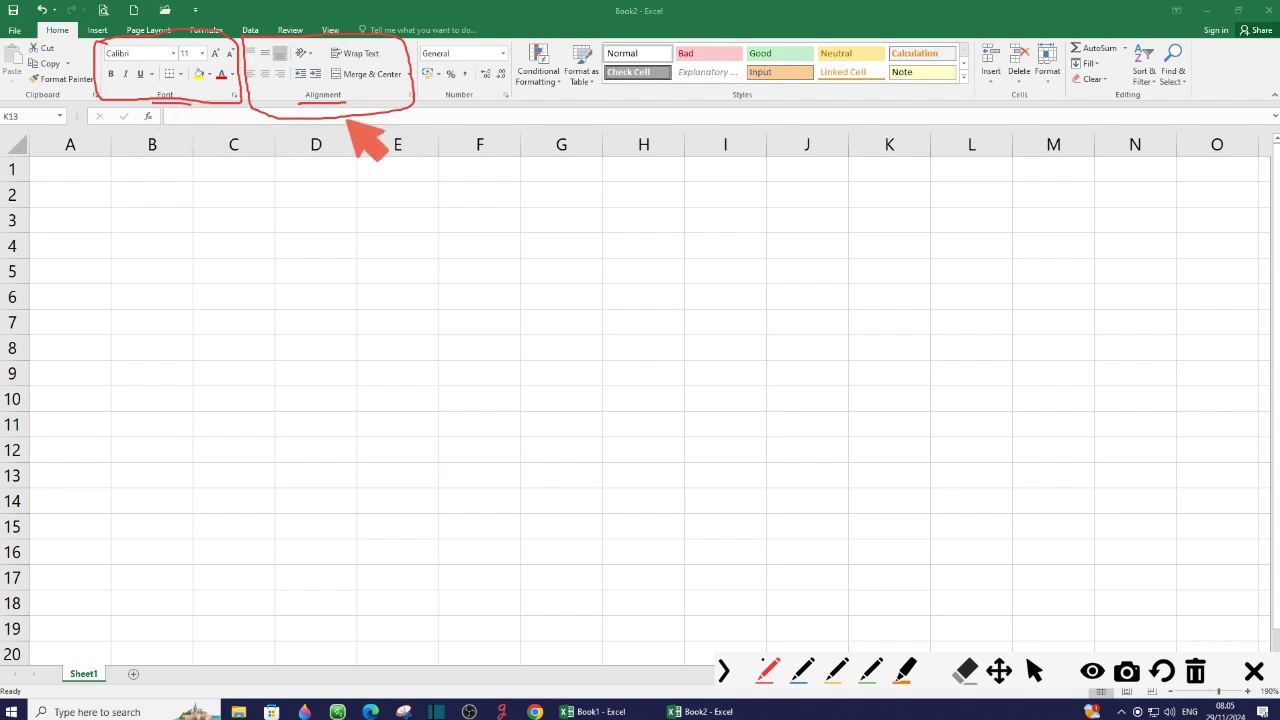
pyautogui.moveTo(443, 101); pyautogui.dragTo(477, 99)
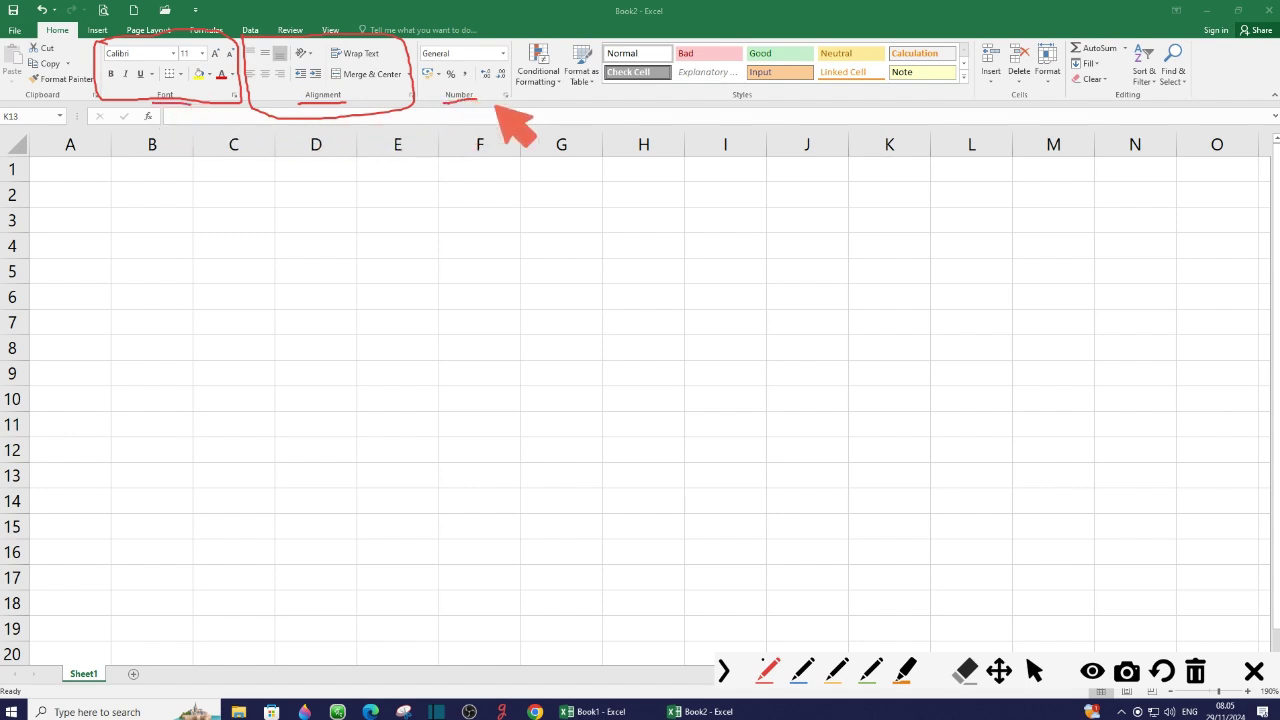
pyautogui.click(732, 102)
pyautogui.moveTo(750, 100); pyautogui.dragTo(772, 98)
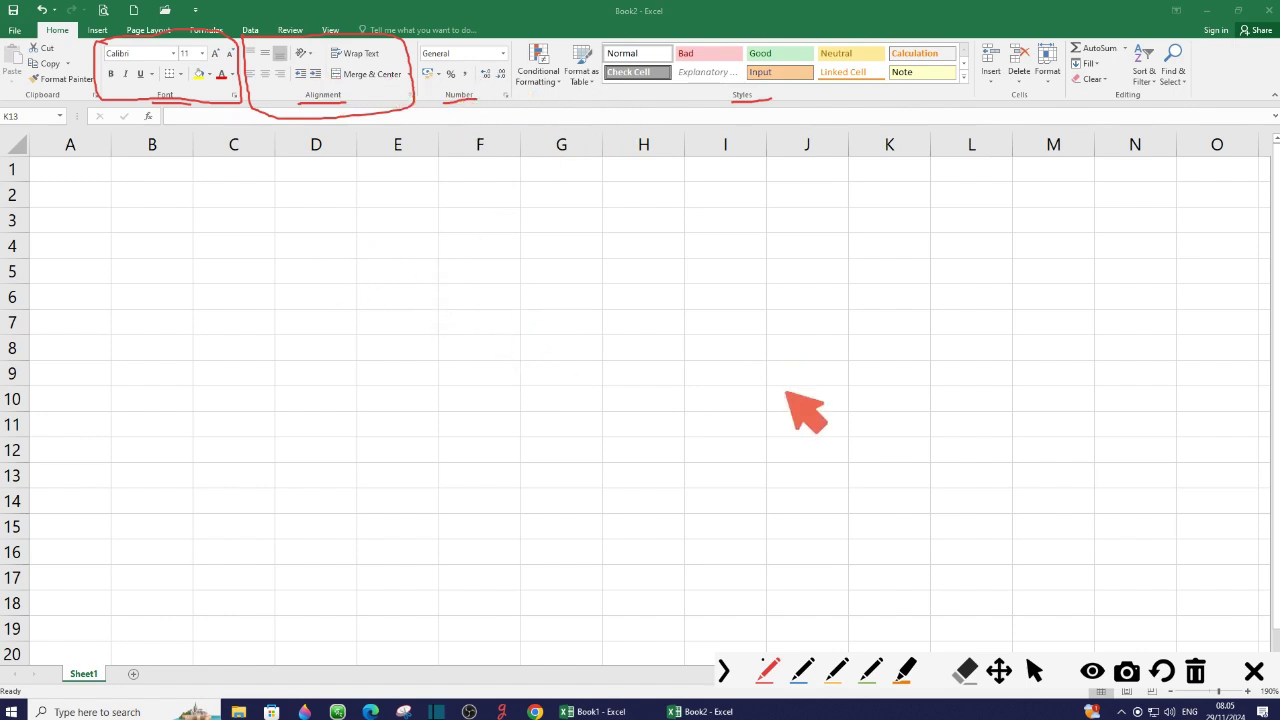
pyautogui.click(1195, 672)
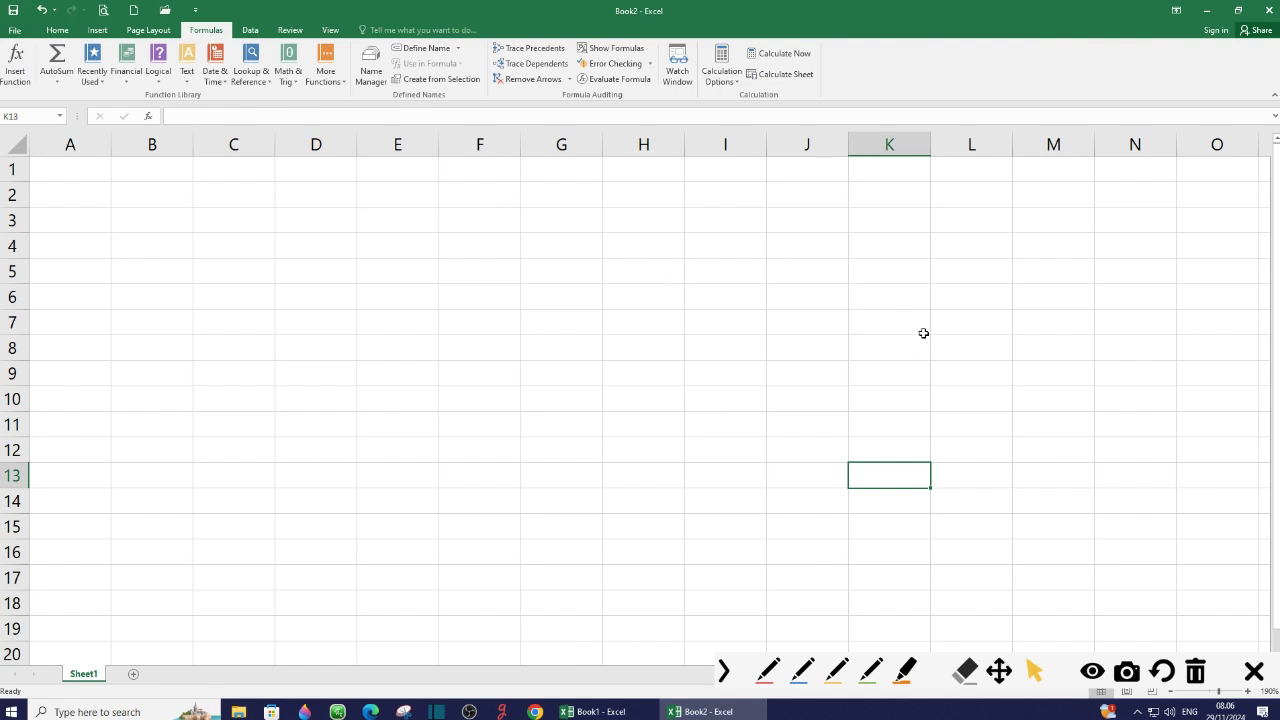
# Step: Draw a red arrow pointing up toward the ribbon controls, then erase it
pyautogui.click(763, 680)
pyautogui.moveTo(972, 323)
pyautogui.mouseDown()
pyautogui.moveTo(1160, 36)
pyautogui.moveTo(1279, 32)
pyautogui.mouseUp()
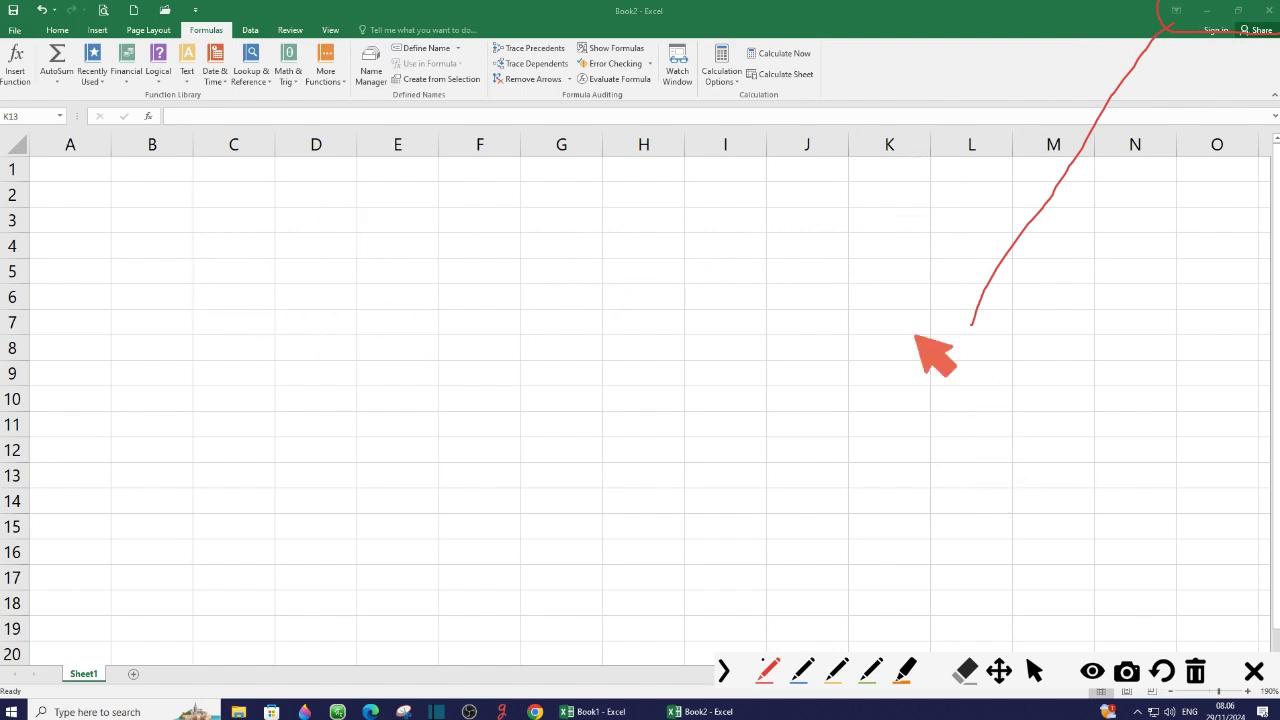
pyautogui.click(1034, 672)
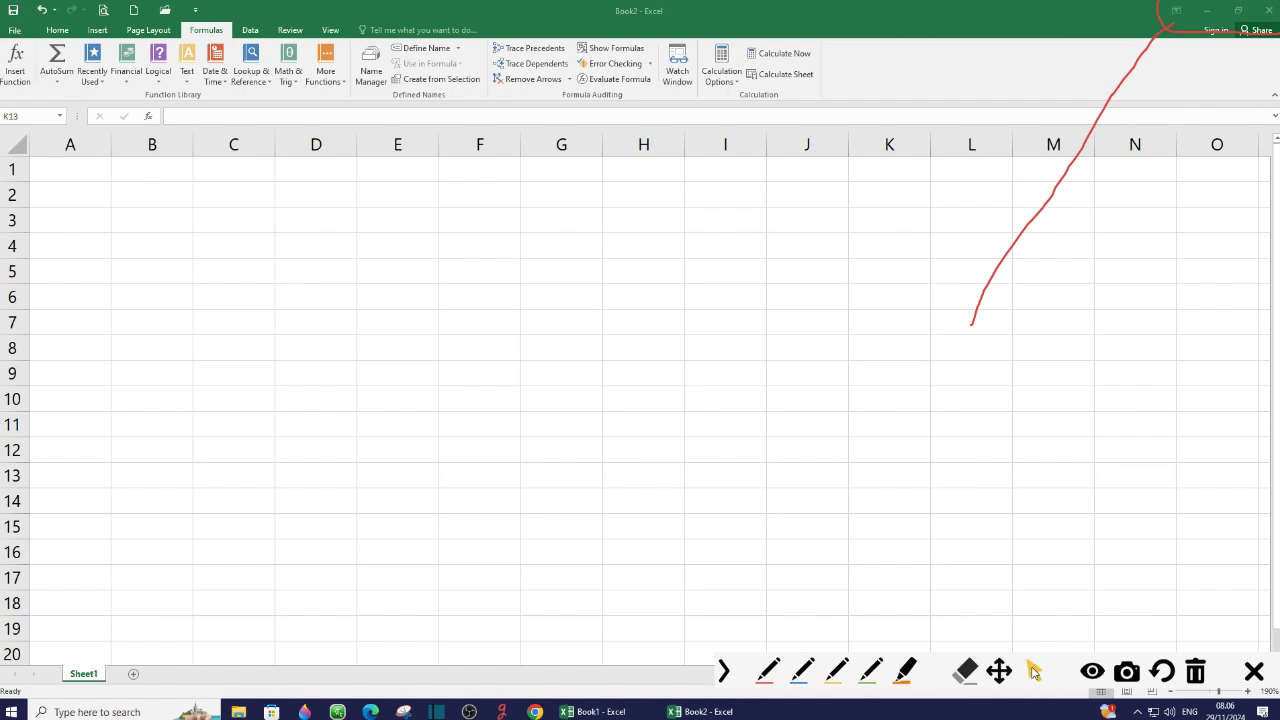
pyautogui.click(1197, 673)
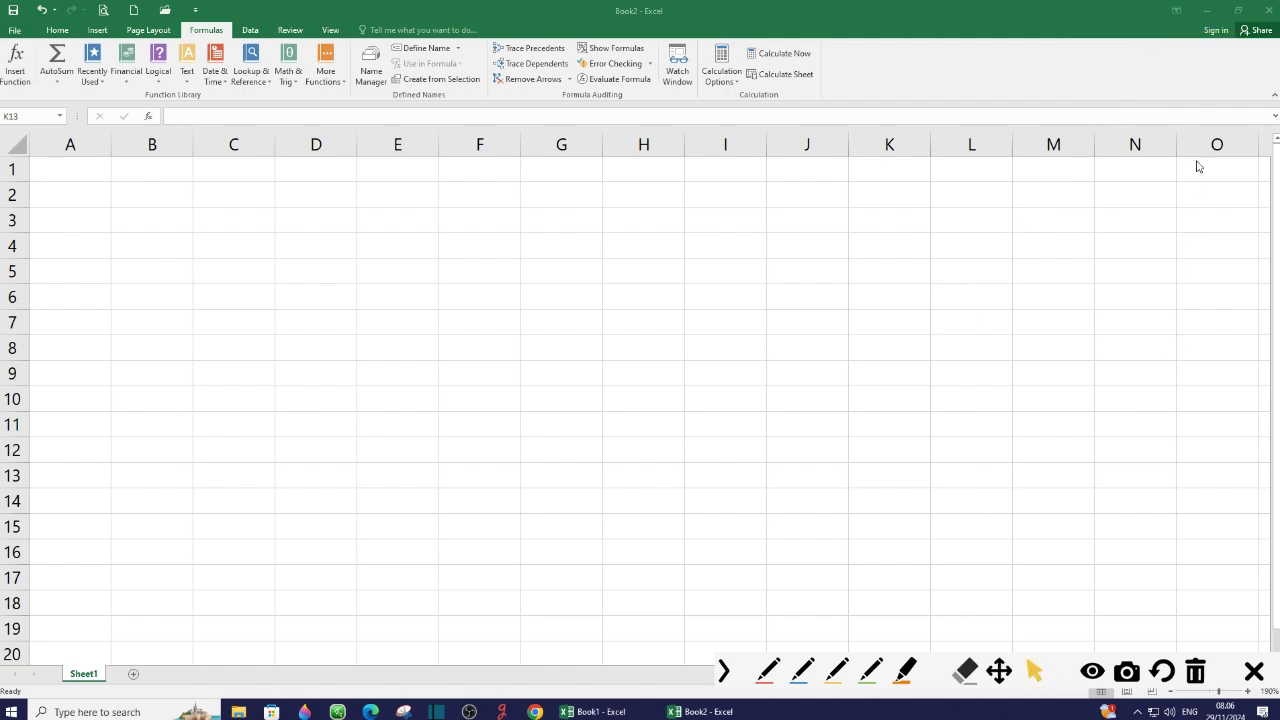
# Step: Show the Home tab, set the ribbon to Auto-hide, reveal it, then restore and maximize the window
pyautogui.click(1180, 14)
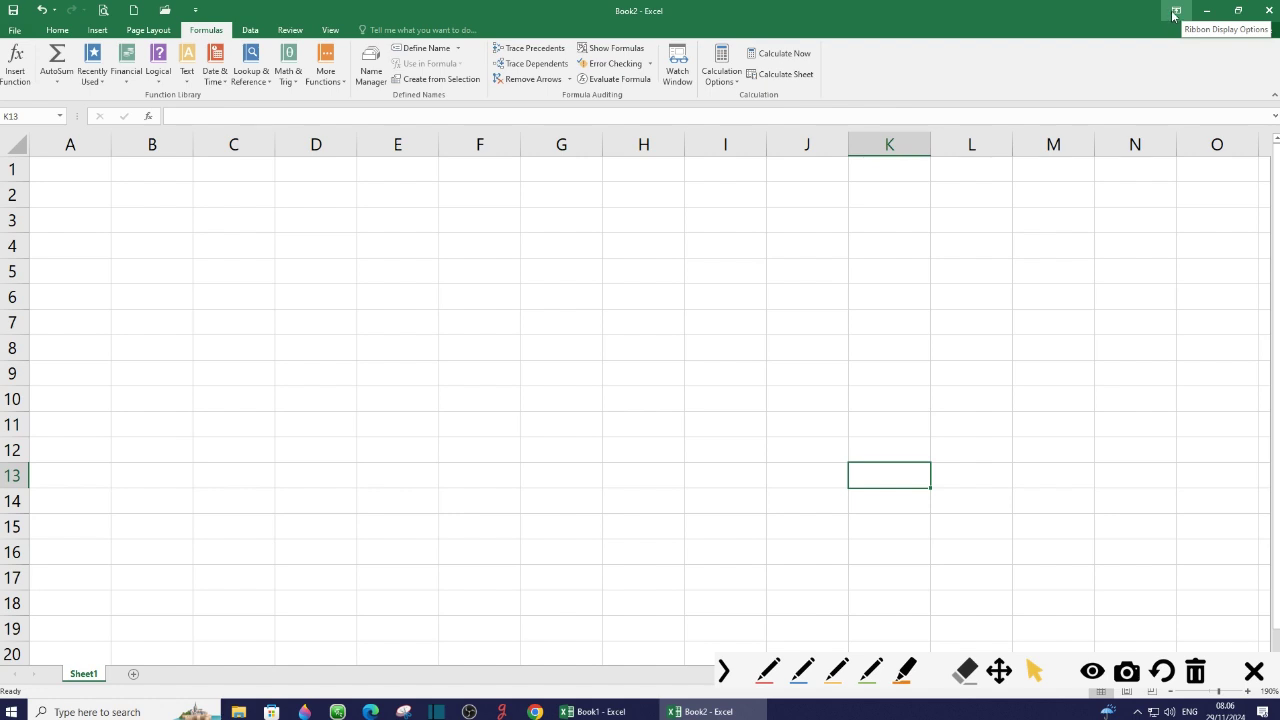
pyautogui.click(57, 31)
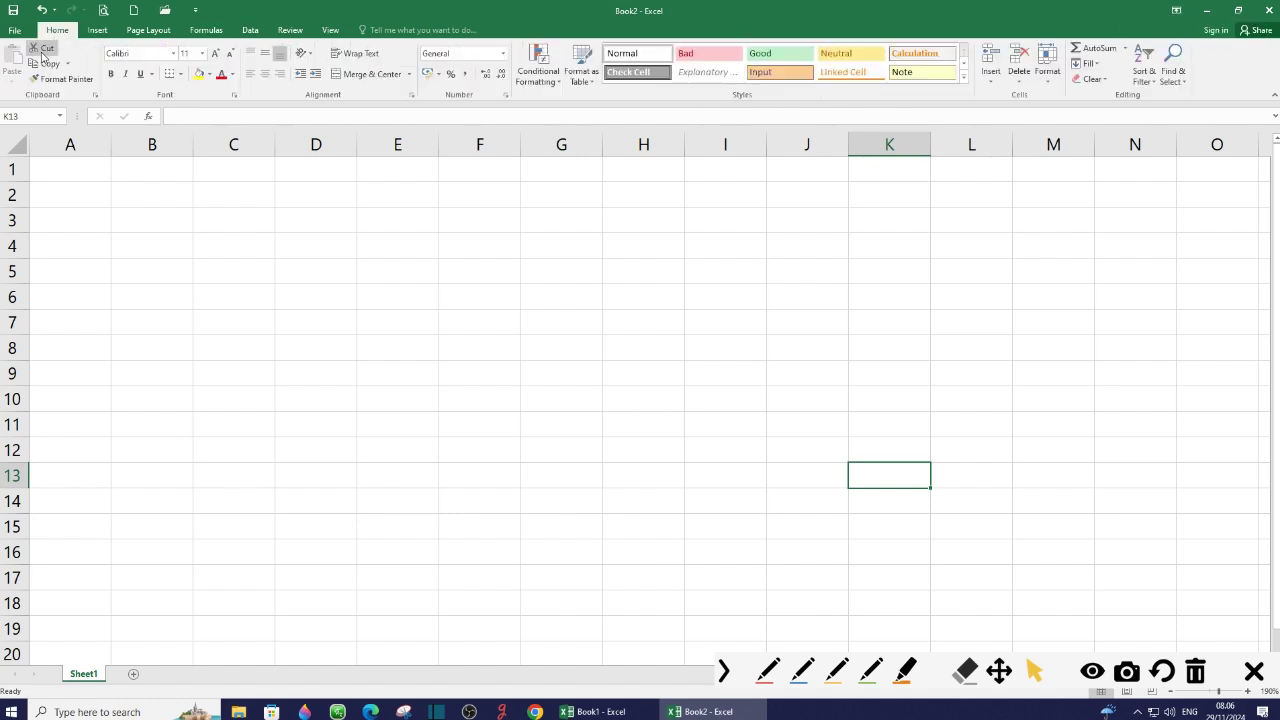
pyautogui.click(1177, 11)
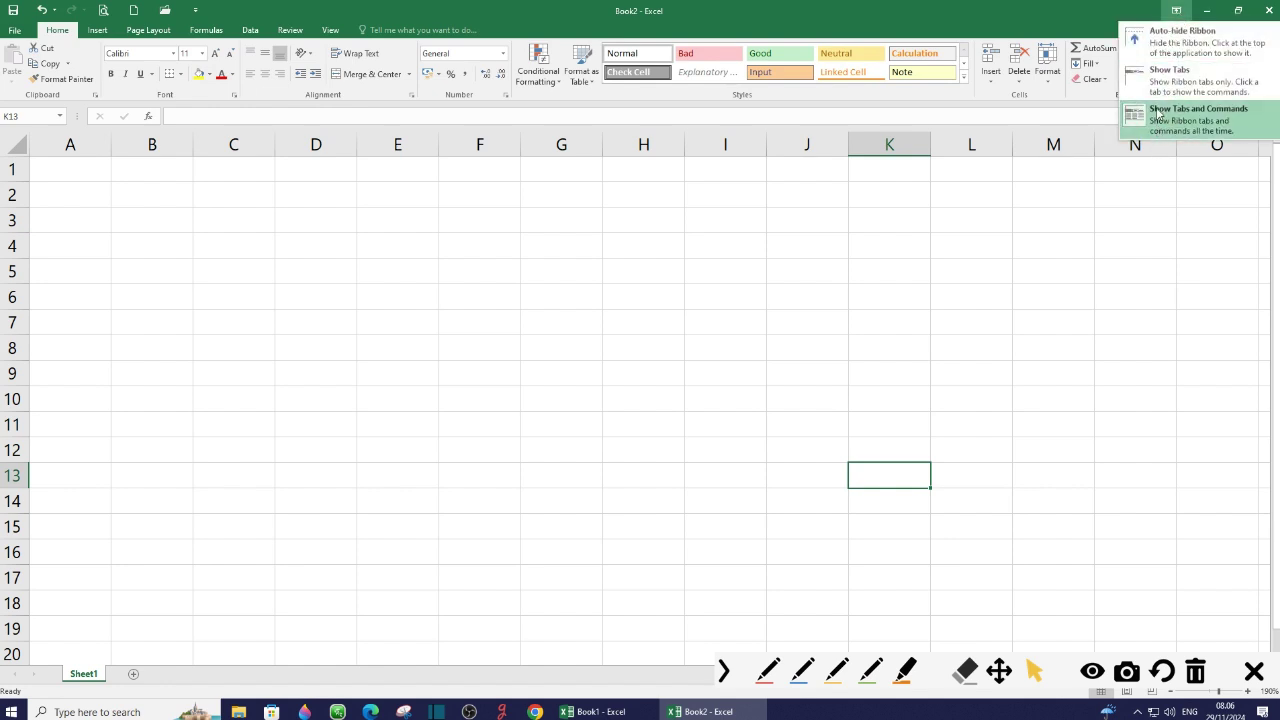
pyautogui.click(1172, 39)
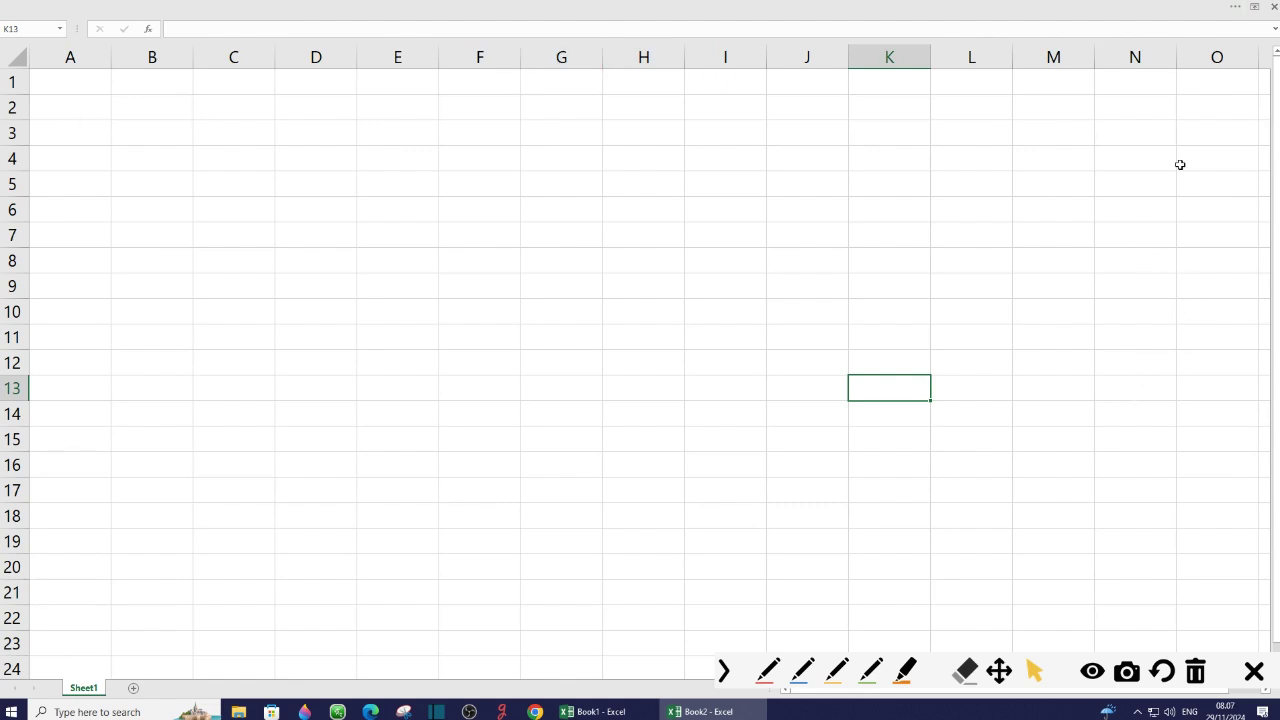
pyautogui.click(1236, 10)
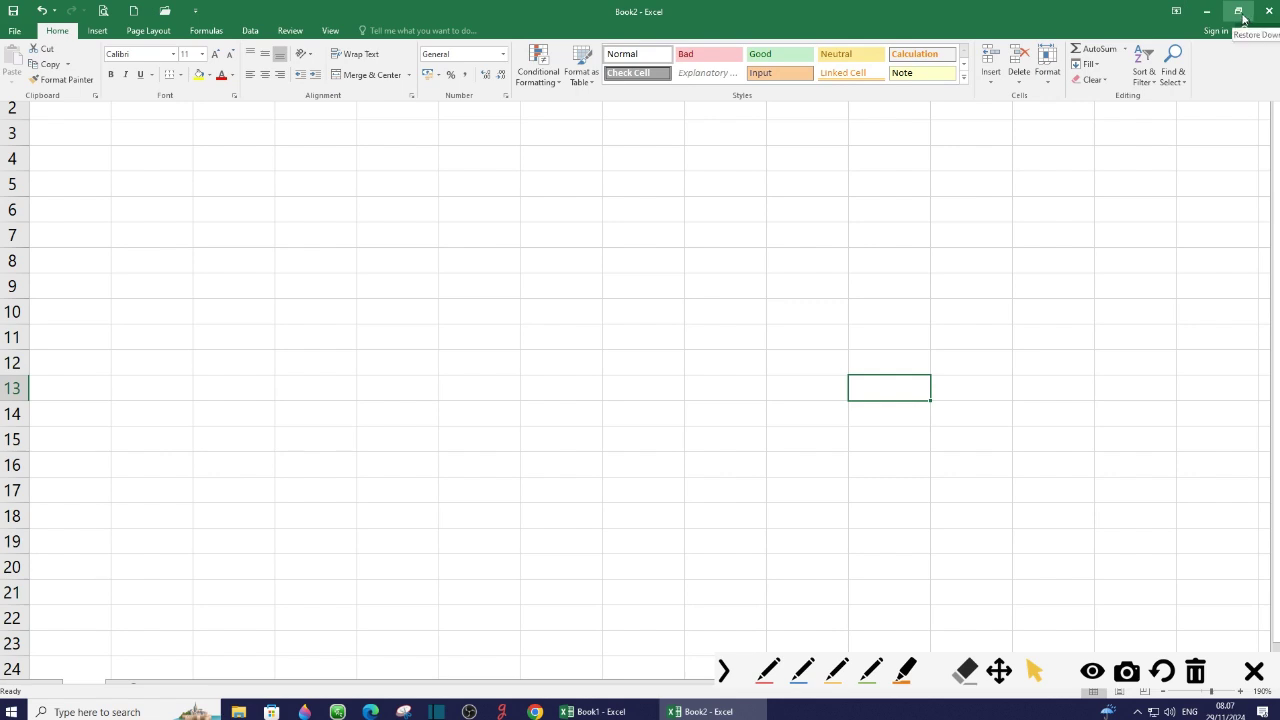
pyautogui.click(1240, 12)
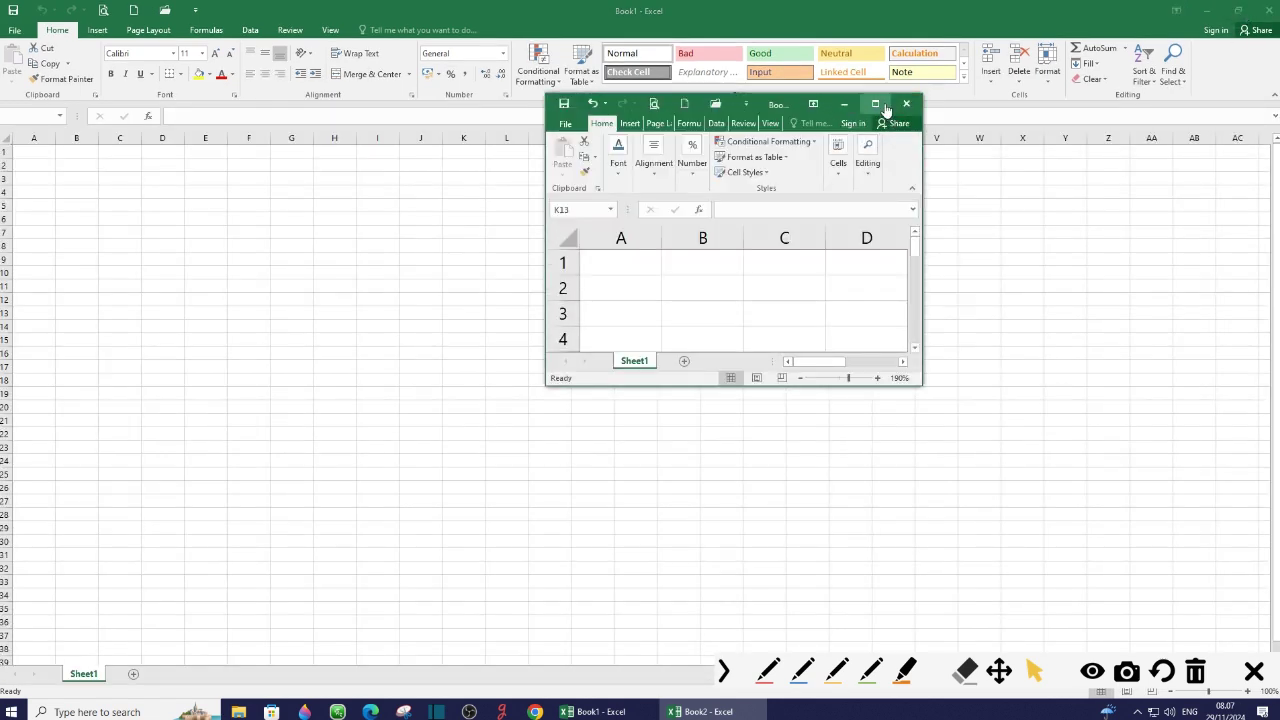
pyautogui.click(881, 106)
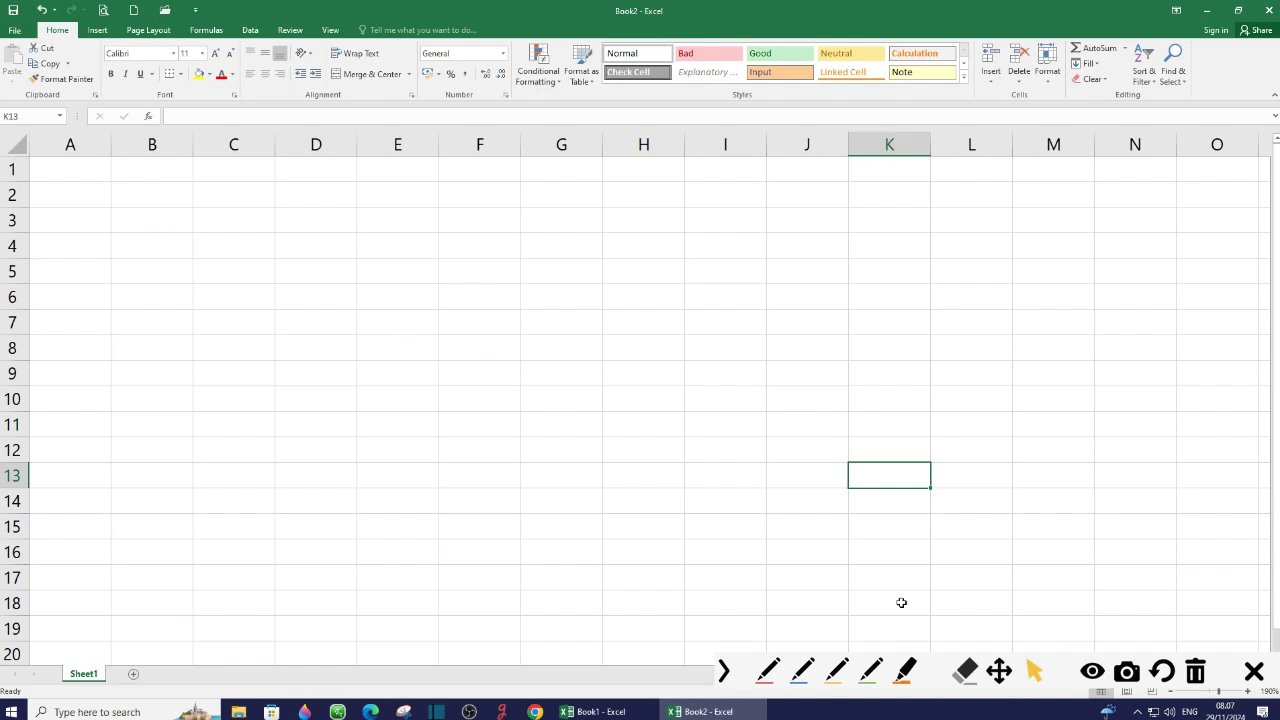
pyautogui.click(773, 668)
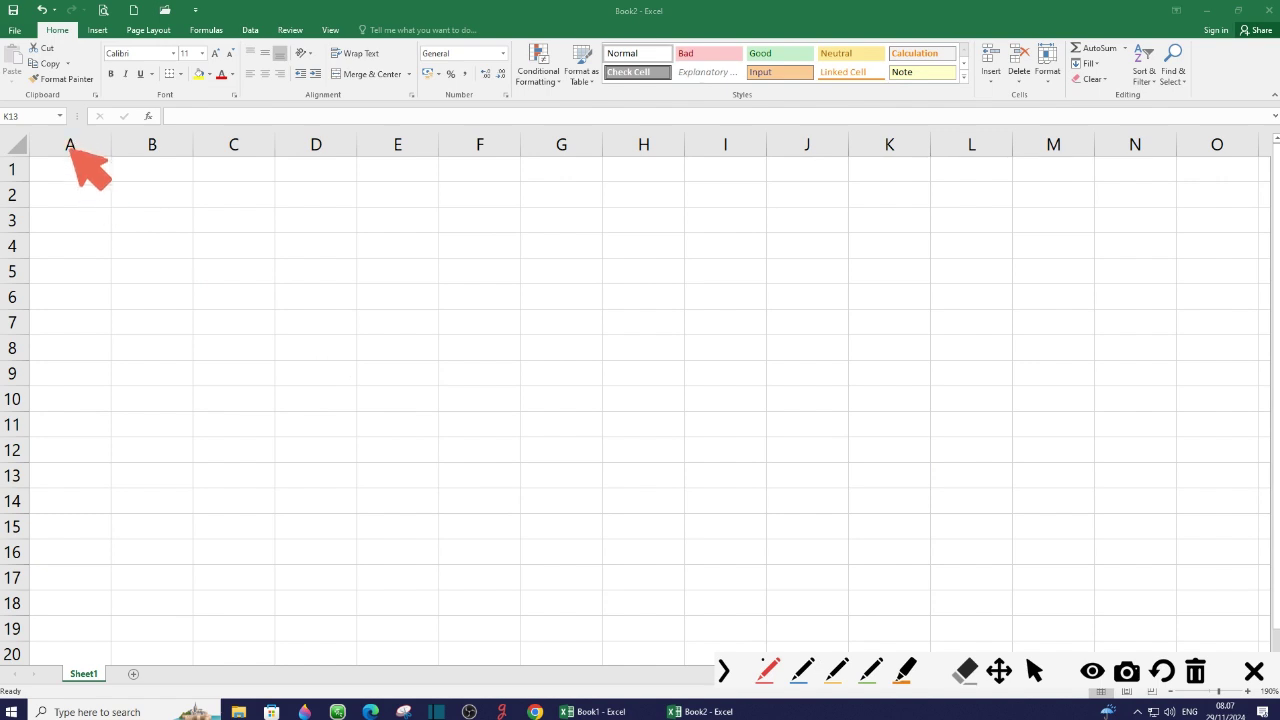
pyautogui.moveTo(84, 136); pyautogui.dragTo(82, 148)
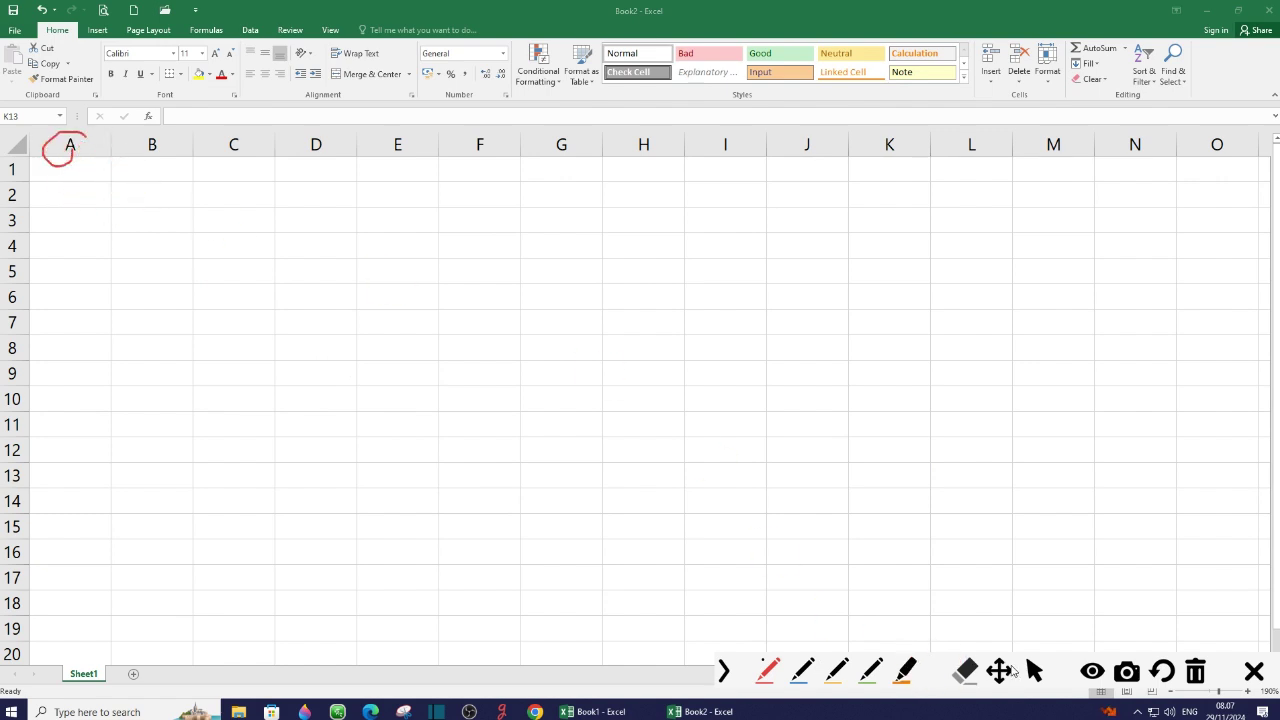
pyautogui.click(1035, 671)
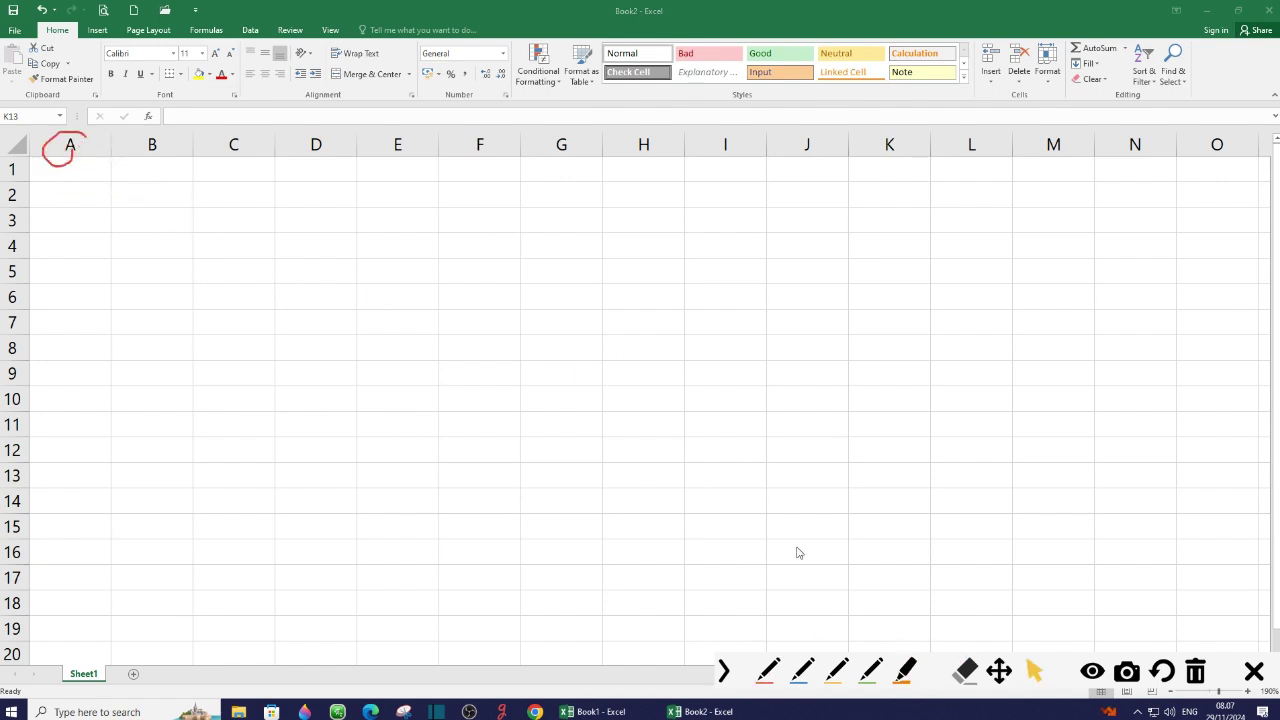
pyautogui.click(86, 145)
pyautogui.click(148, 145)
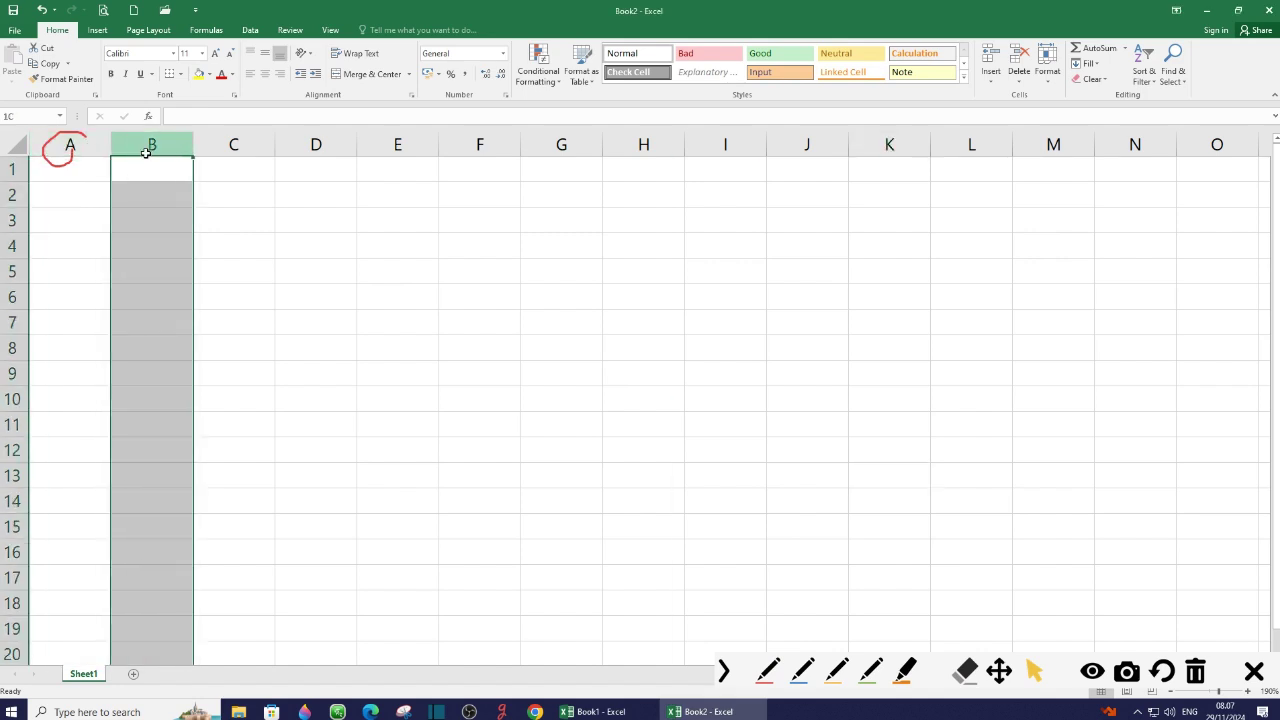
pyautogui.click(233, 146)
pyautogui.click(318, 145)
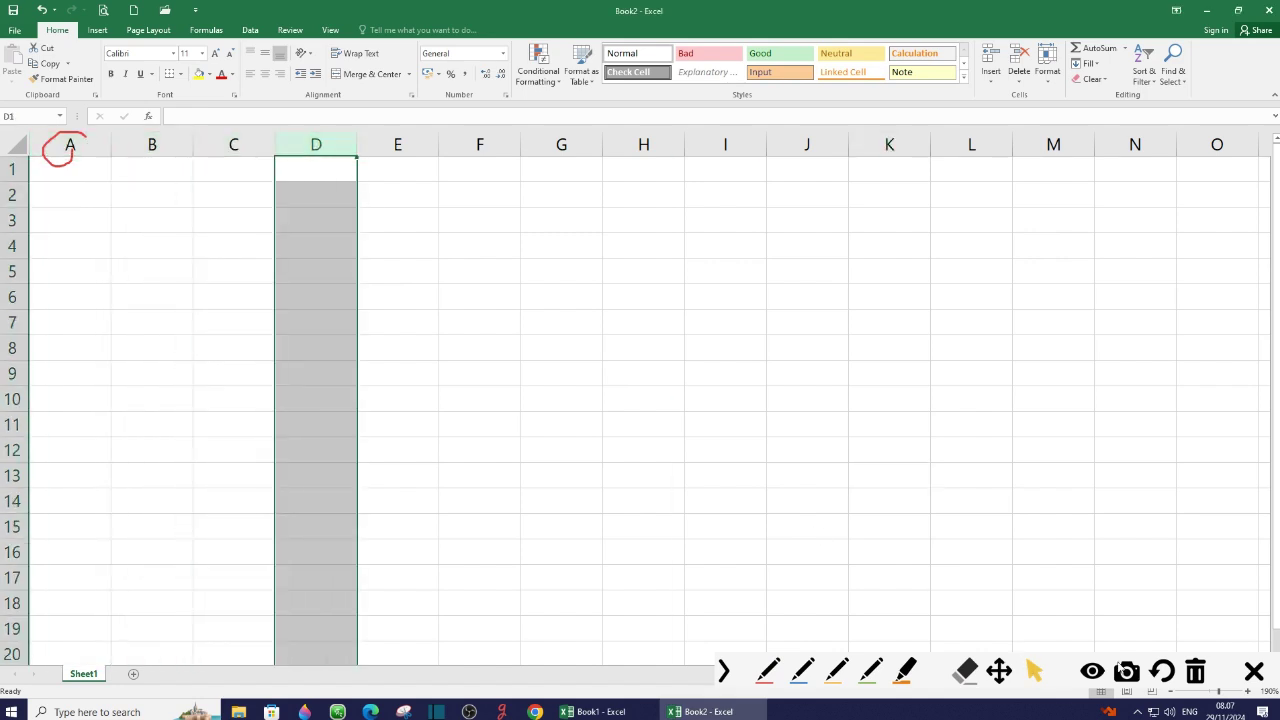
pyautogui.click(1195, 672)
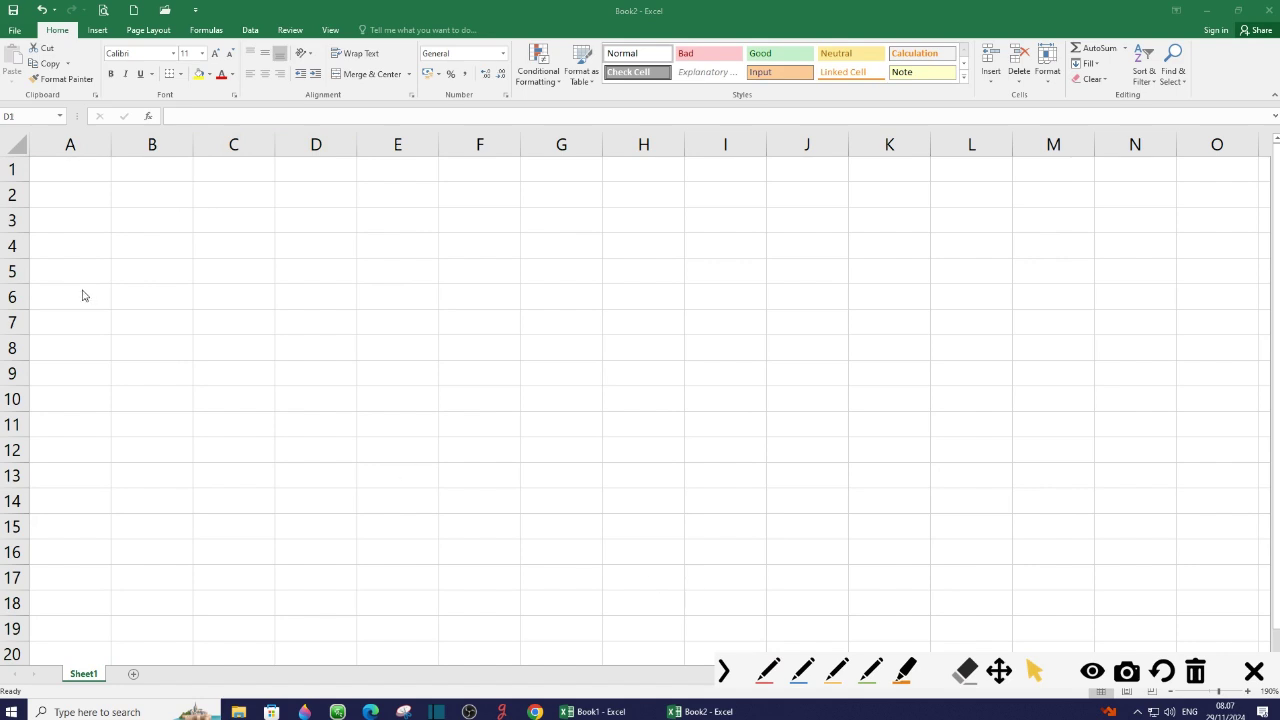
pyautogui.click(4, 171)
pyautogui.click(6, 194)
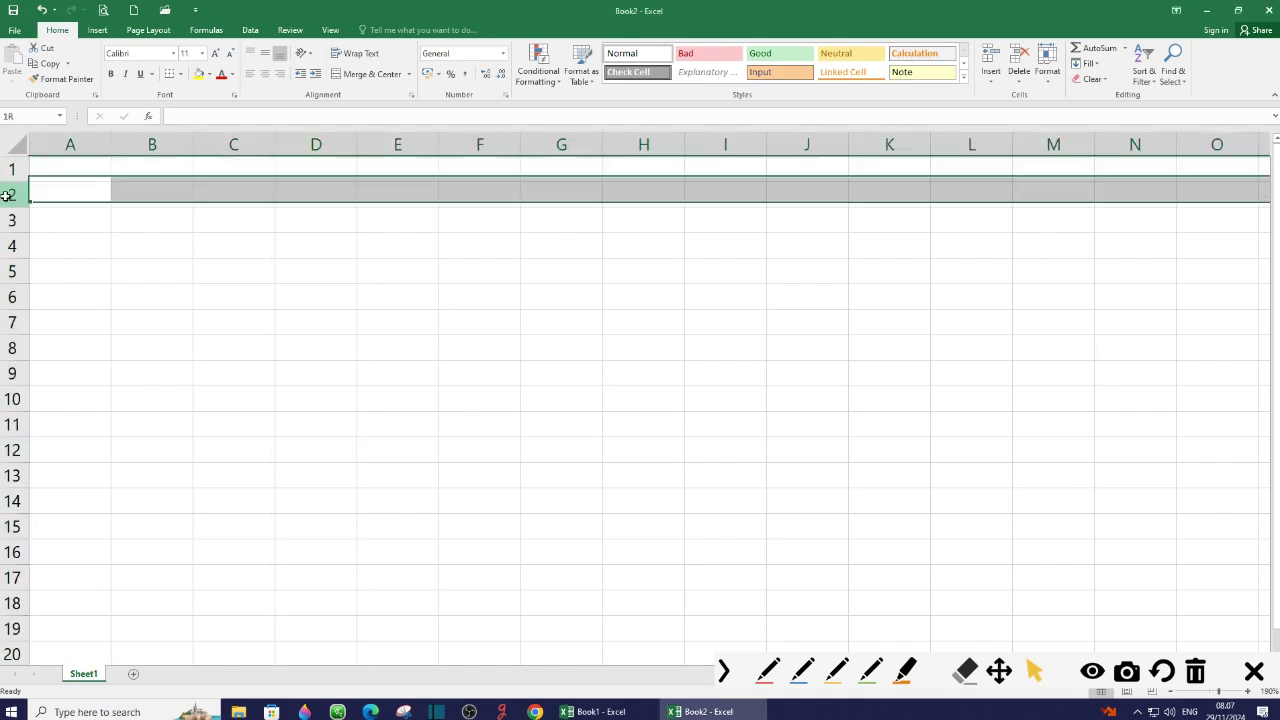
pyautogui.click(5, 221)
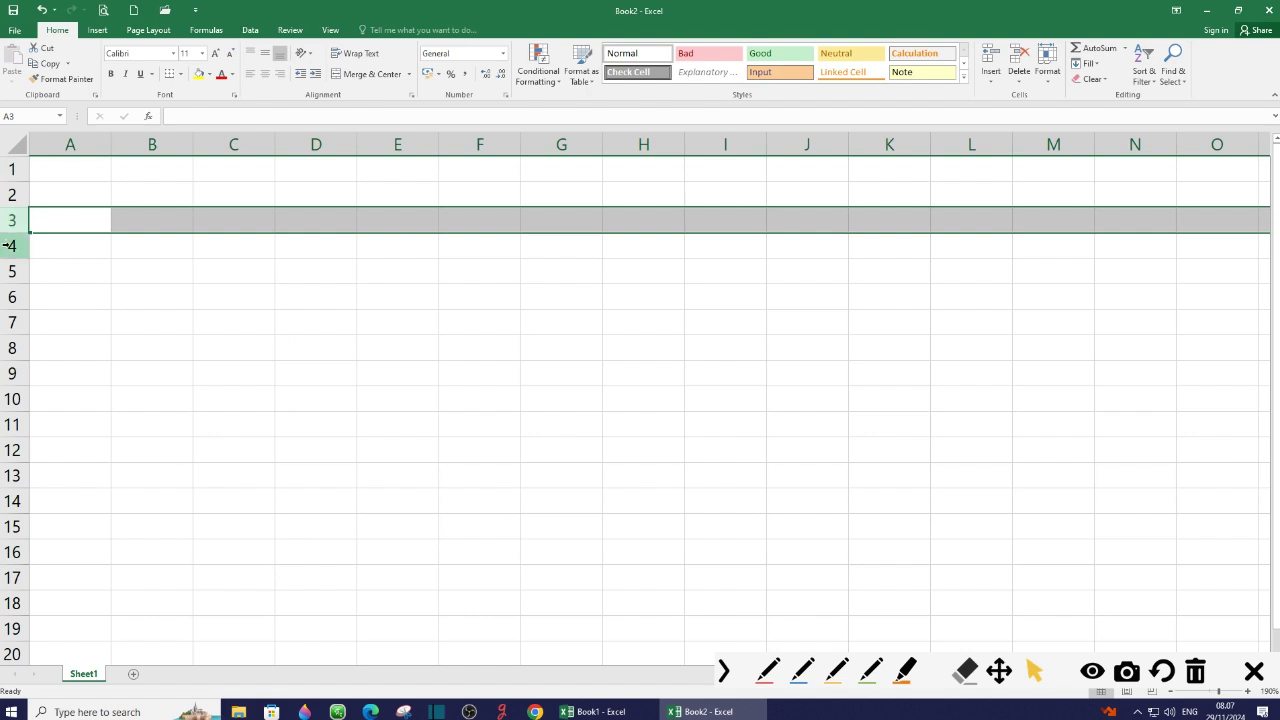
pyautogui.click(6, 246)
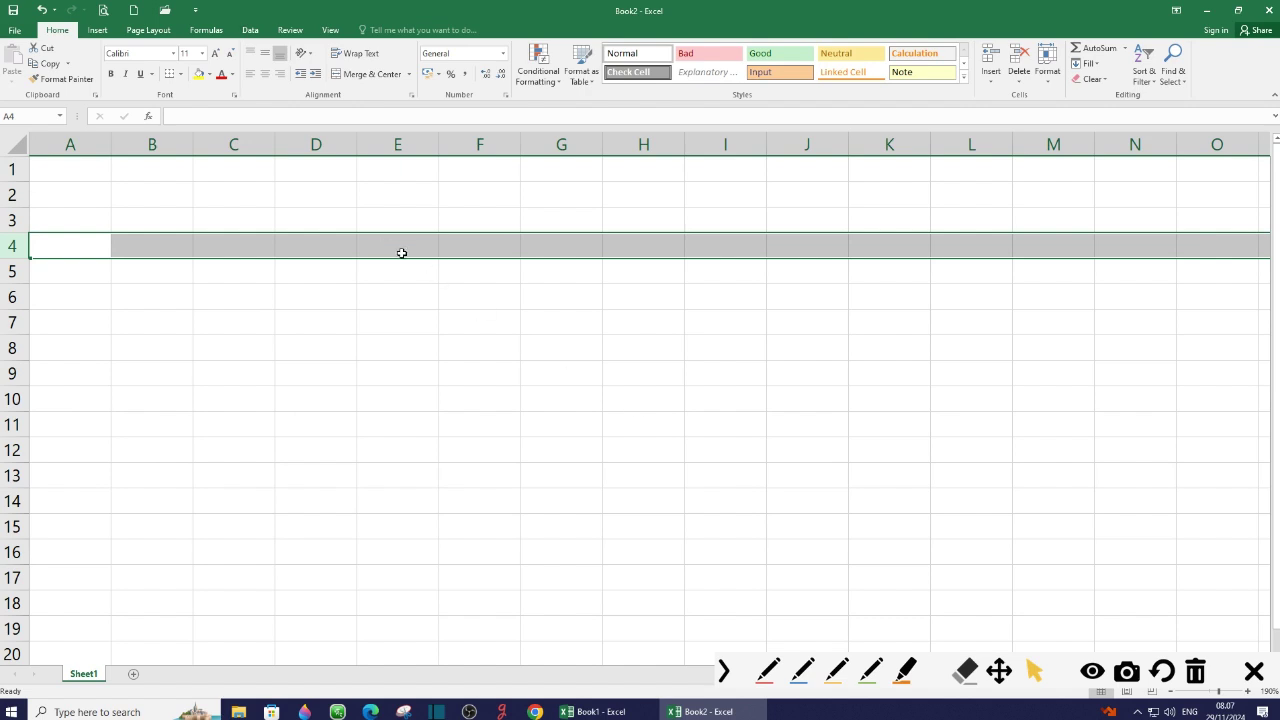
pyautogui.click(72, 142)
pyautogui.click(150, 144)
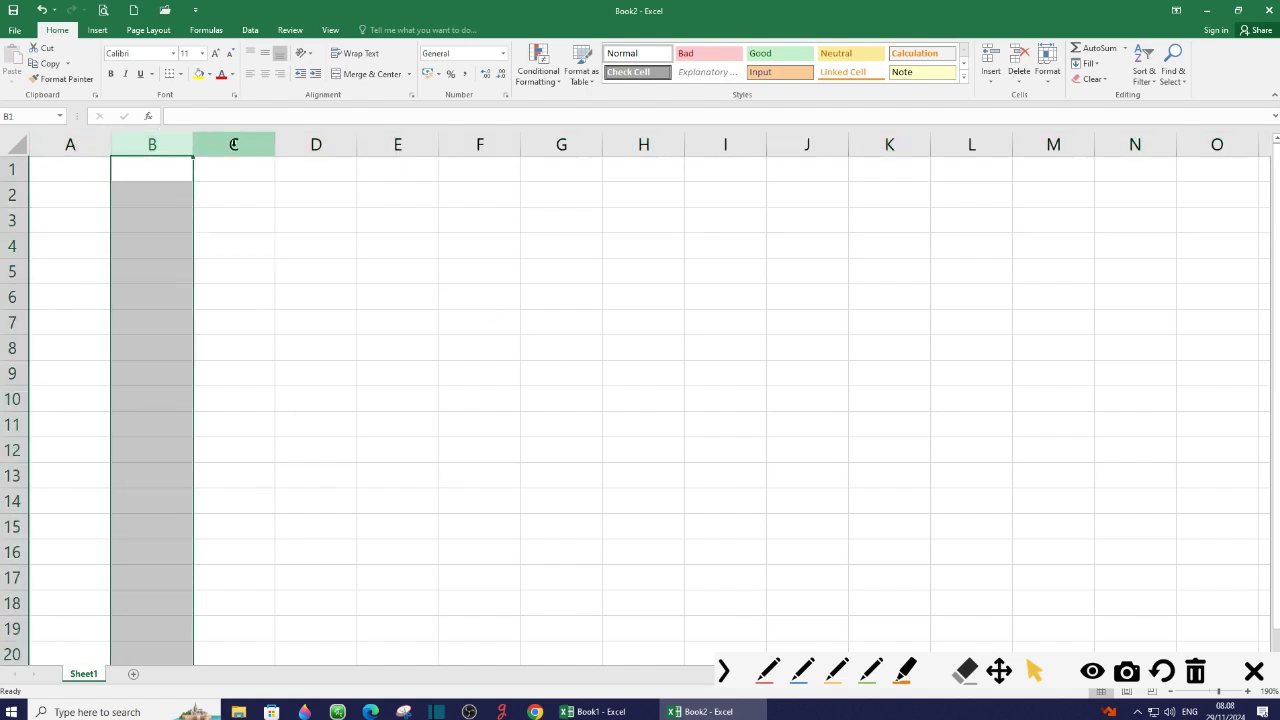
pyautogui.click(236, 143)
pyautogui.click(10, 170)
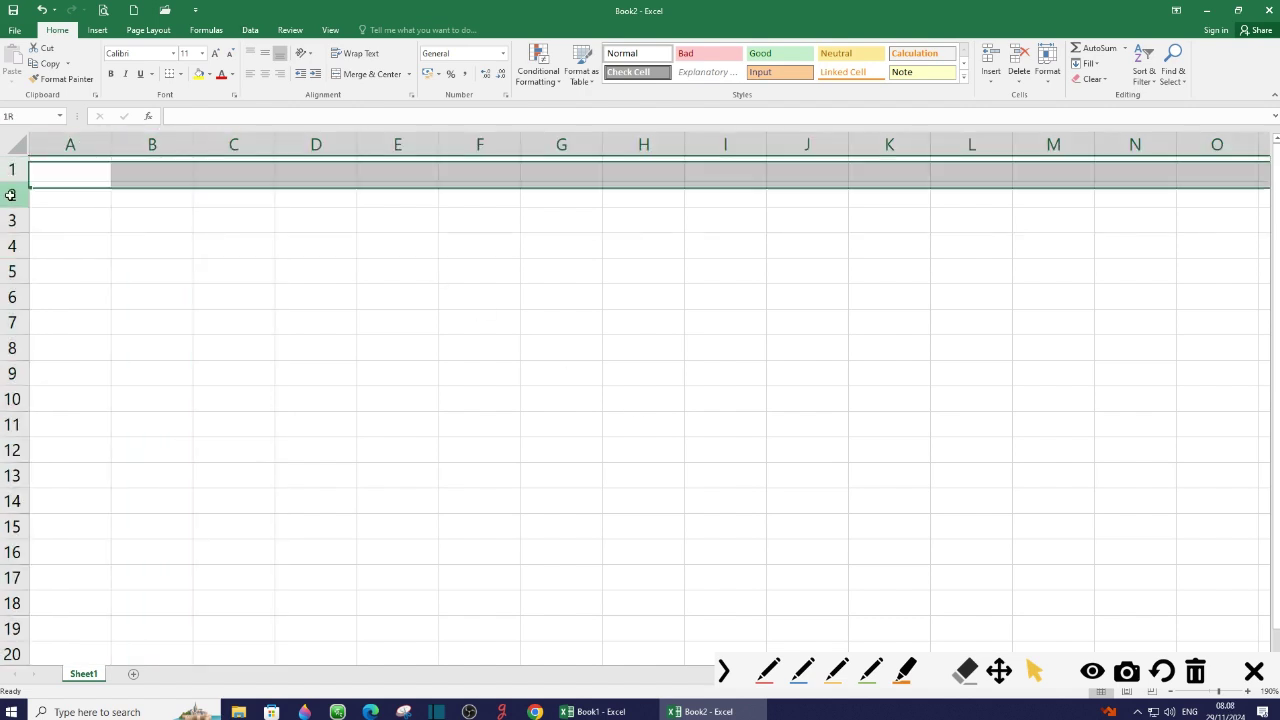
pyautogui.click(10, 195)
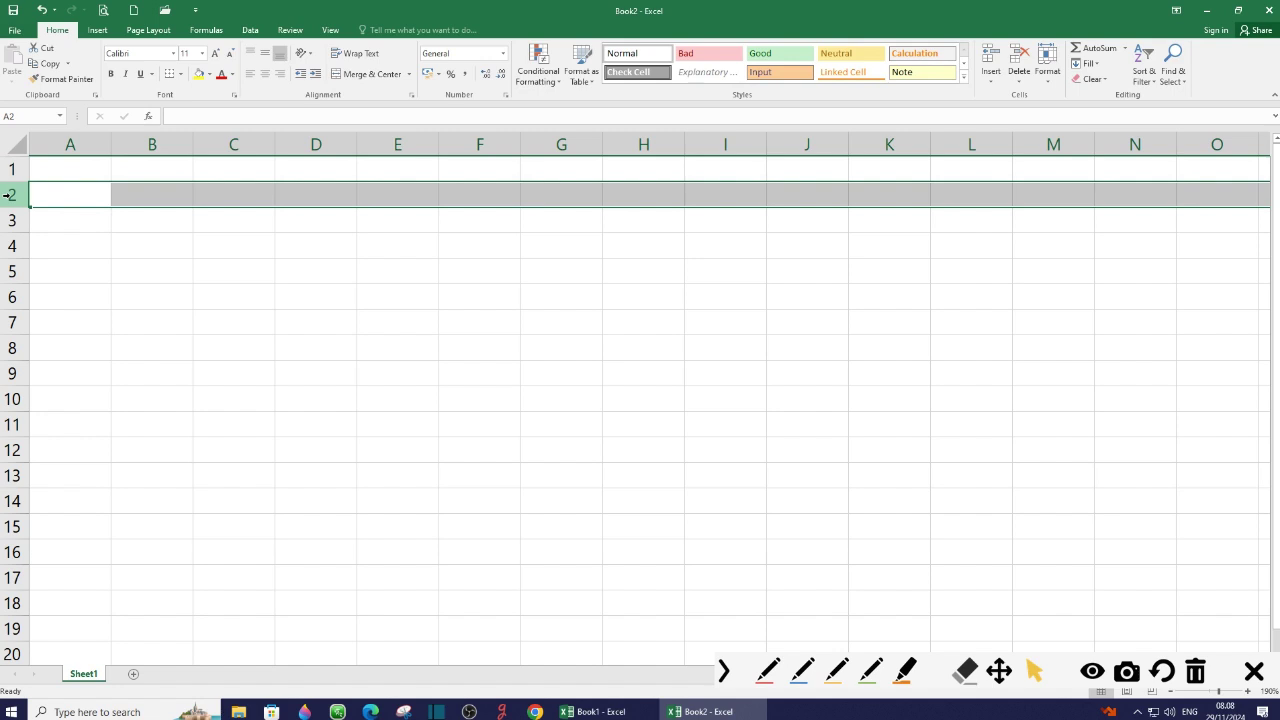
pyautogui.click(297, 276)
pyautogui.click(400, 251)
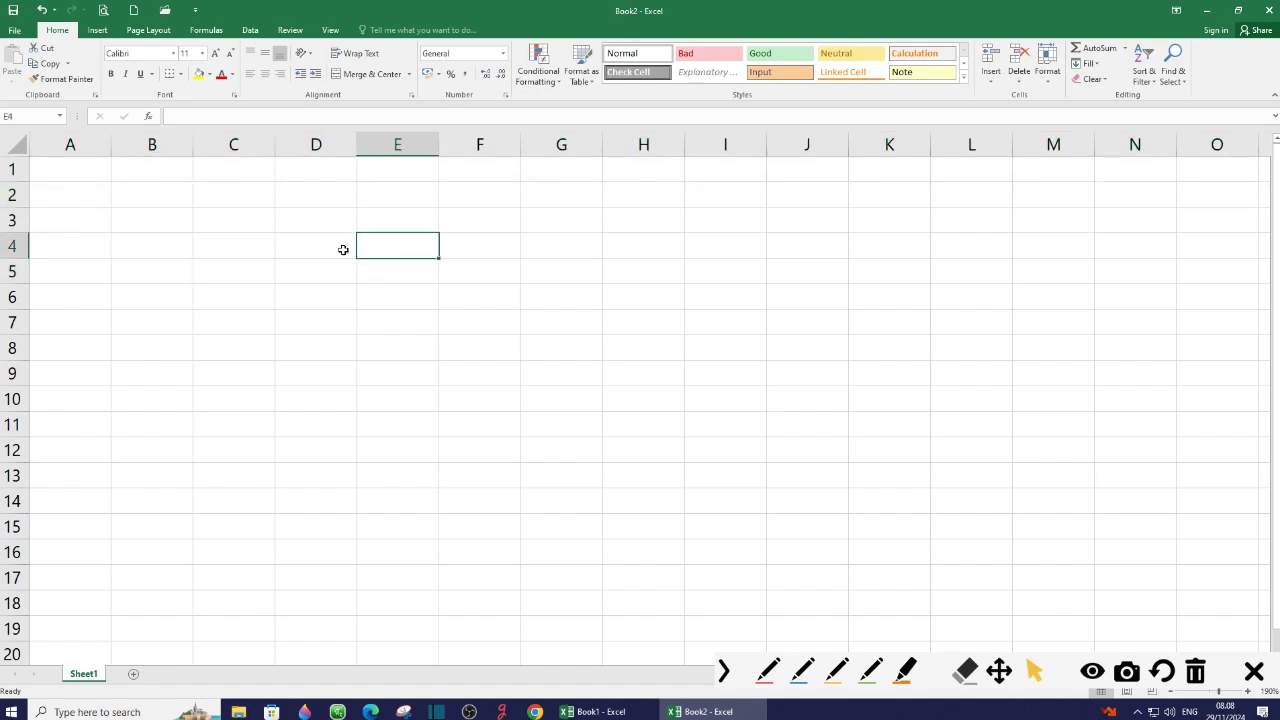
pyautogui.click(240, 249)
pyautogui.click(229, 317)
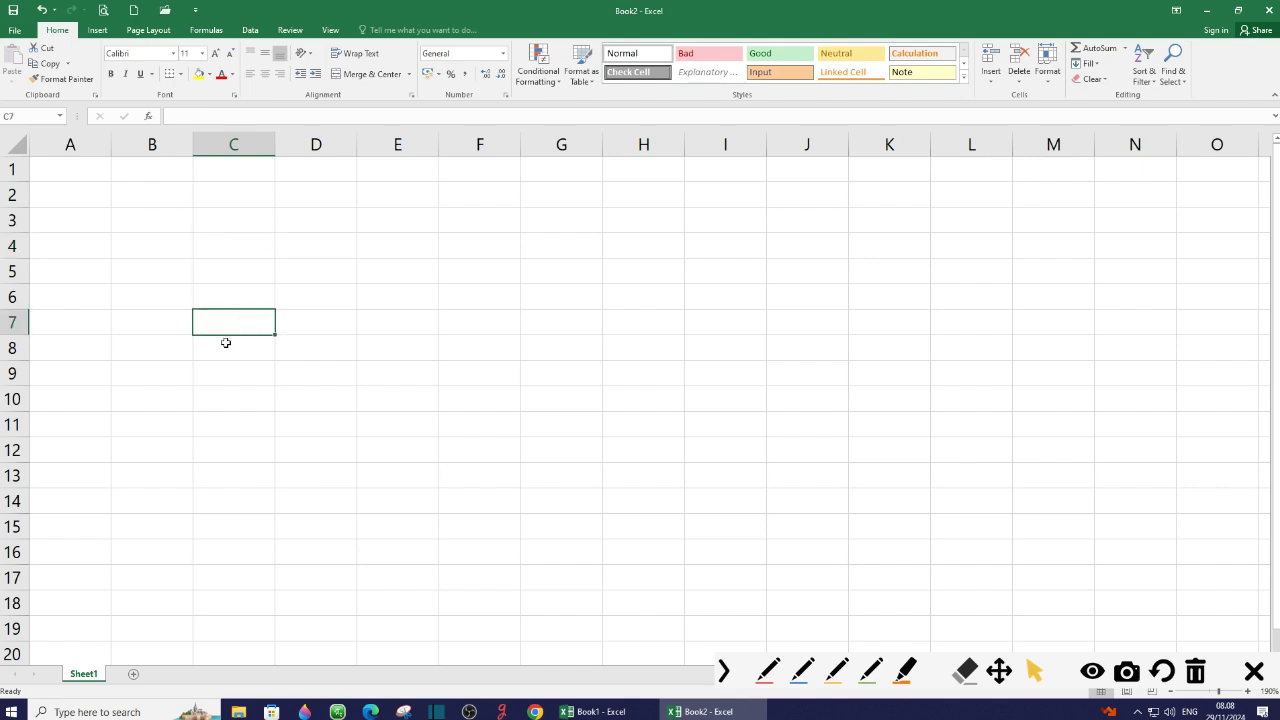
pyautogui.click(246, 273)
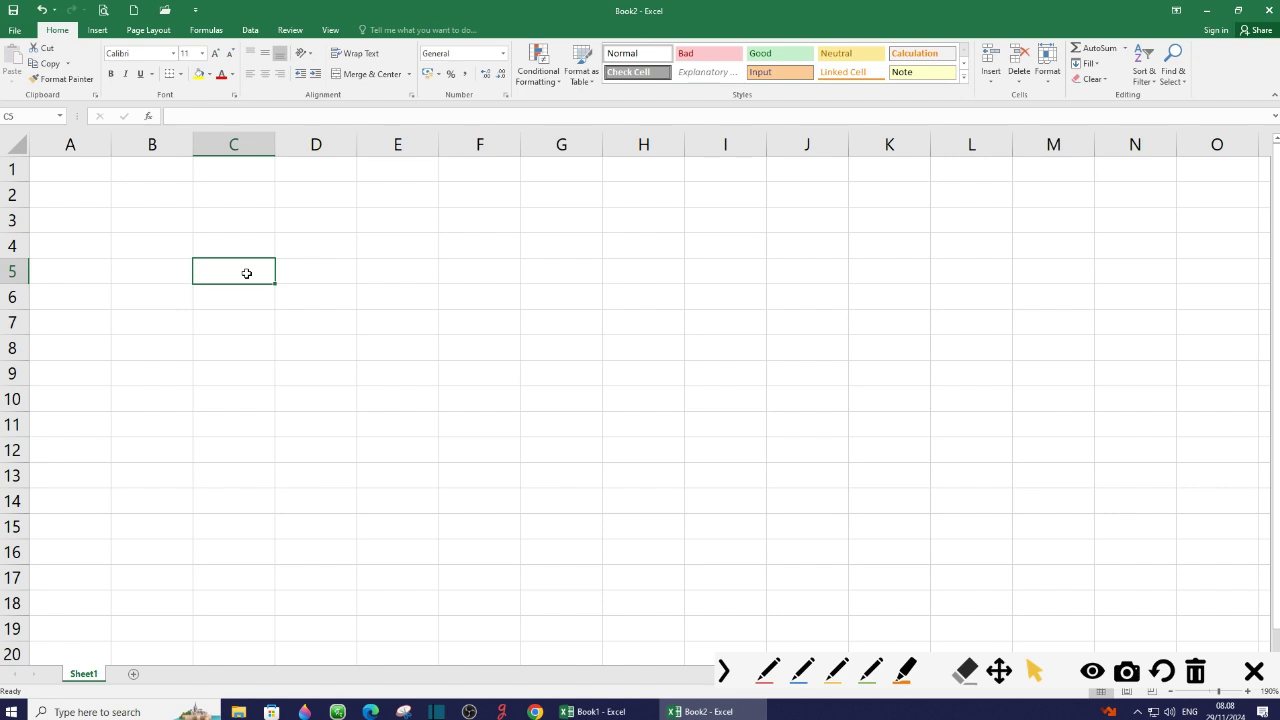
# Step: Enter 'sel' in cell C5 and switch between C5 and C6
pyautogui.write('sel')
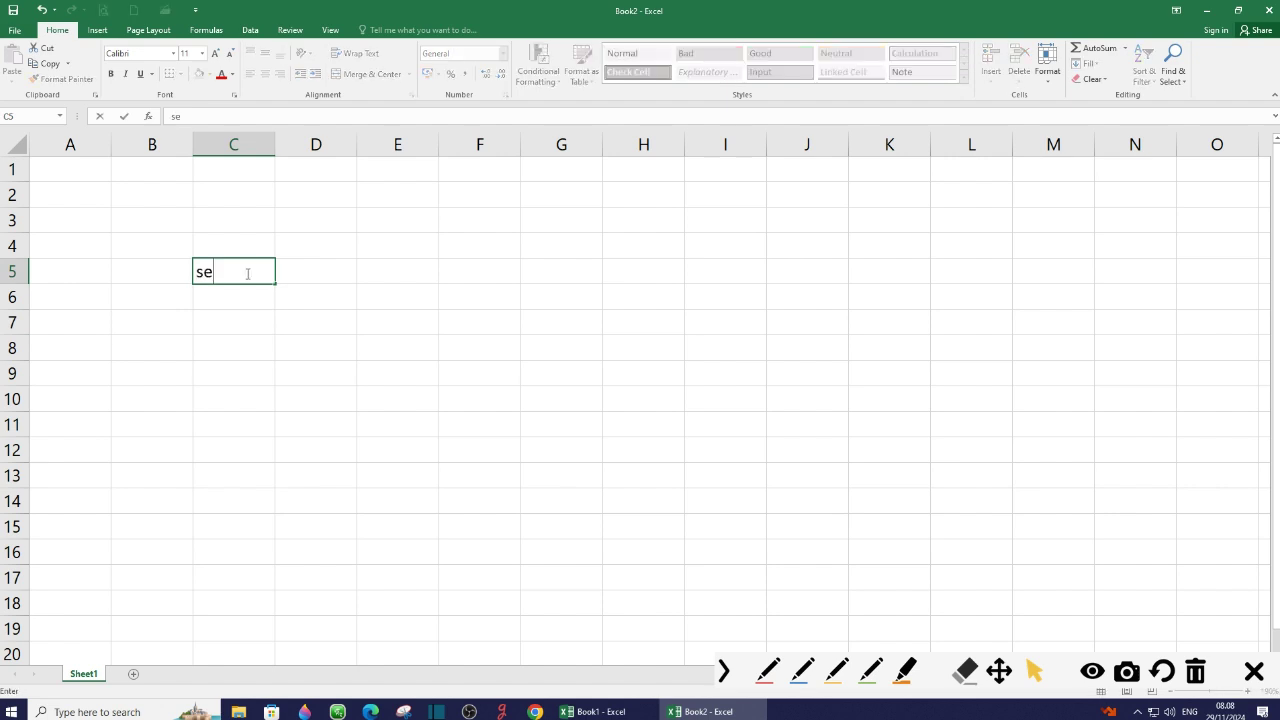
pyautogui.click(233, 340)
pyautogui.click(213, 276)
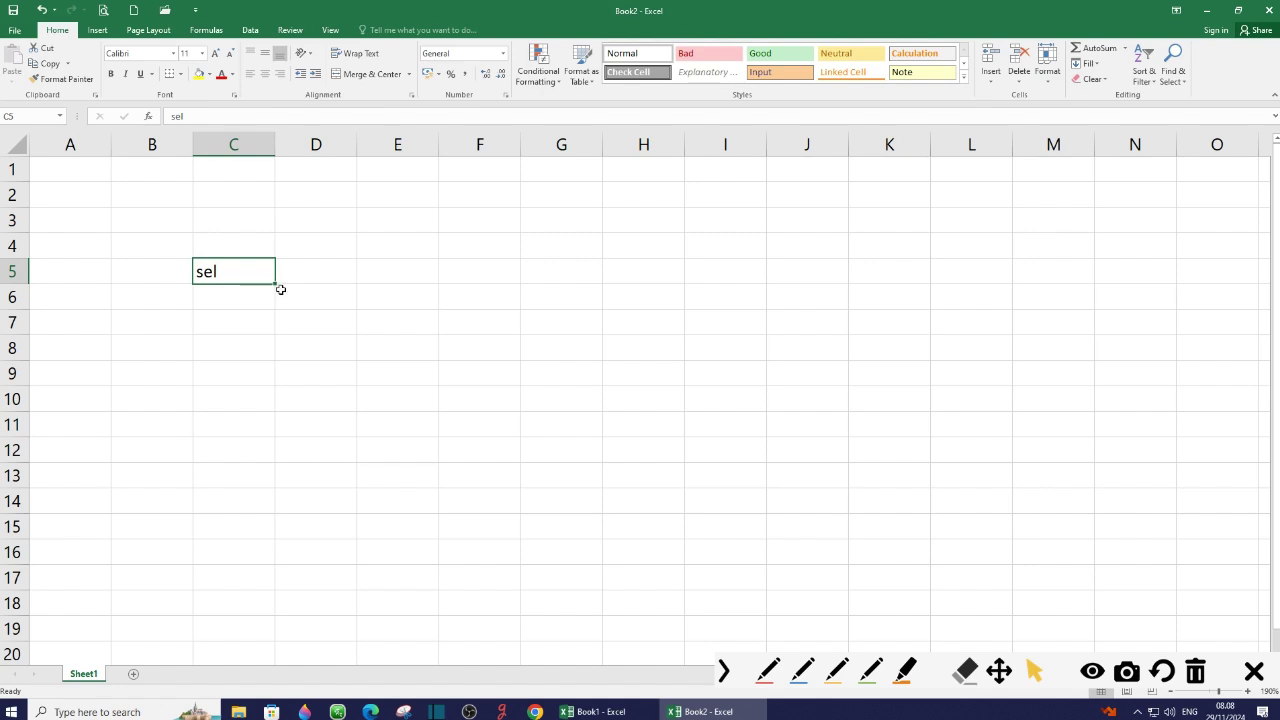
pyautogui.click(256, 296)
pyautogui.click(234, 275)
pyautogui.click(240, 302)
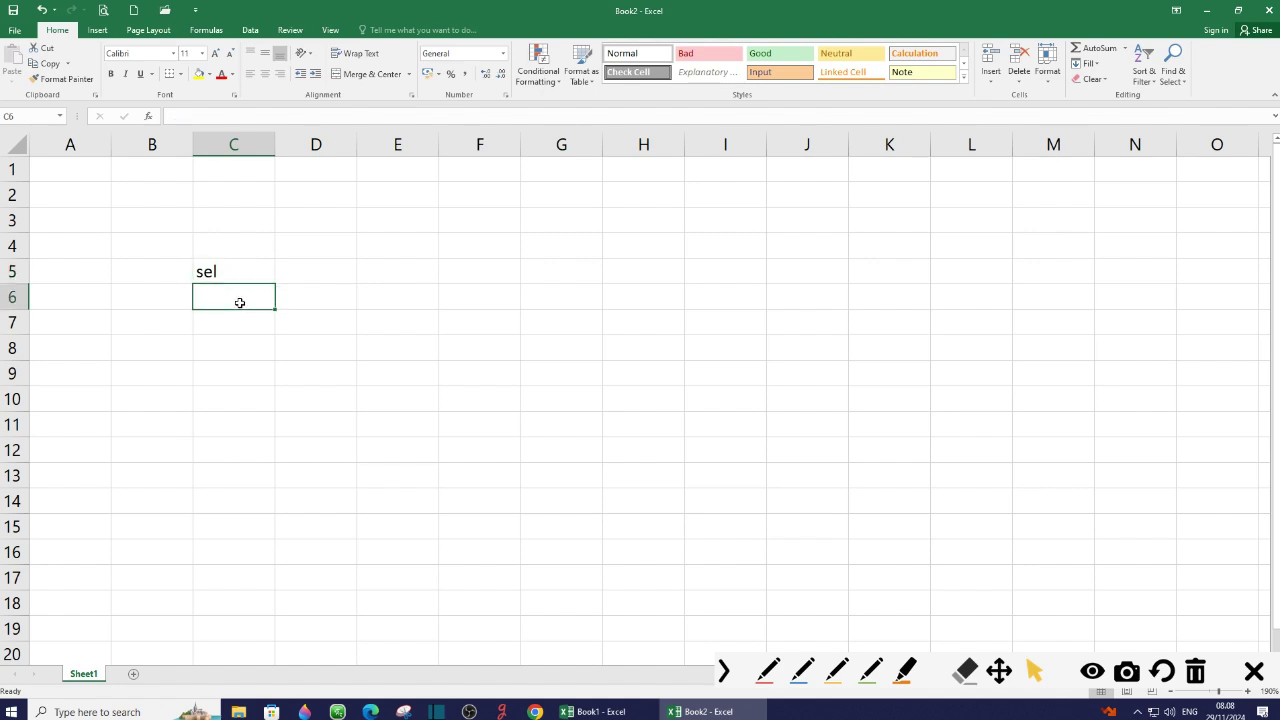
# Step: Select column C, row 5 and then cell C5 to show how the C5 reference forms
pyautogui.click(226, 147)
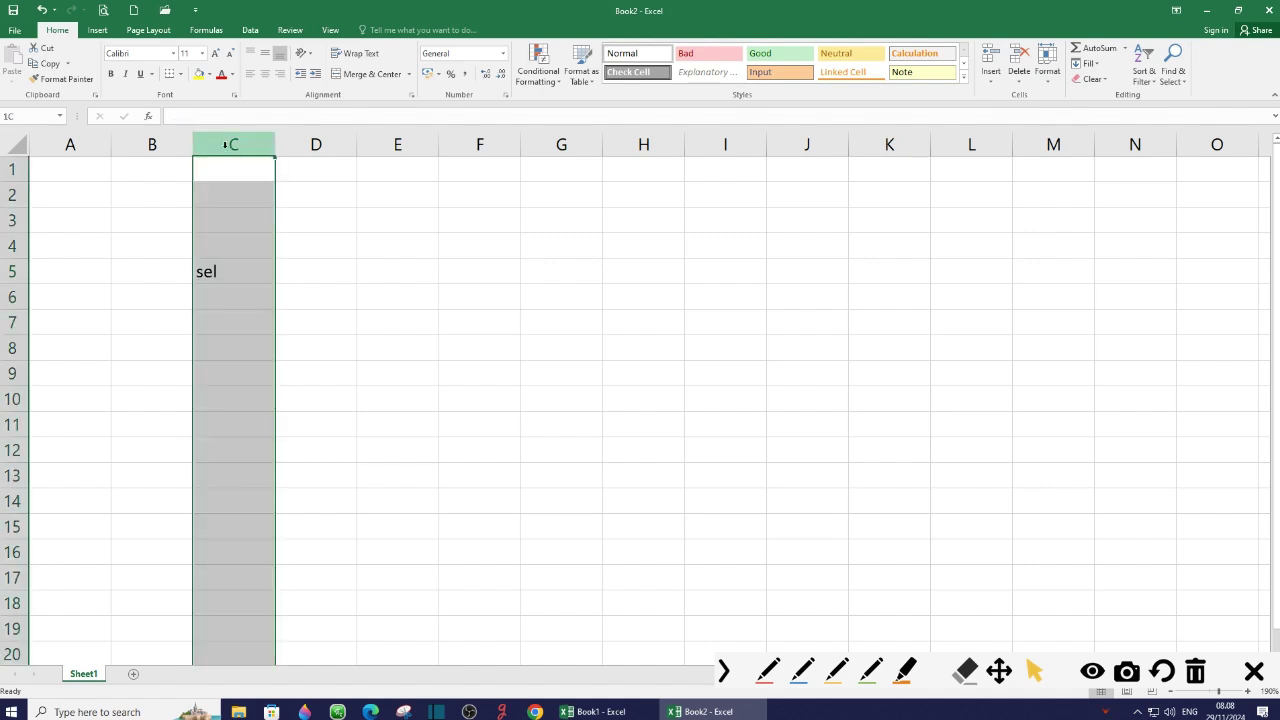
pyautogui.click(10, 271)
pyautogui.click(214, 280)
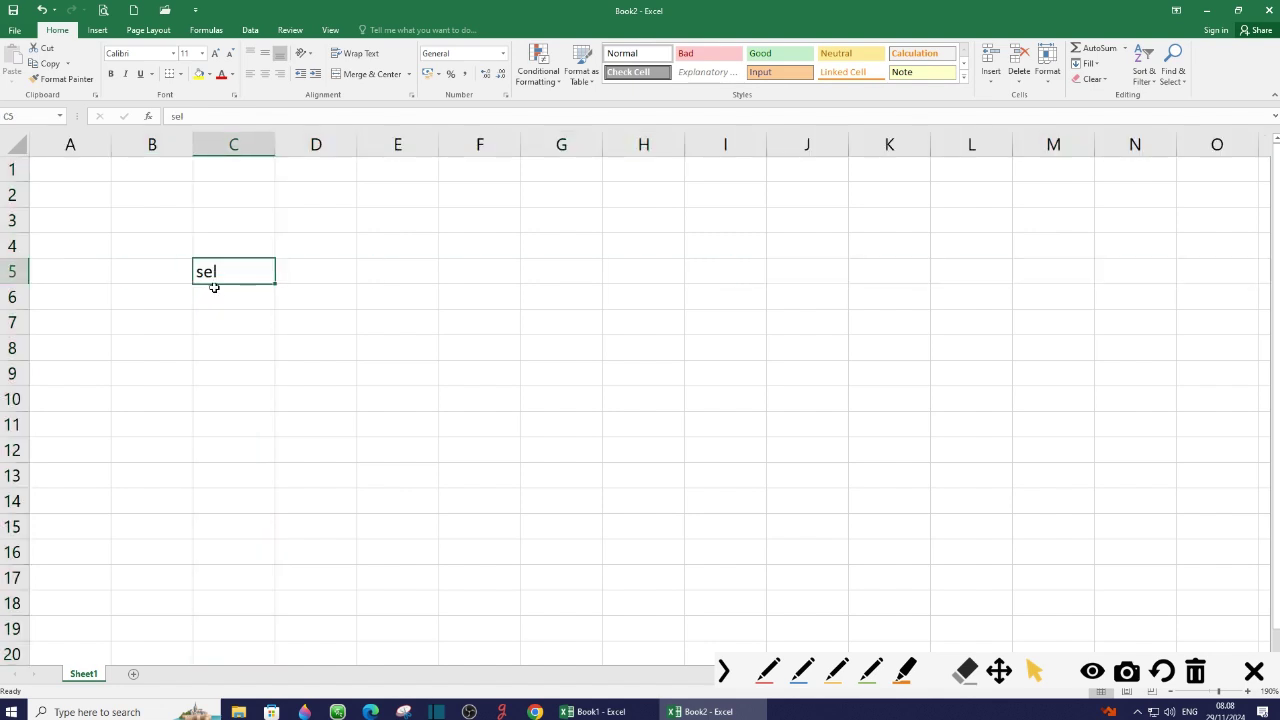
pyautogui.click(234, 144)
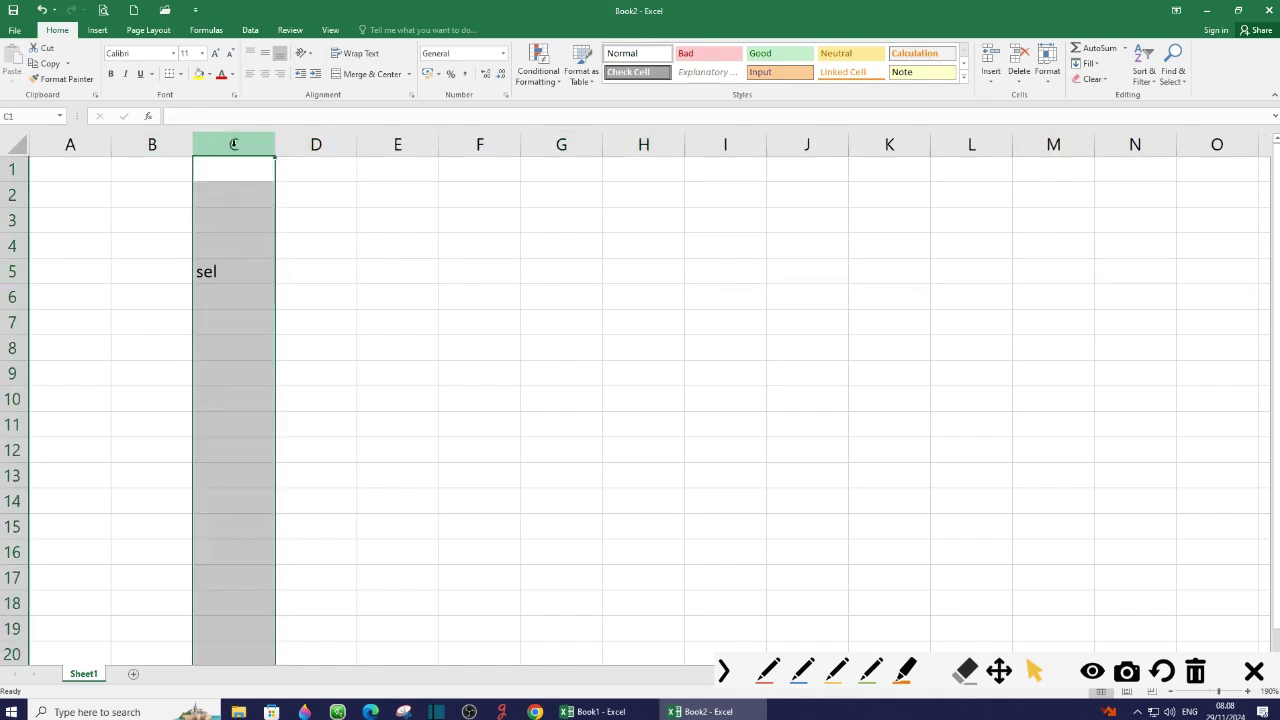
pyautogui.click(12, 274)
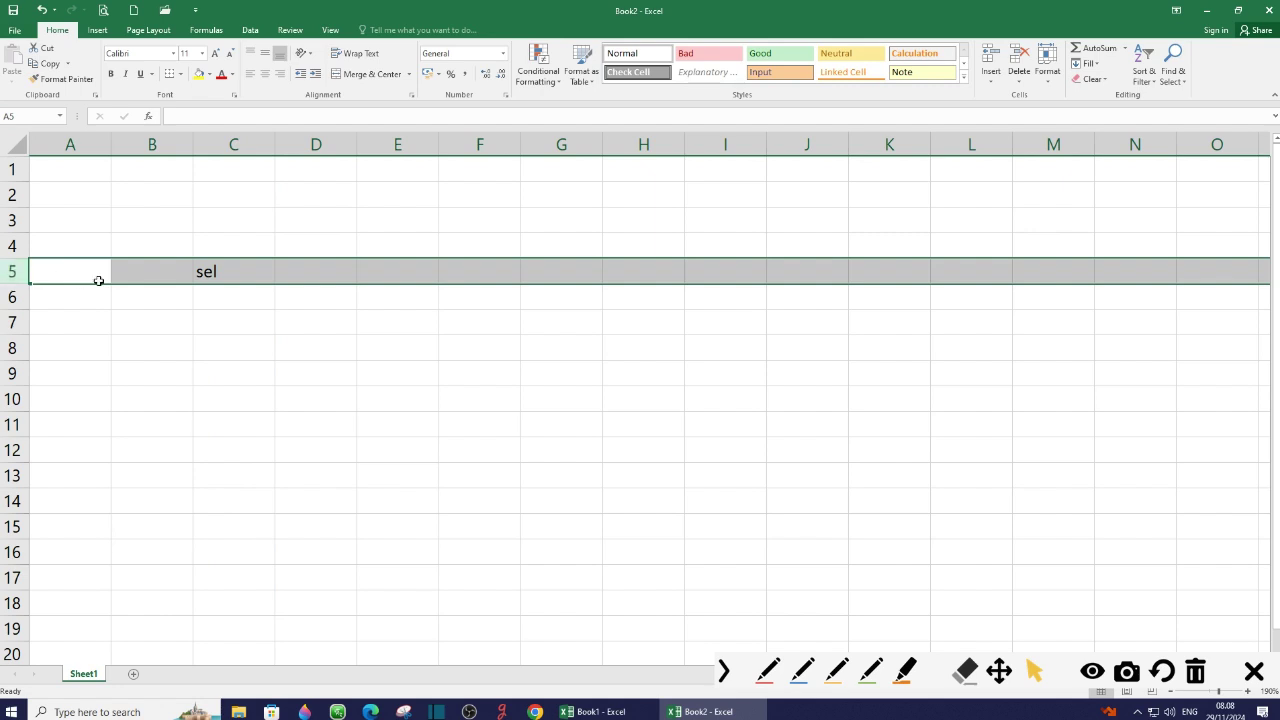
pyautogui.click(222, 273)
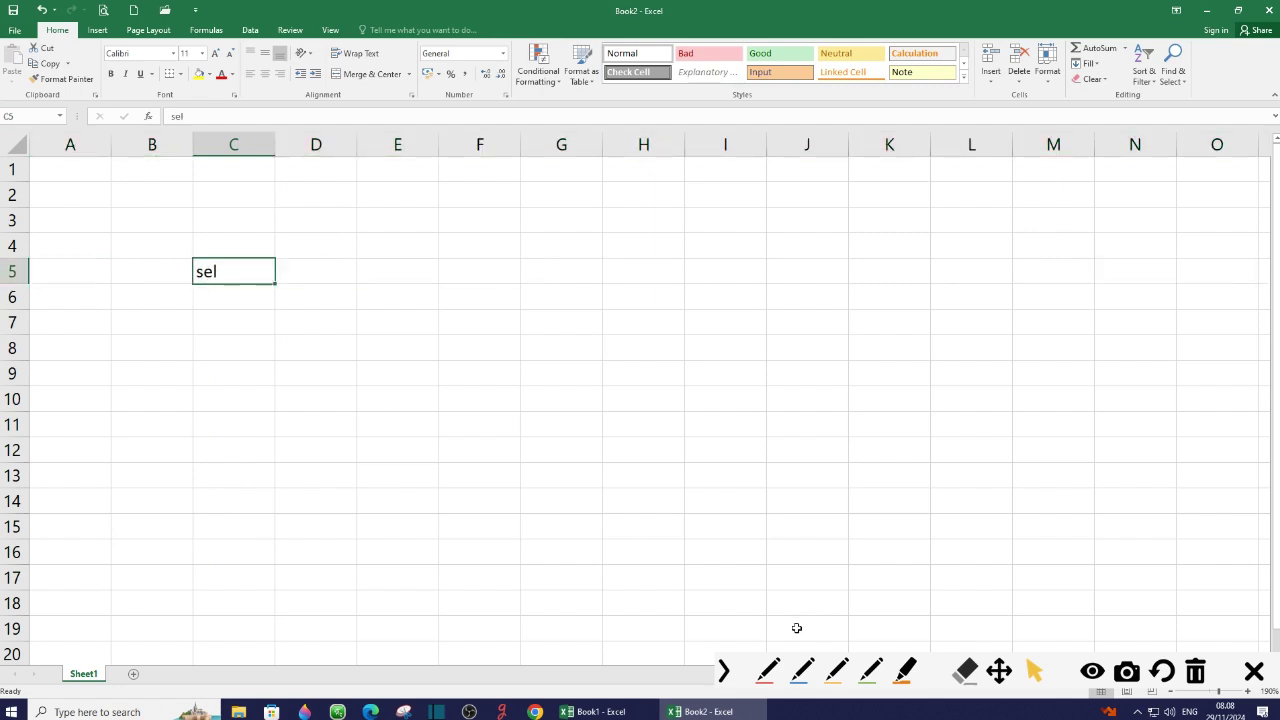
pyautogui.click(775, 676)
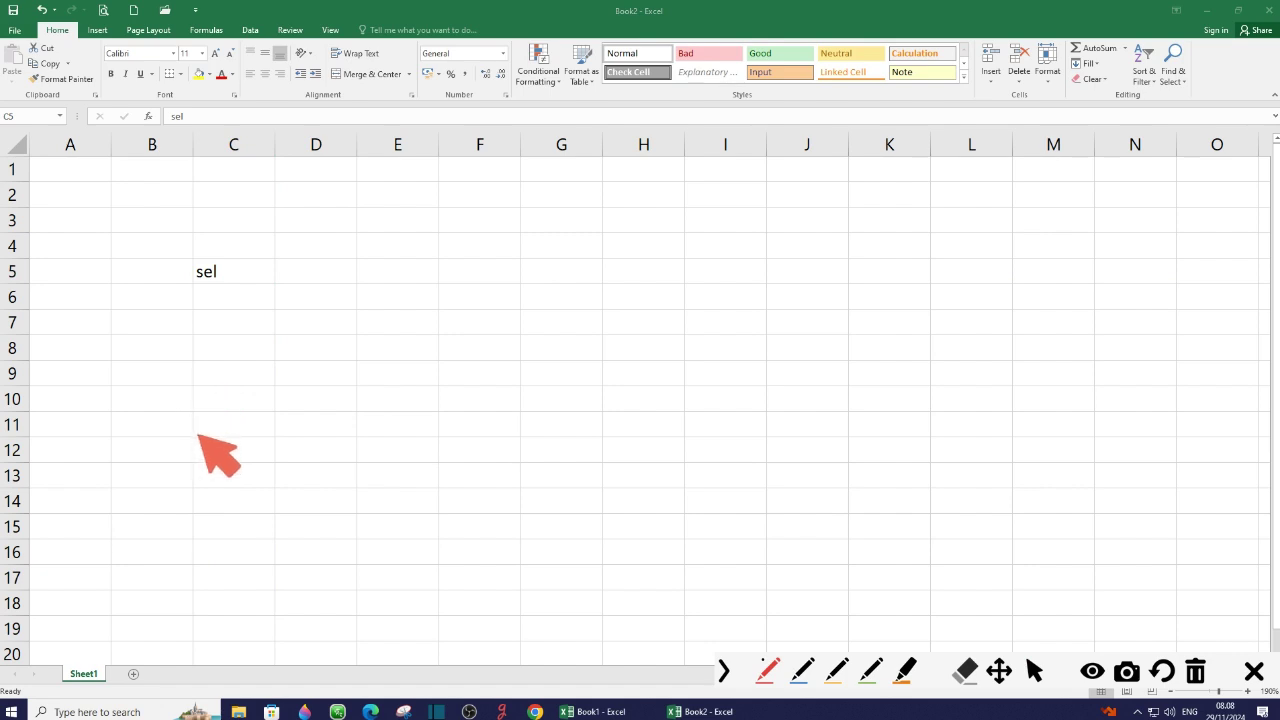
# Step: Mark cell C5 and the Name Box with pen strokes, then clear the ink
pyautogui.moveTo(199, 434); pyautogui.dragTo(152, 342)
pyautogui.moveTo(119, 265); pyautogui.dragTo(10, 118)
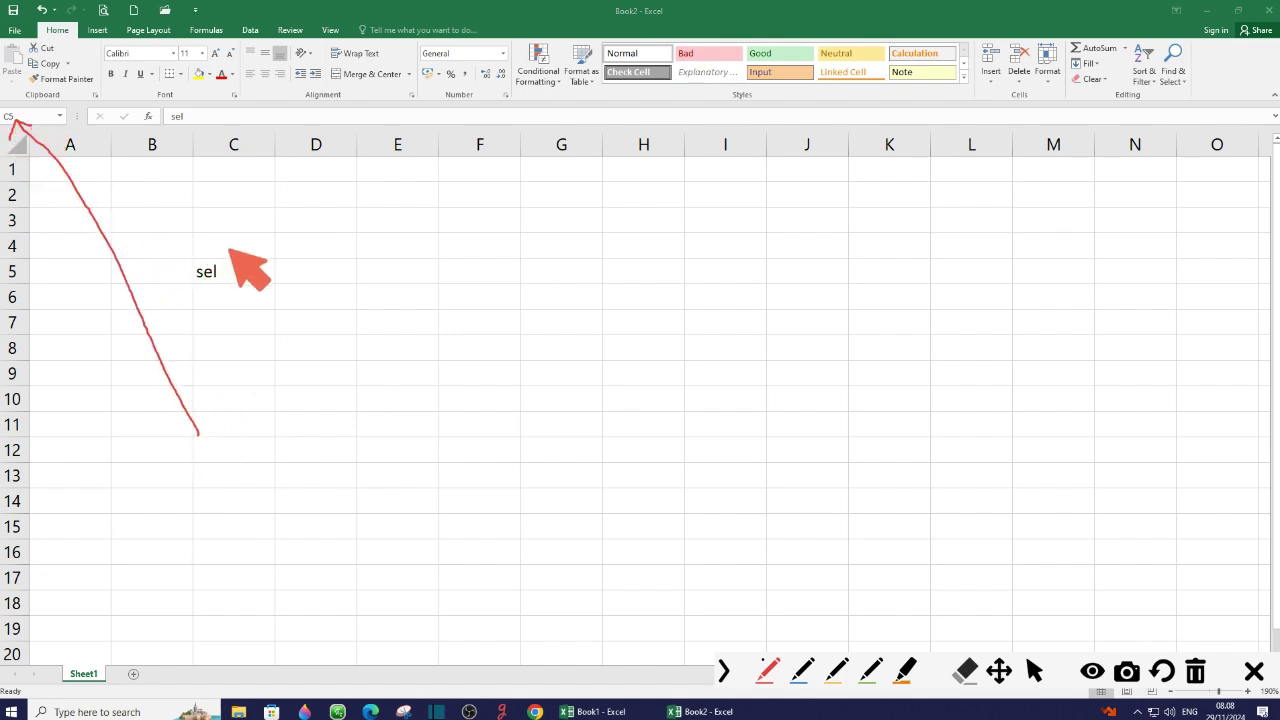
pyautogui.moveTo(196, 258)
pyautogui.mouseDown()
pyautogui.moveTo(264, 284)
pyautogui.moveTo(189, 258)
pyautogui.mouseUp()
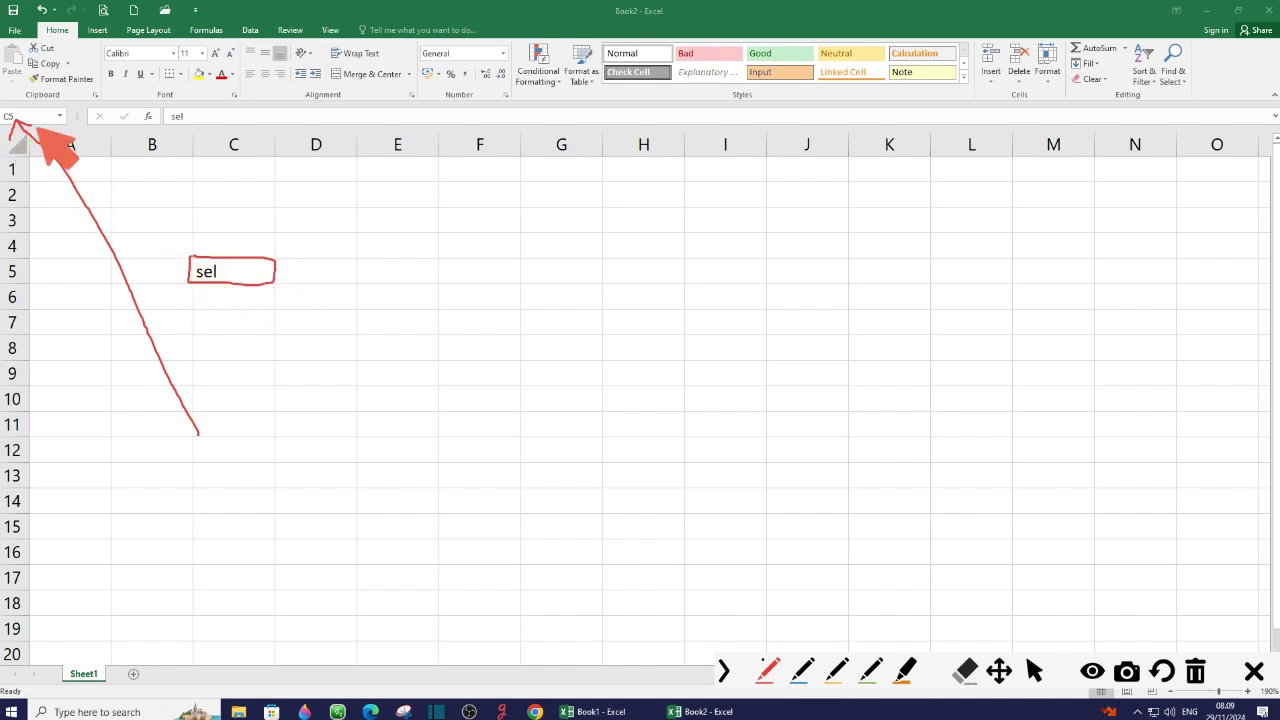
pyautogui.click(1196, 671)
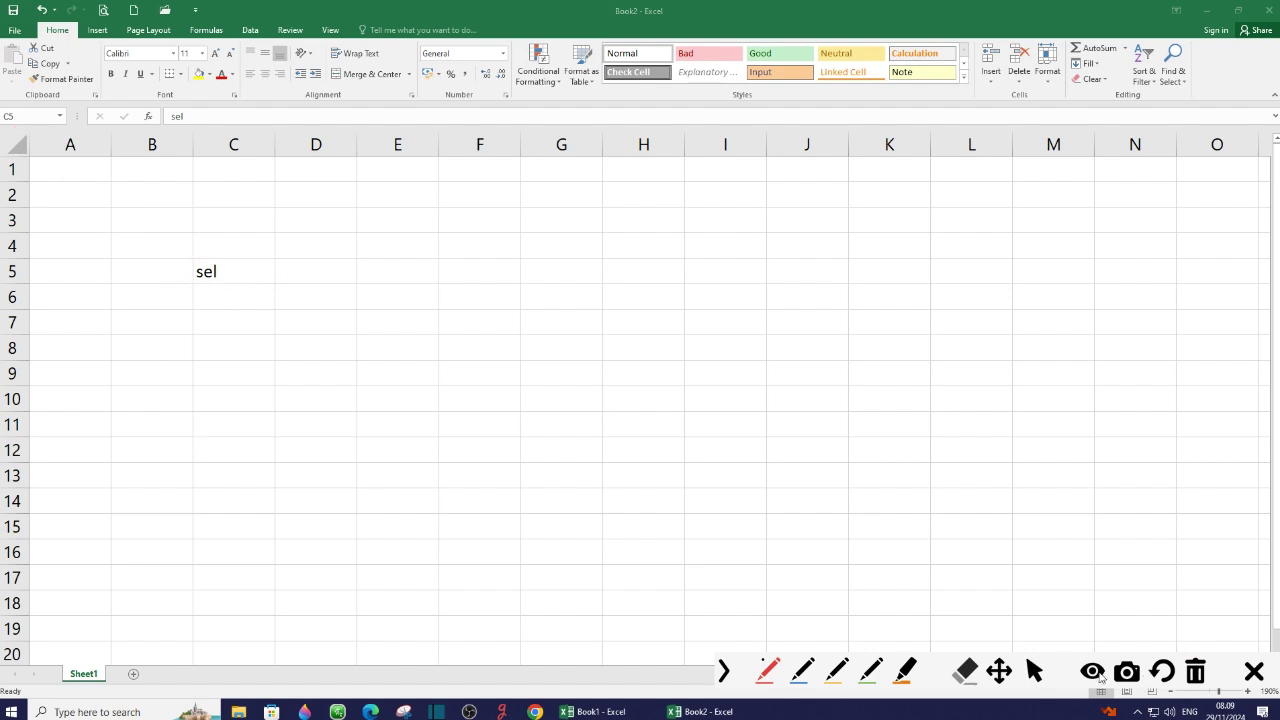
pyautogui.click(1033, 668)
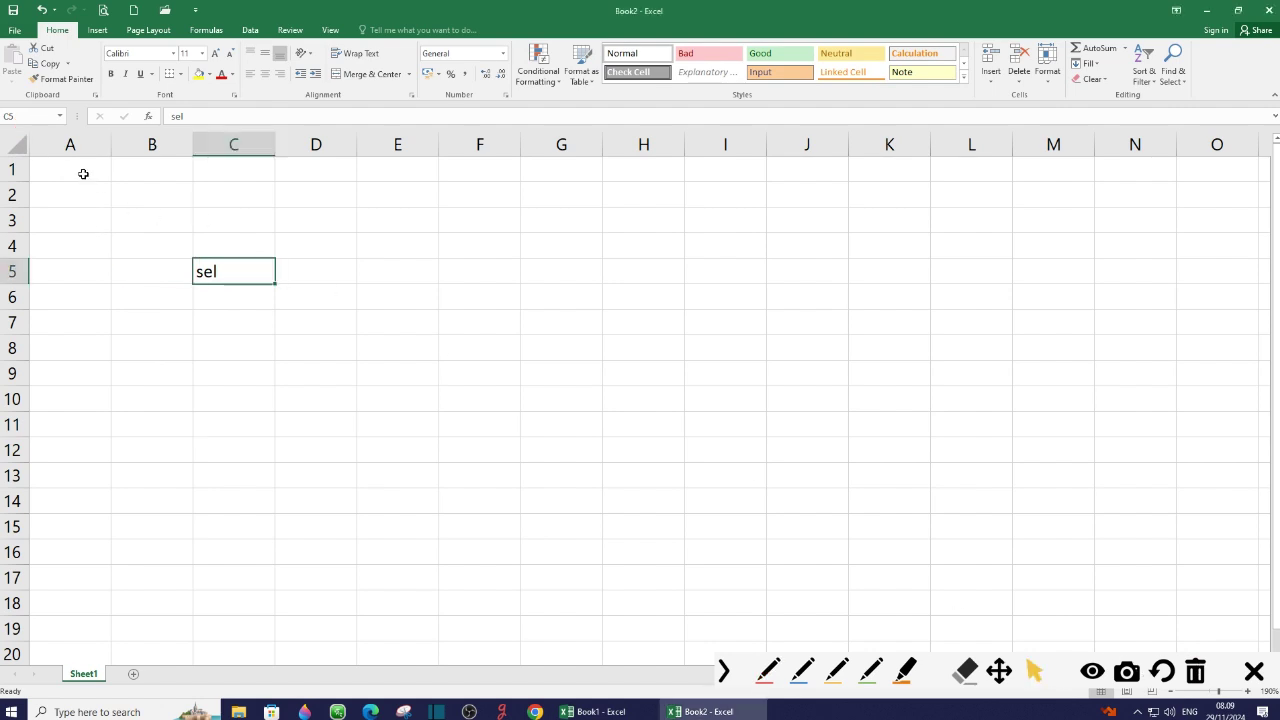
# Step: Click cells A1, G4 and D10, then erase 'sel' from C5 with Backspace
pyautogui.click(85, 174)
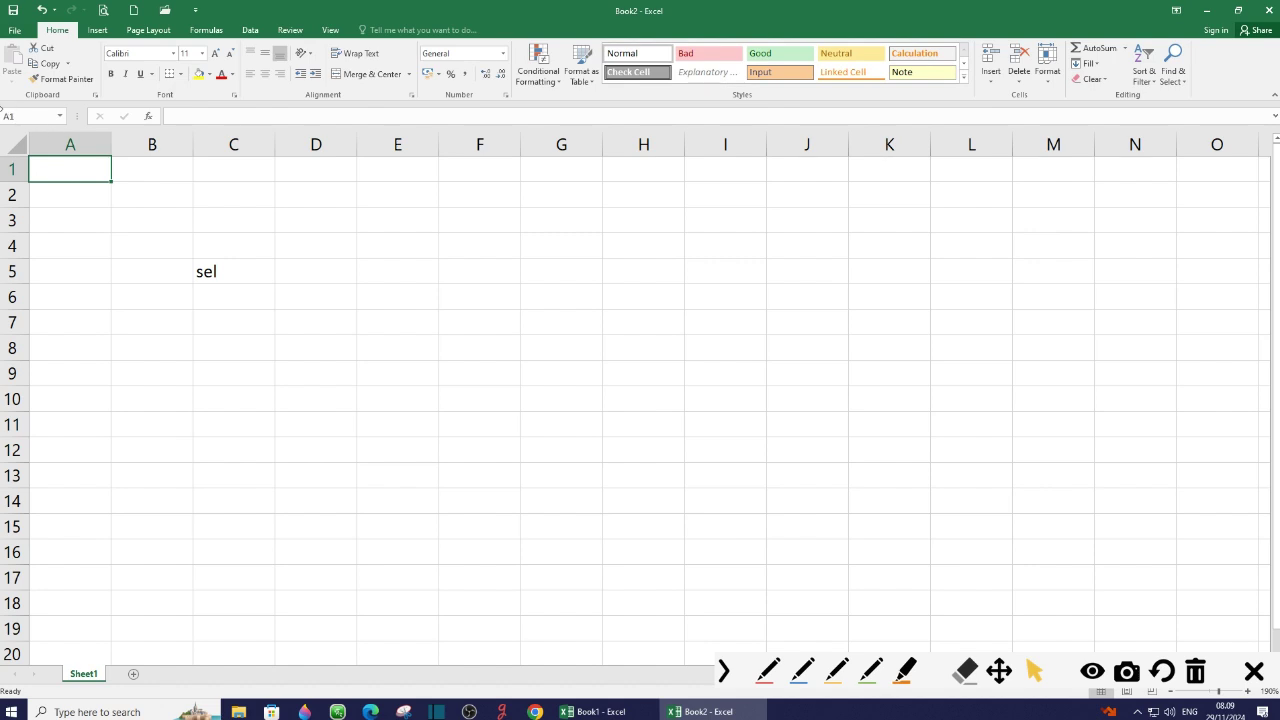
pyautogui.click(549, 250)
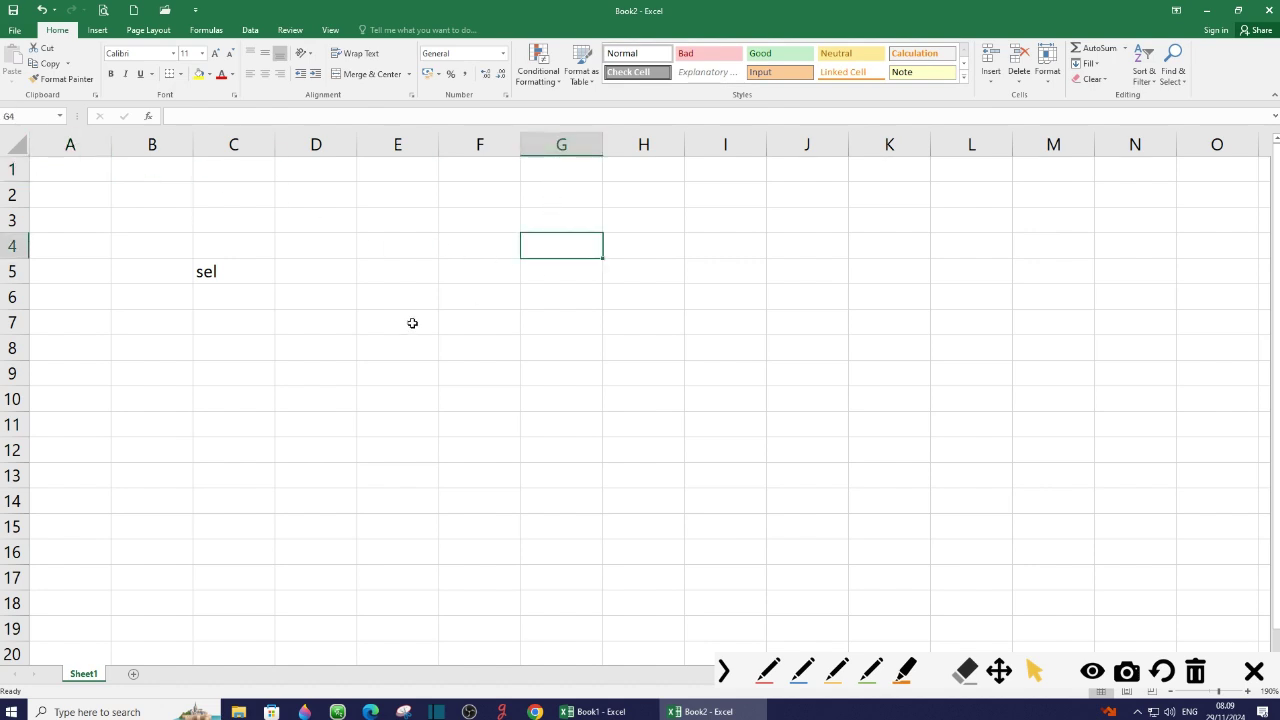
pyautogui.click(315, 400)
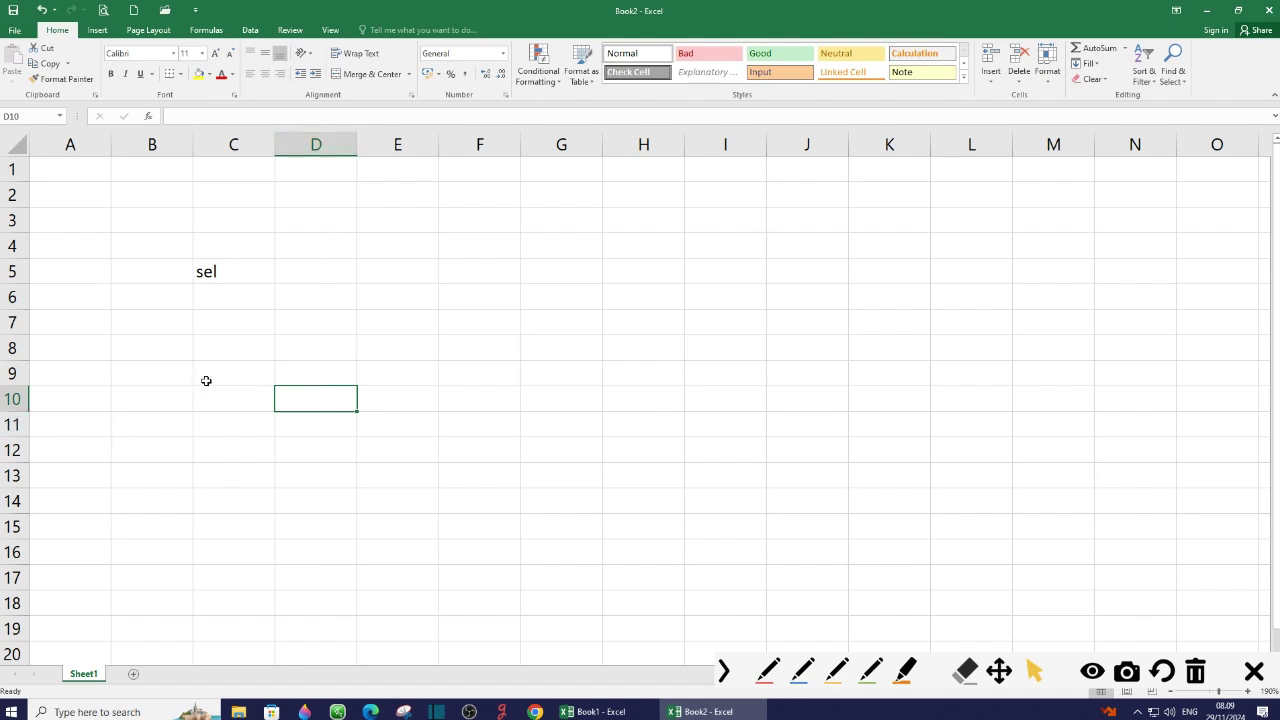
pyautogui.click(224, 277)
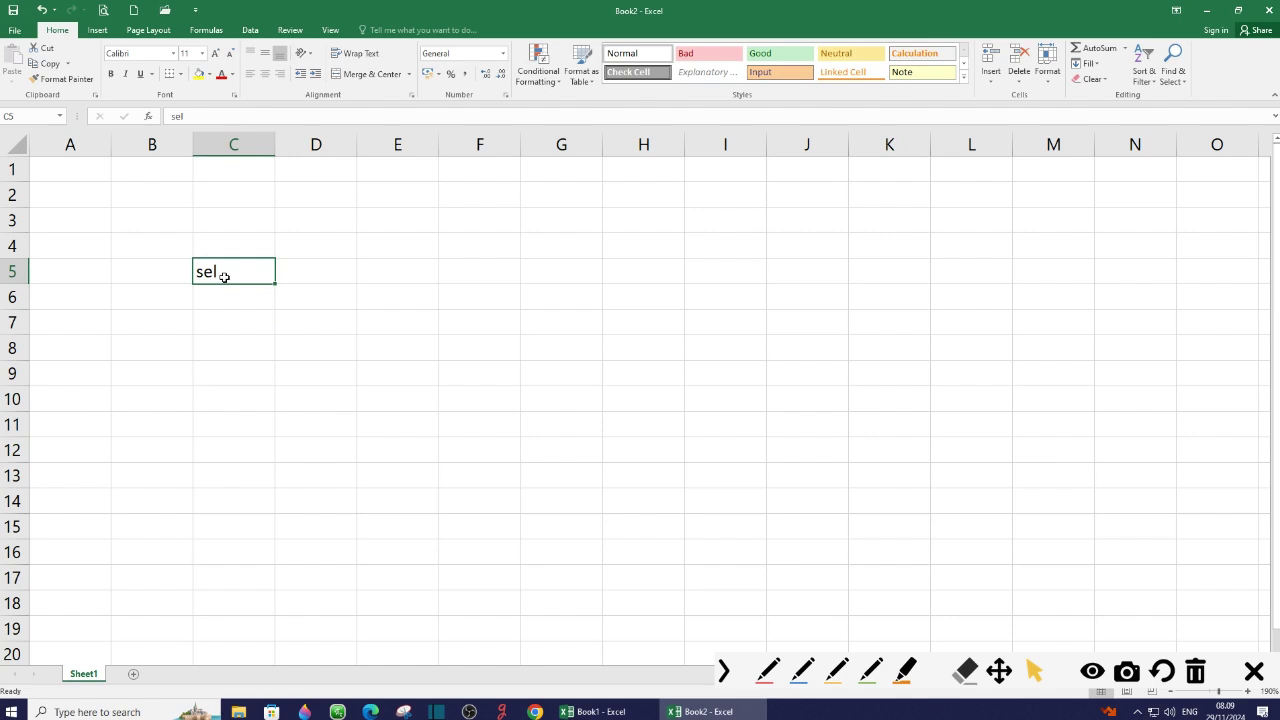
pyautogui.press('BackSpace')
pyautogui.click(245, 316)
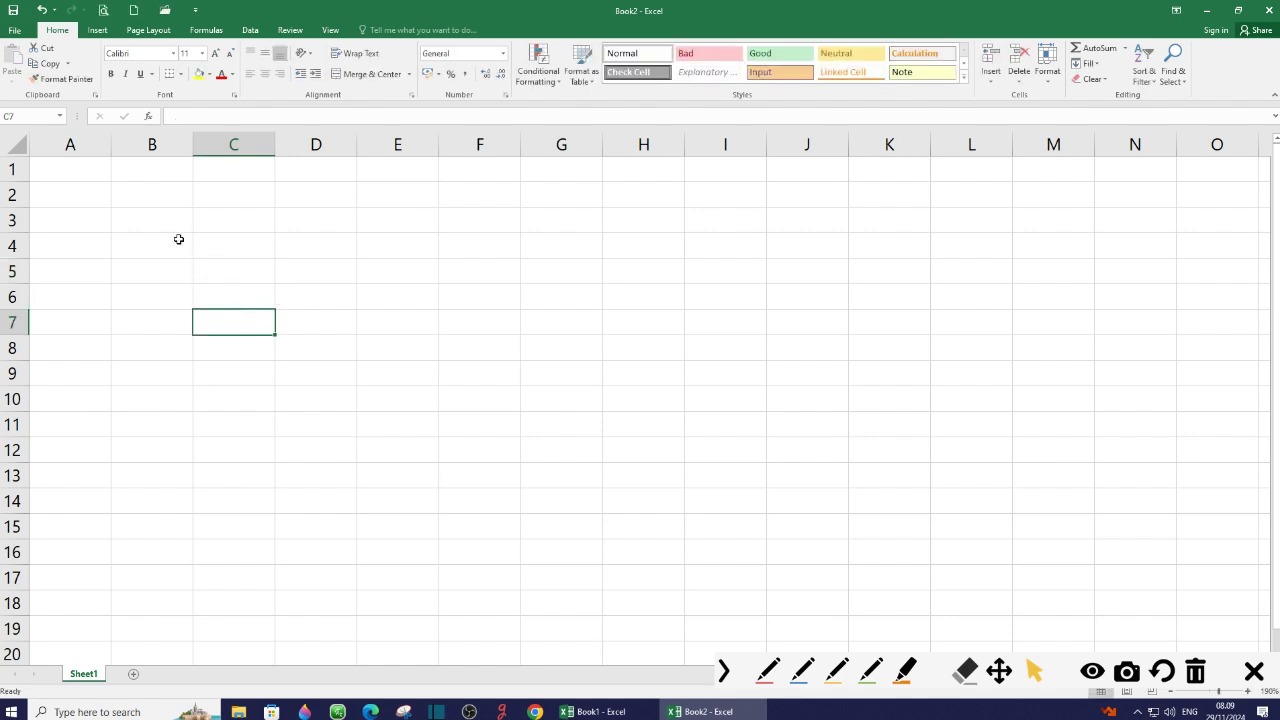
pyautogui.moveTo(147, 226)
pyautogui.mouseDown()
pyautogui.moveTo(387, 261)
pyautogui.moveTo(394, 319)
pyautogui.mouseUp()
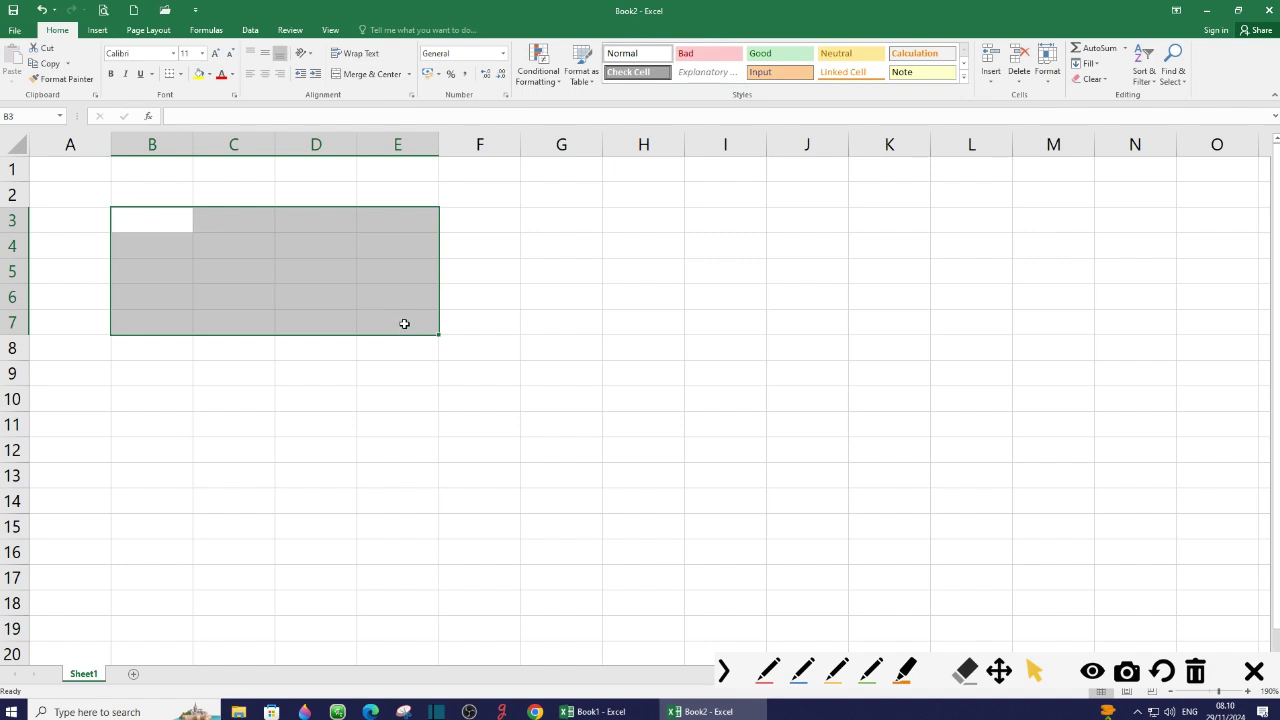
pyautogui.click(558, 303)
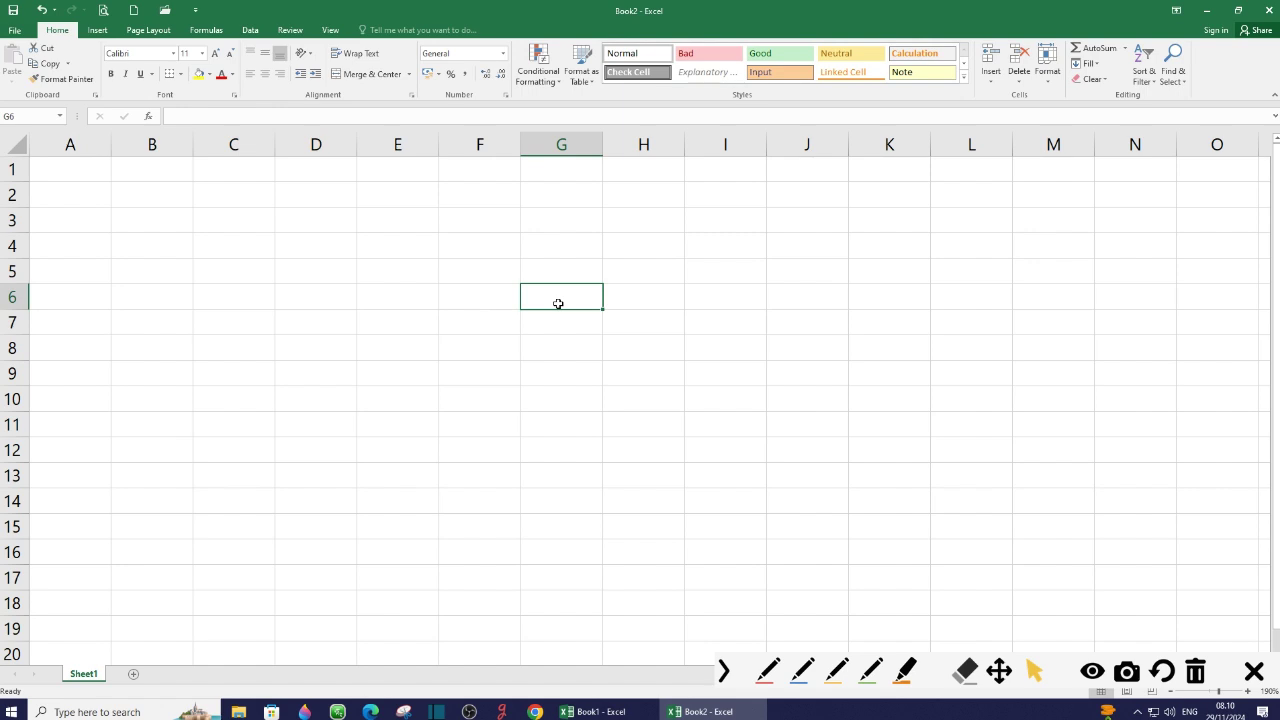
pyautogui.write('B3..')
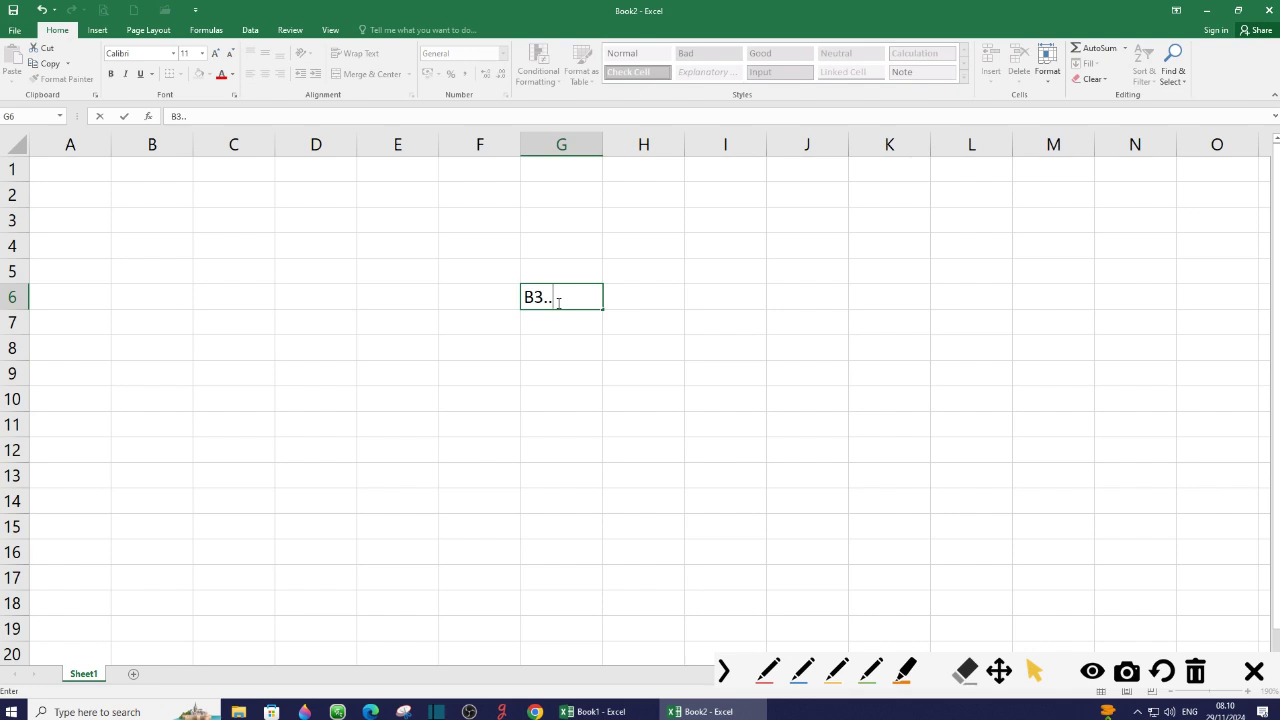
pyautogui.write('E7')
pyautogui.press('Return')
pyautogui.click(556, 302)
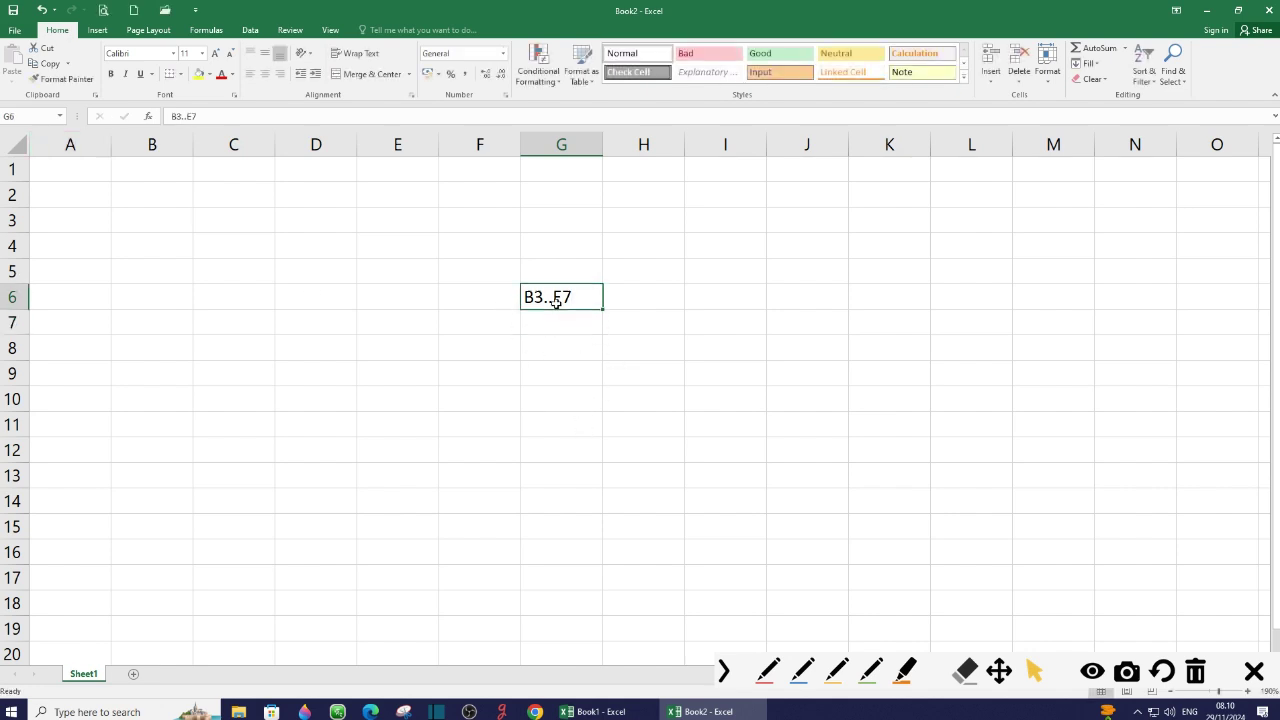
pyautogui.press('BackSpace')
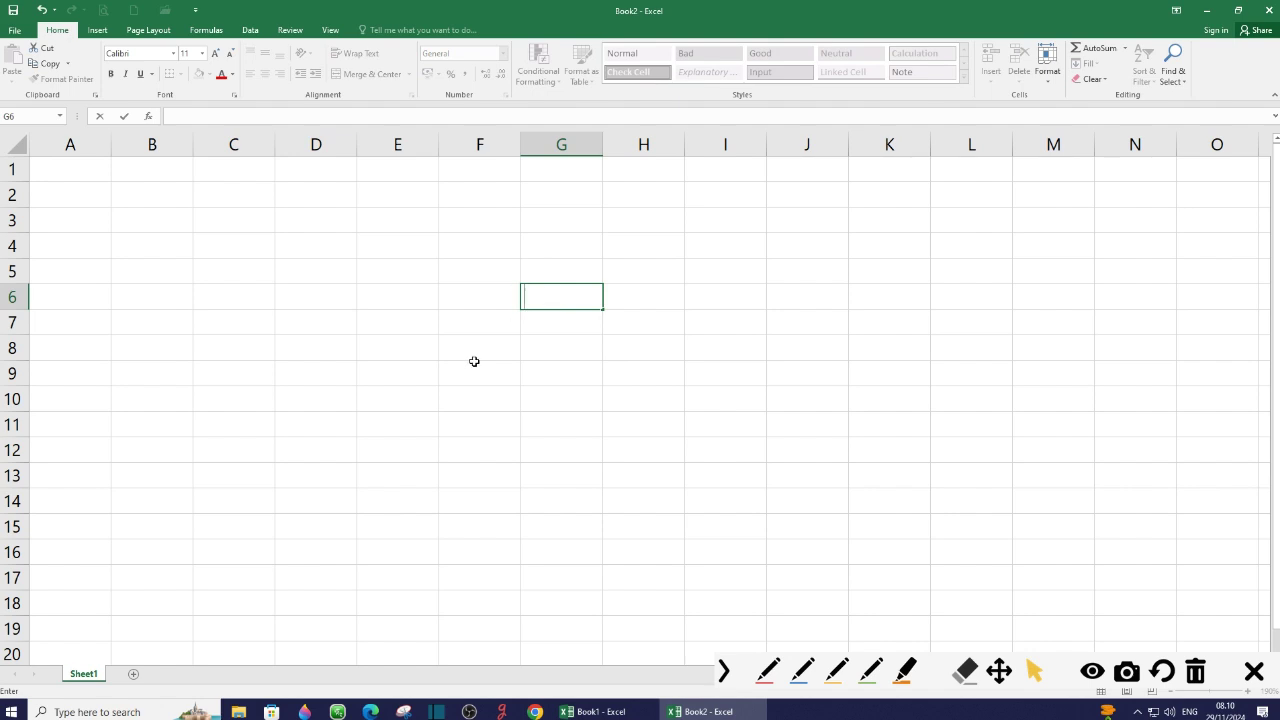
pyautogui.click(474, 361)
pyautogui.moveTo(257, 246); pyautogui.dragTo(626, 378)
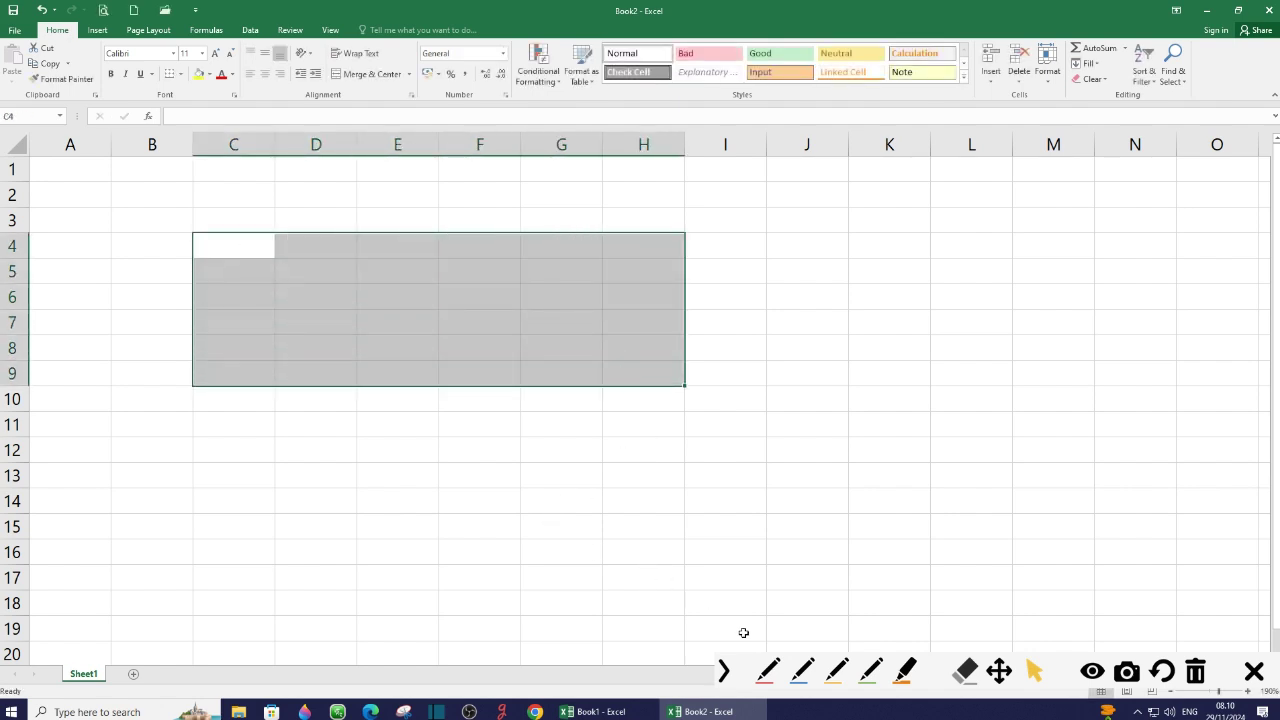
pyautogui.click(772, 672)
pyautogui.moveTo(257, 264); pyautogui.dragTo(121, 582)
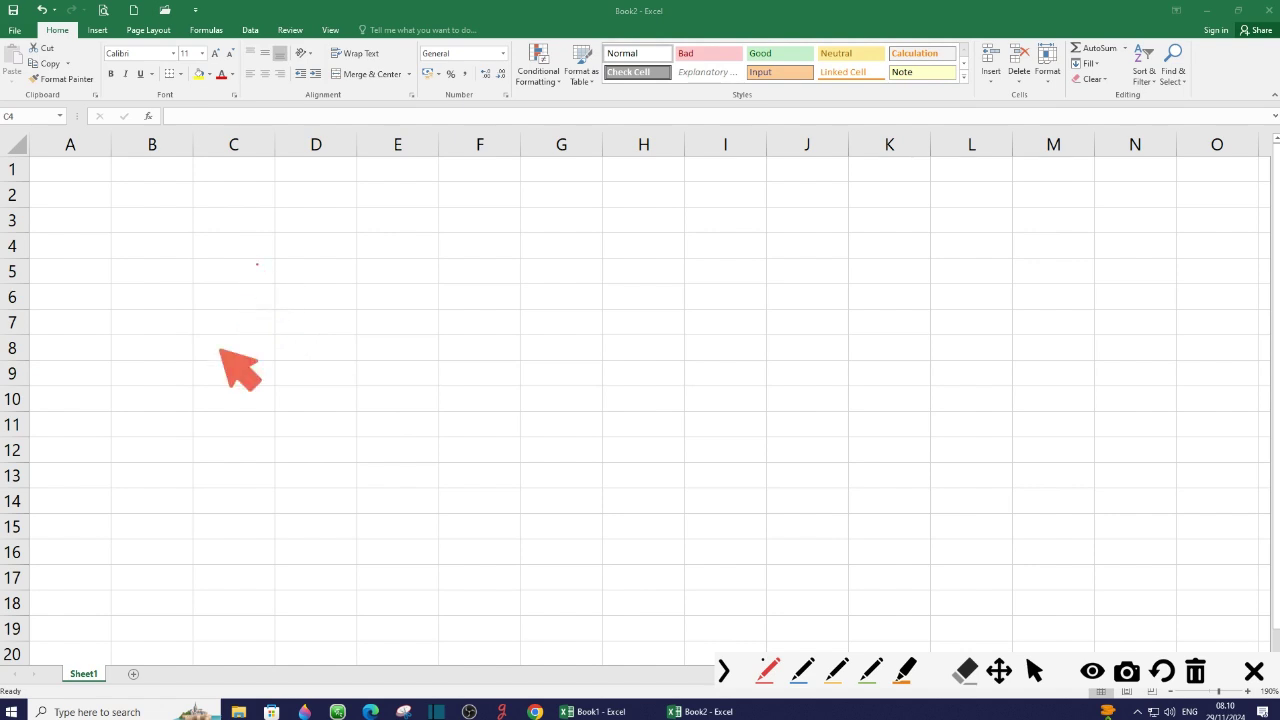
pyautogui.moveTo(100, 626)
pyautogui.mouseDown()
pyautogui.moveTo(92, 647)
pyautogui.moveTo(110, 641)
pyautogui.mouseUp()
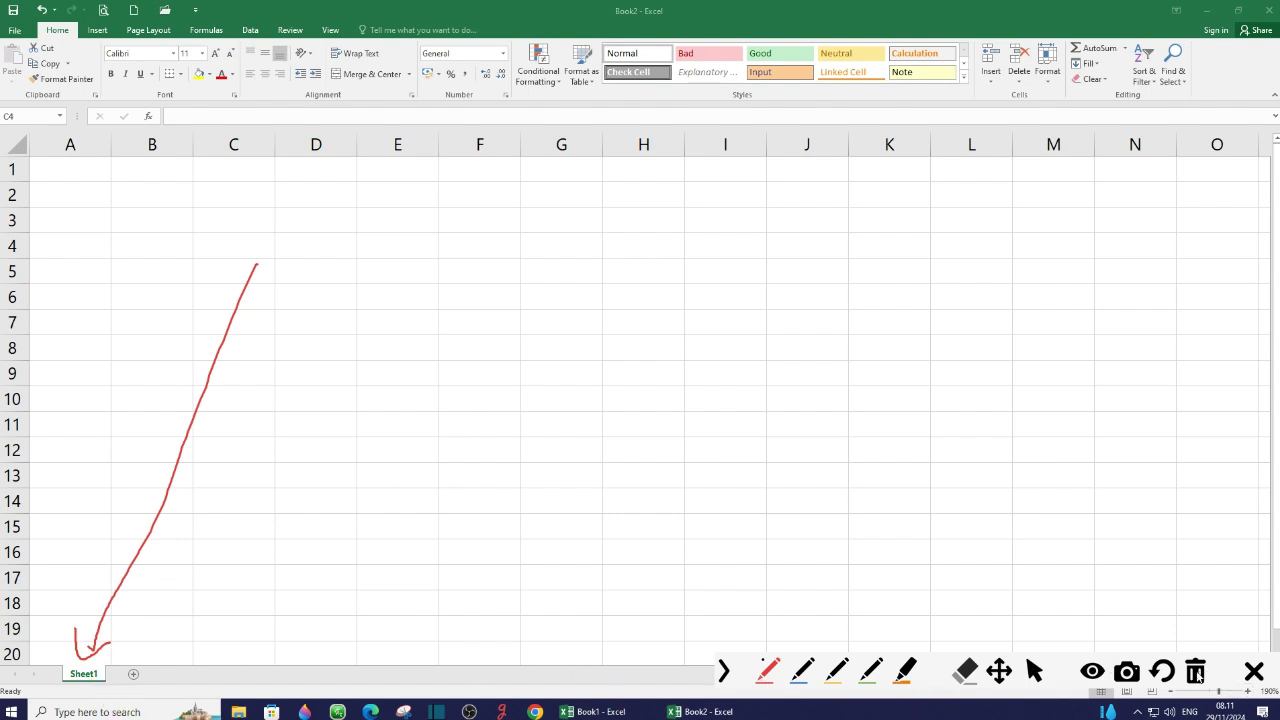
pyautogui.click(1196, 674)
pyautogui.click(1035, 672)
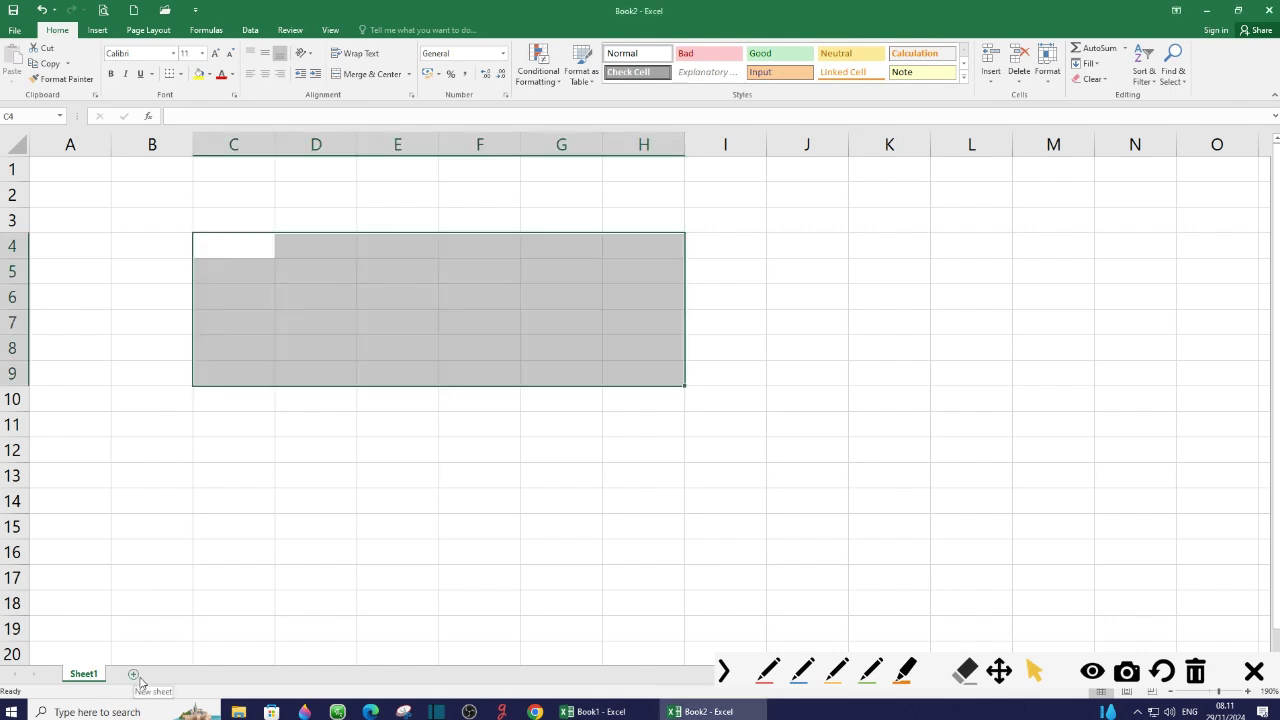
# Step: Add Sheet2, Sheet3, Sheet4 and Sheet5 with the New sheet button, briefly revisiting Sheet1
pyautogui.click(139, 681)
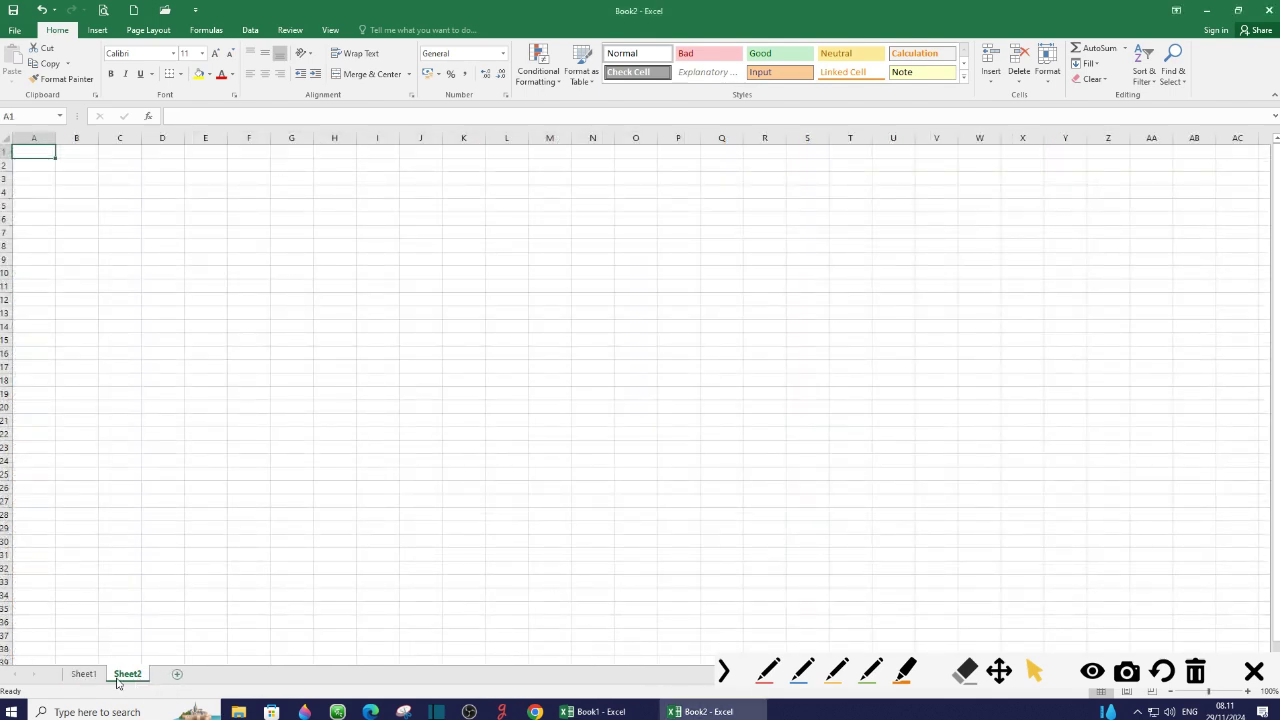
pyautogui.click(88, 680)
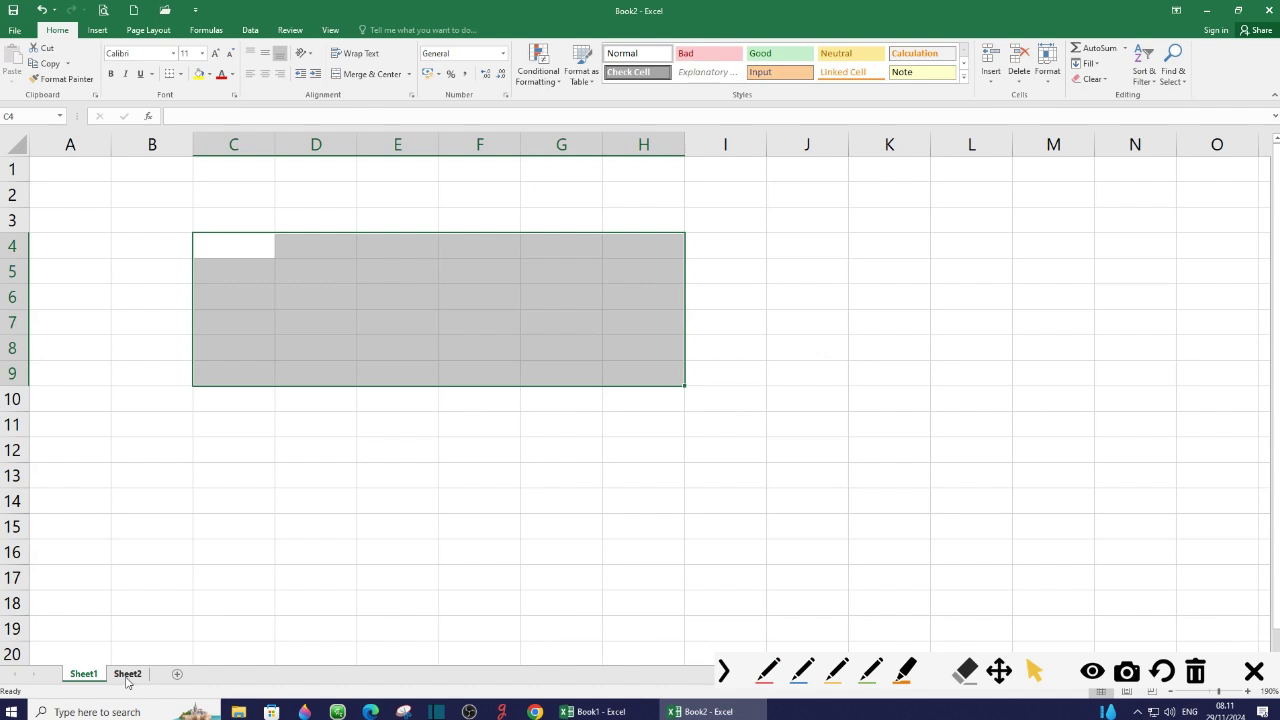
pyautogui.click(127, 676)
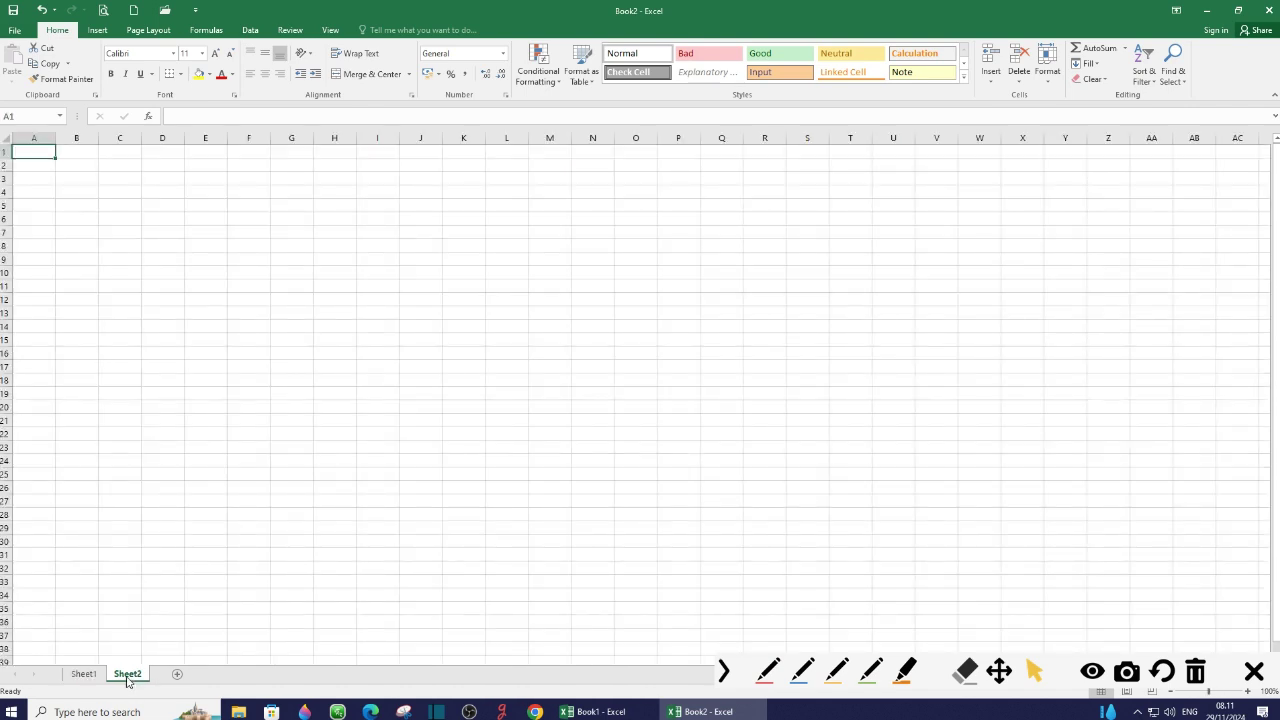
pyautogui.click(178, 676)
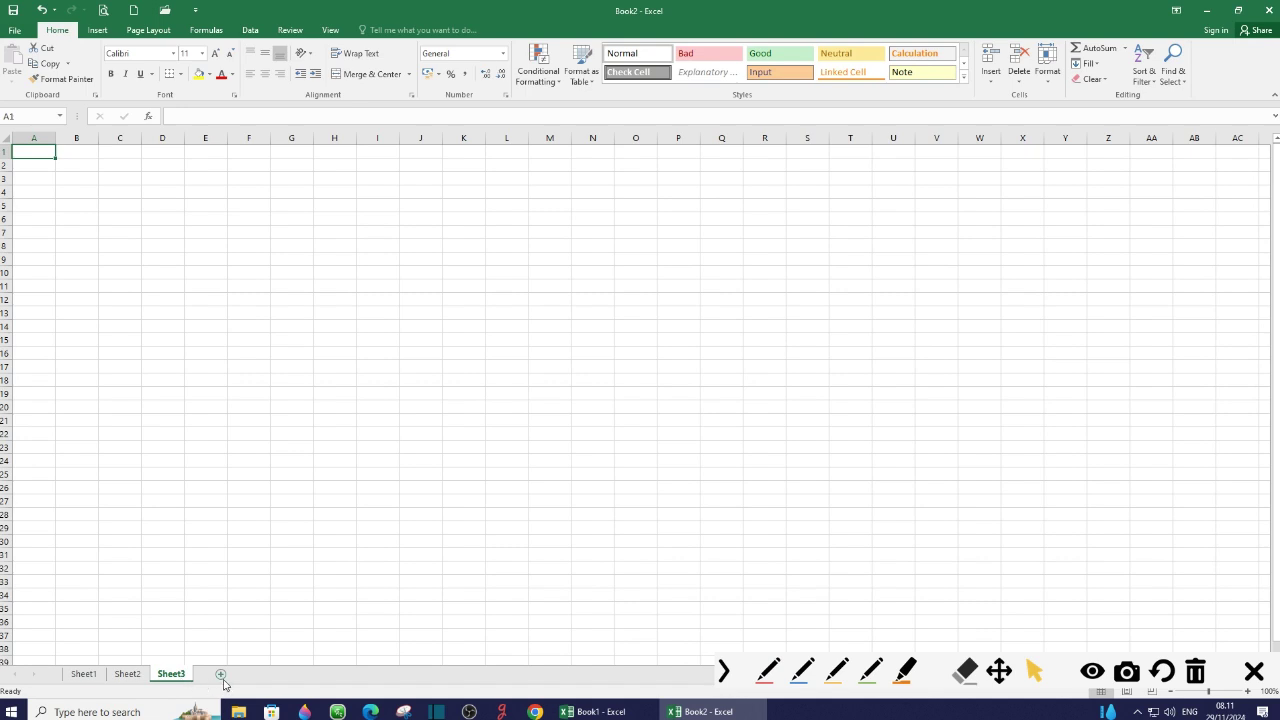
pyautogui.click(223, 679)
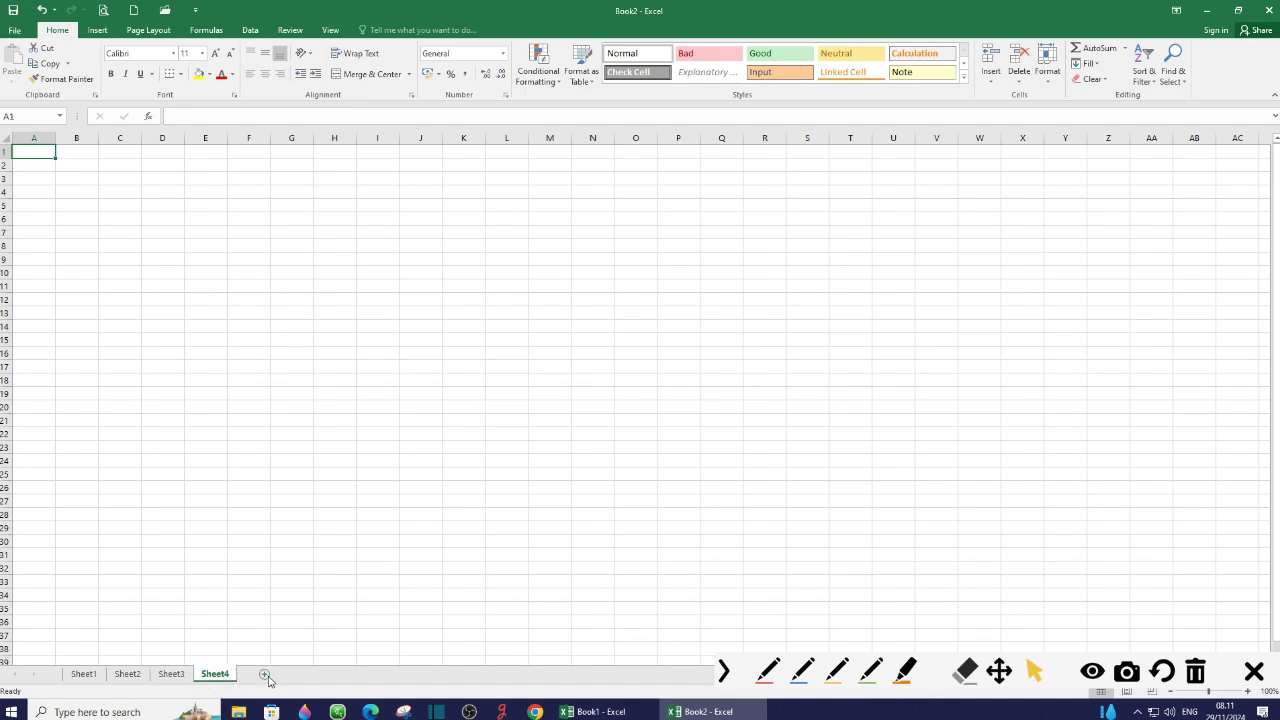
pyautogui.click(266, 676)
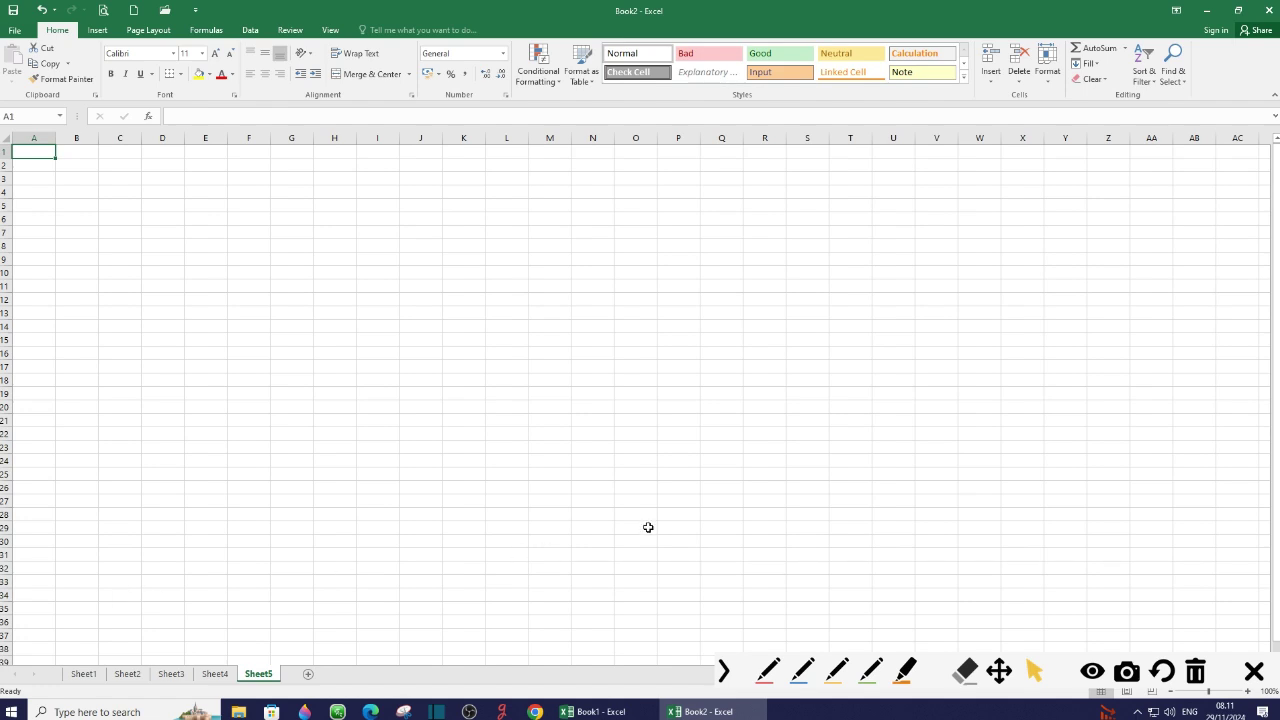
pyautogui.click(767, 680)
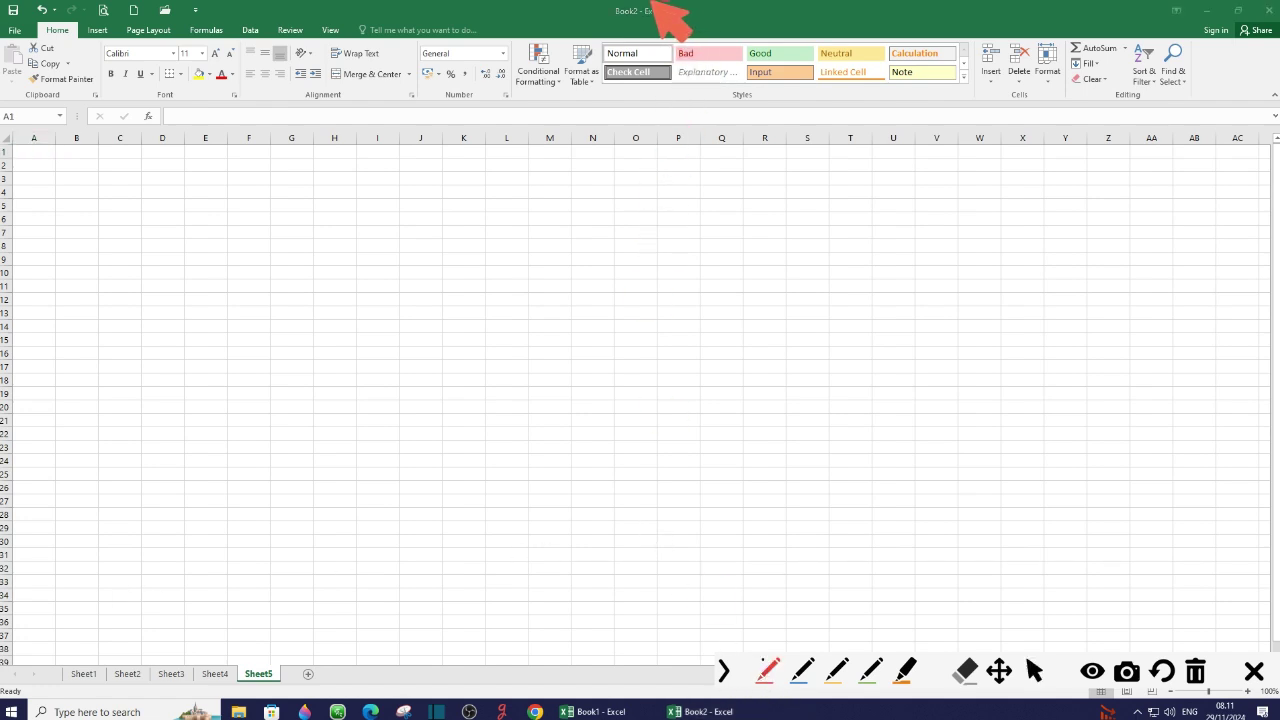
pyautogui.moveTo(655, 2); pyautogui.dragTo(678, 18)
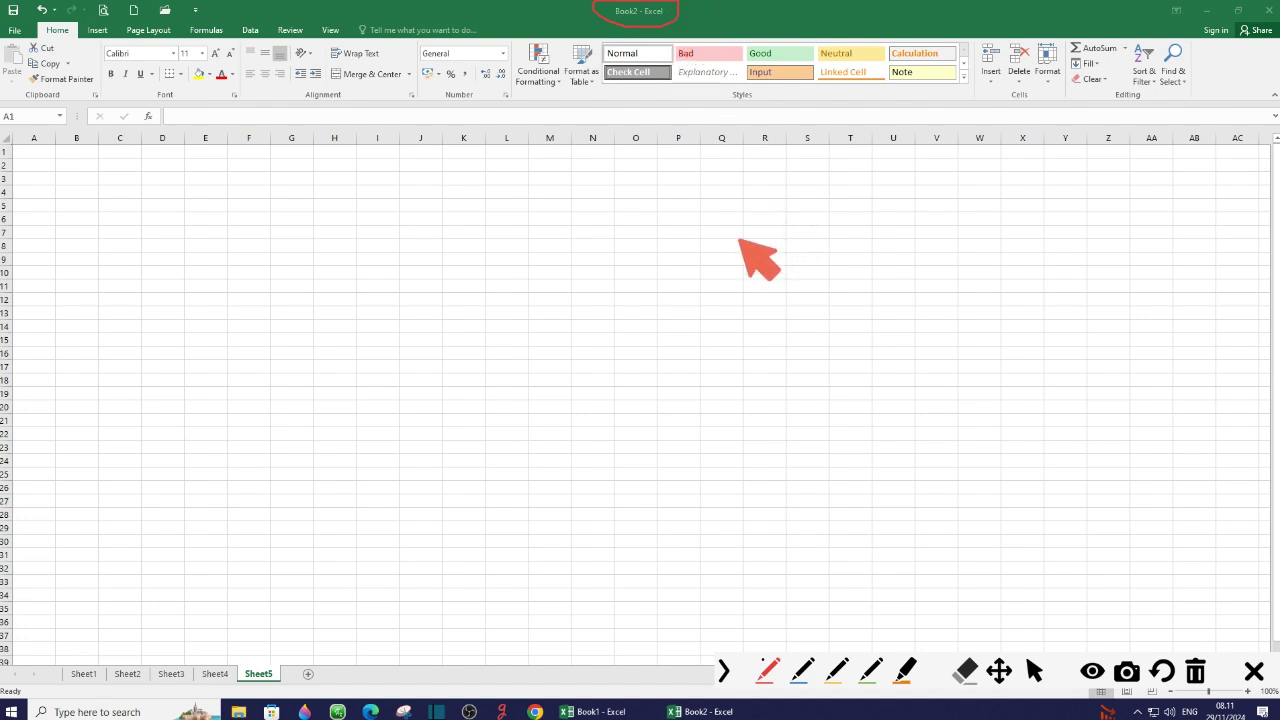
pyautogui.moveTo(614, 12); pyautogui.dragTo(288, 505)
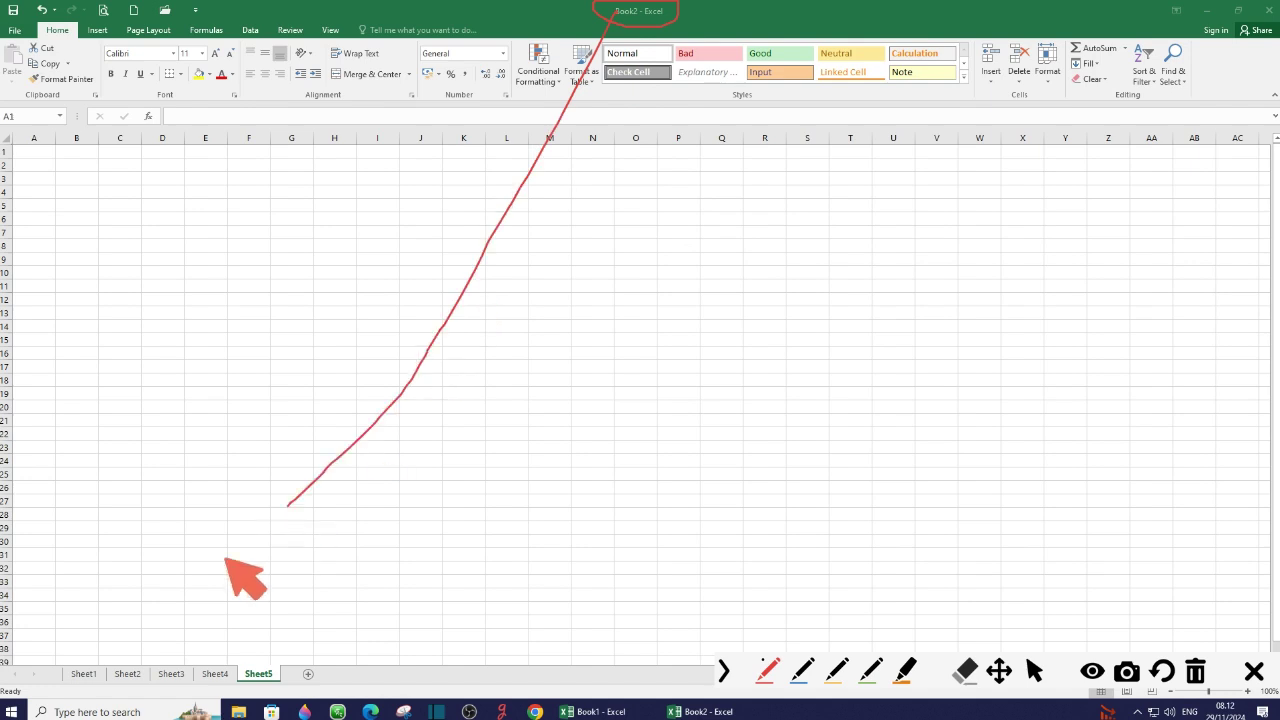
pyautogui.moveTo(225, 558); pyautogui.dragTo(72, 652)
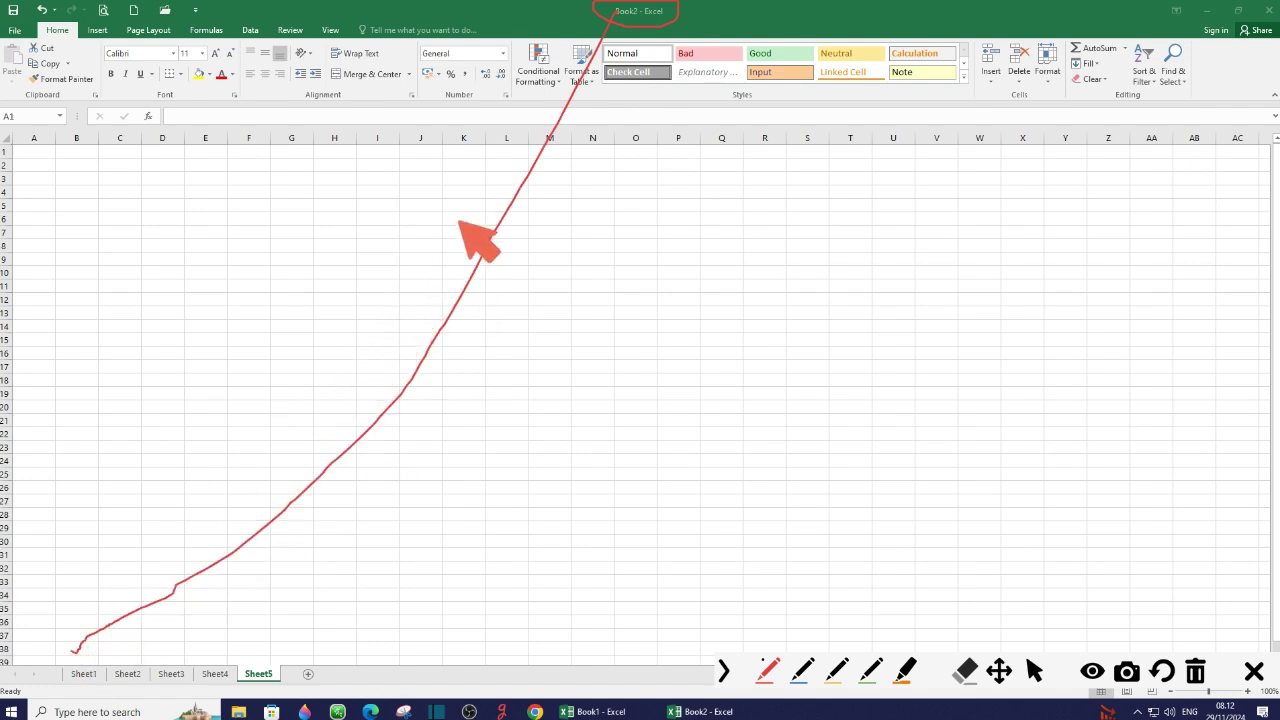
pyautogui.moveTo(636, 14); pyautogui.dragTo(130, 655)
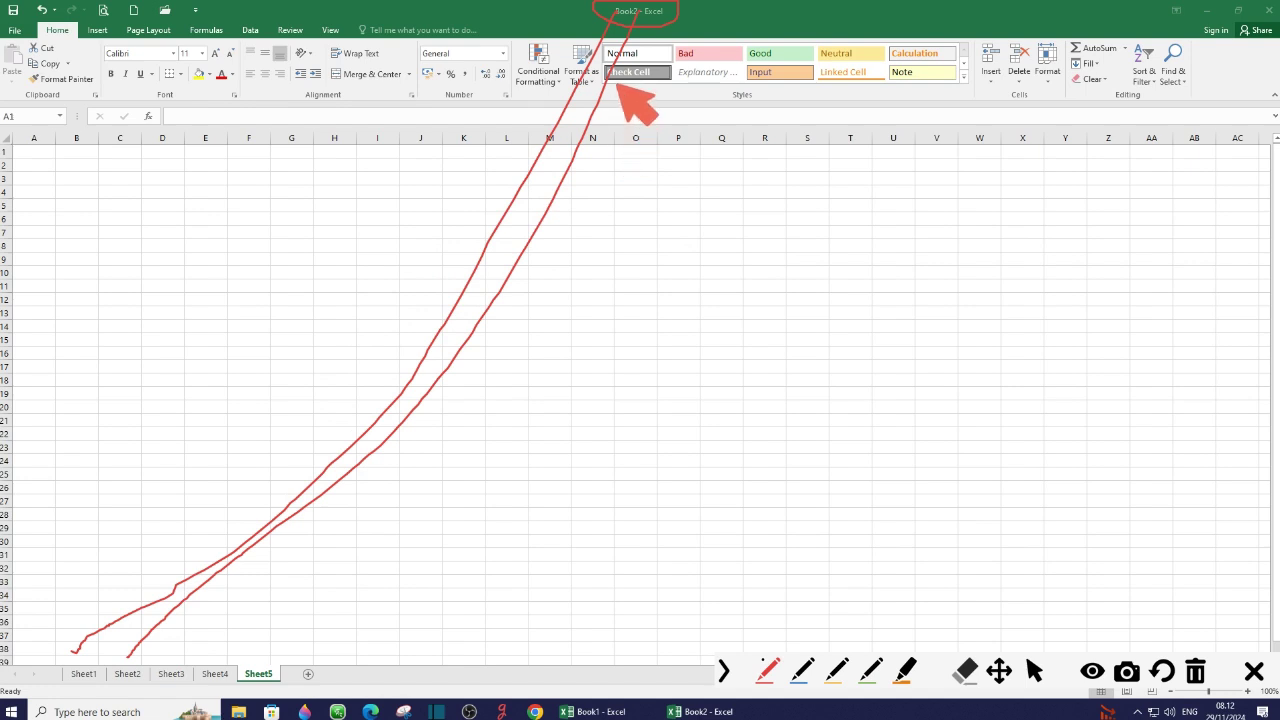
pyautogui.moveTo(632, 14); pyautogui.dragTo(166, 658)
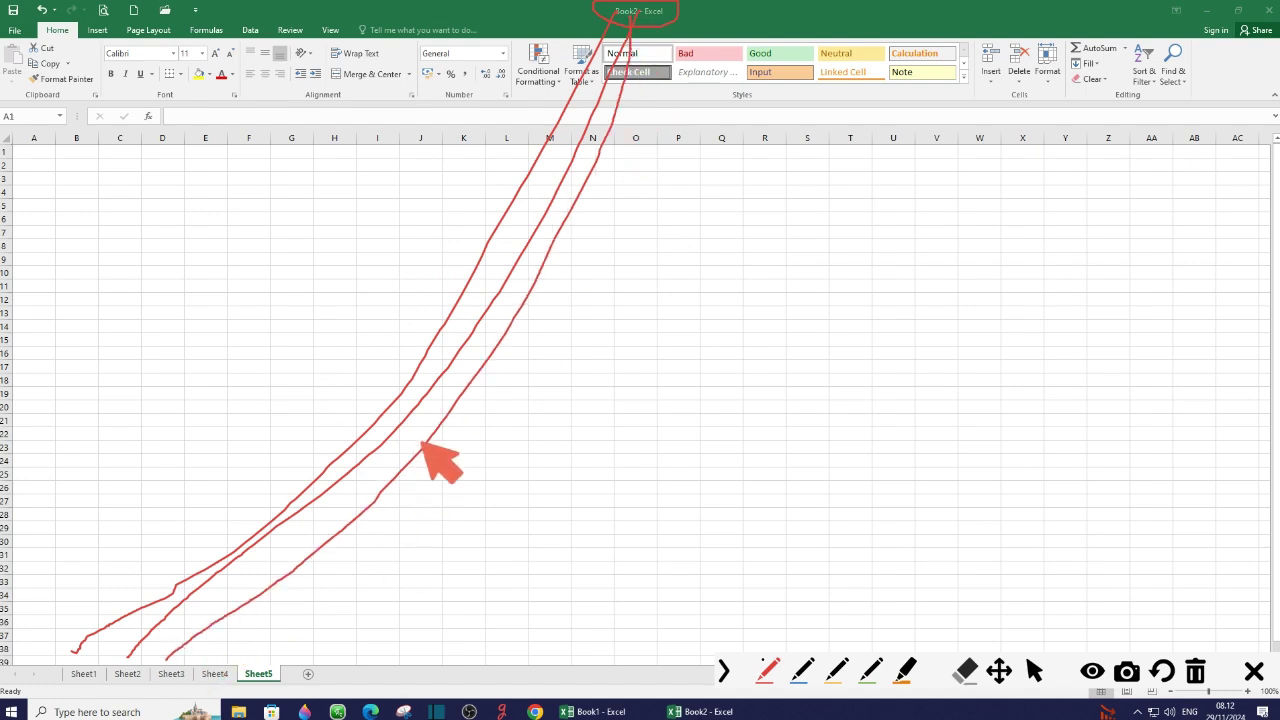
pyautogui.moveTo(634, 16)
pyautogui.mouseDown()
pyautogui.moveTo(294, 578)
pyautogui.moveTo(203, 658)
pyautogui.mouseUp()
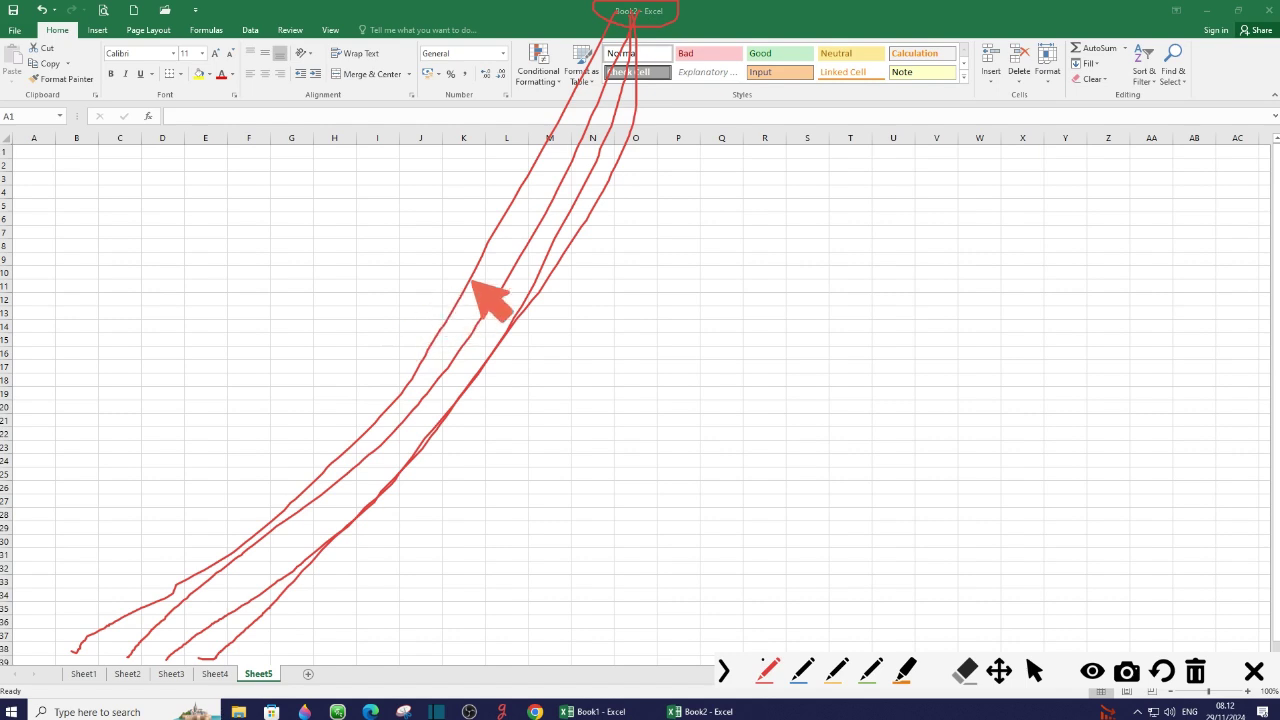
pyautogui.moveTo(646, 22); pyautogui.dragTo(257, 655)
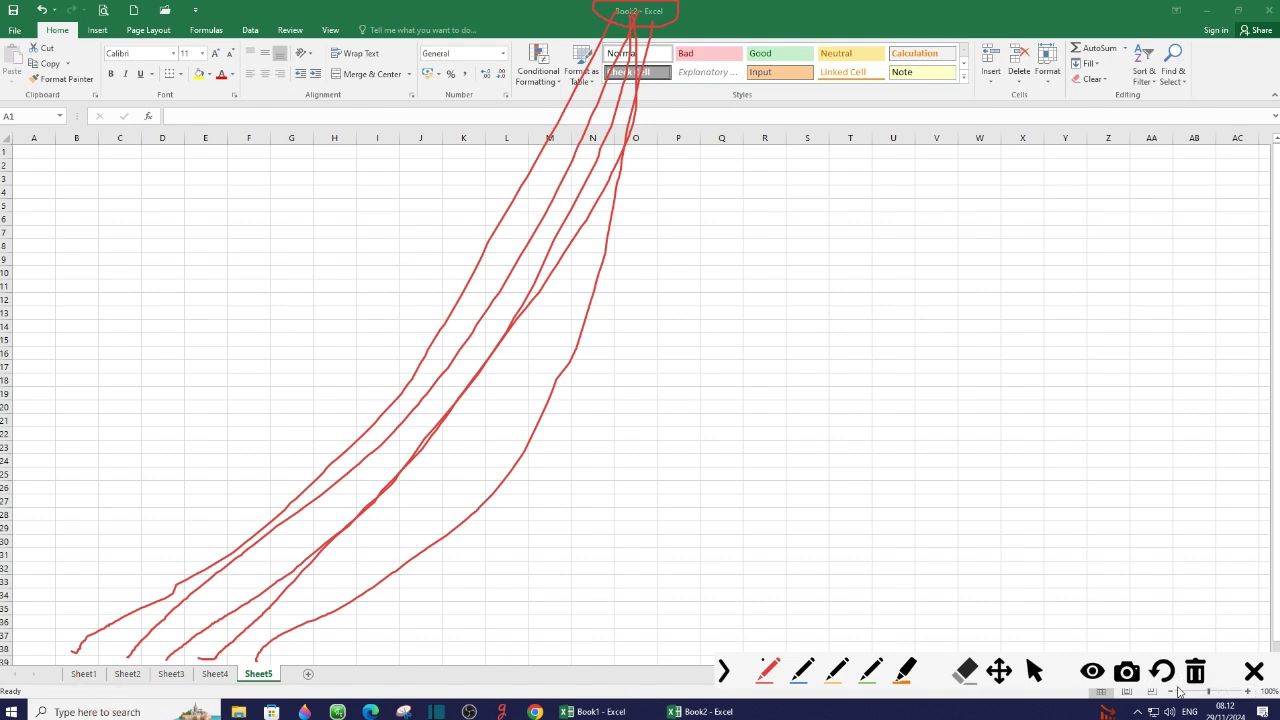
pyautogui.click(1199, 677)
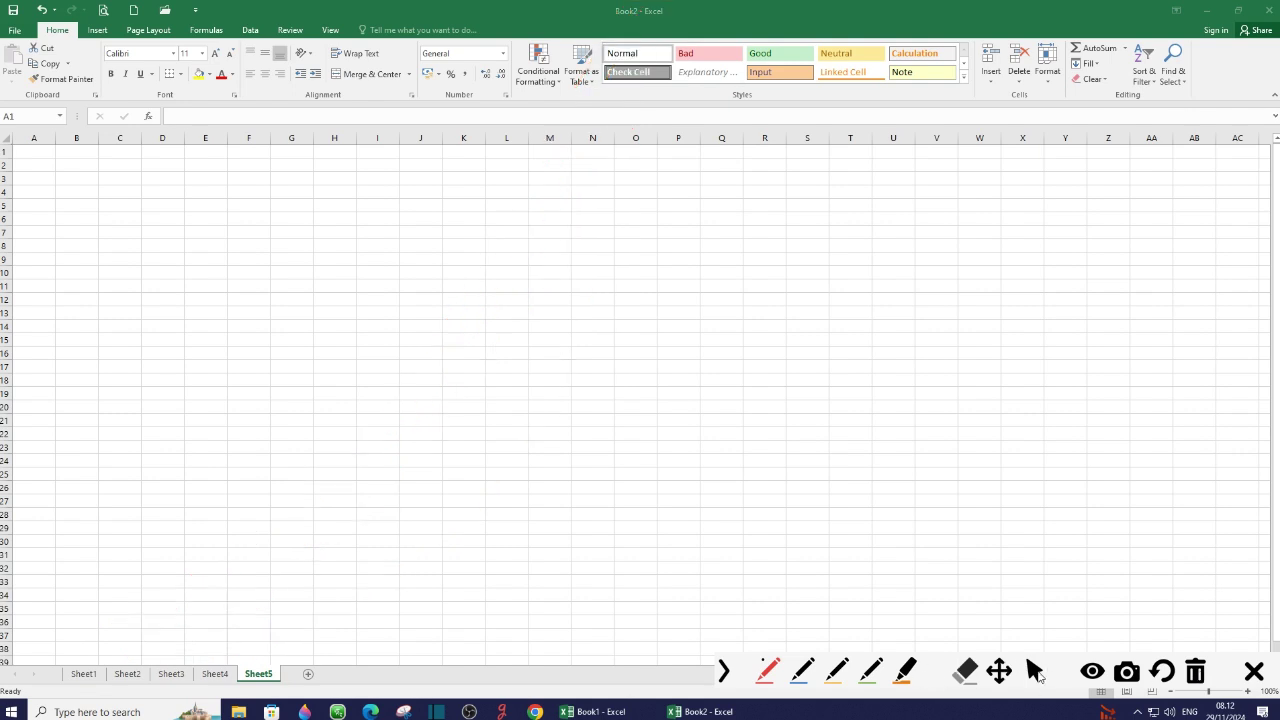
# Step: Type 'daftar pelajaran kelas xxxxx' into Sheet1 cell A1, then move to Sheet2
pyautogui.click(1036, 672)
pyautogui.click(90, 675)
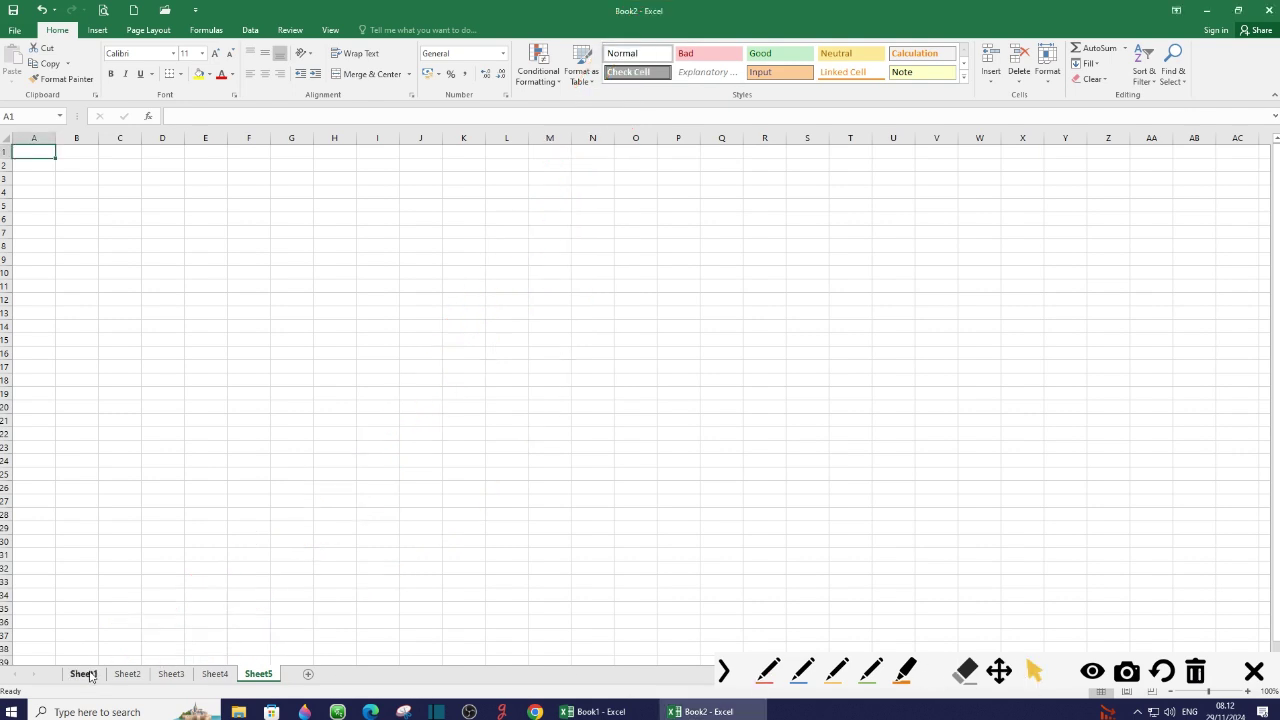
pyautogui.click(86, 677)
pyautogui.click(357, 502)
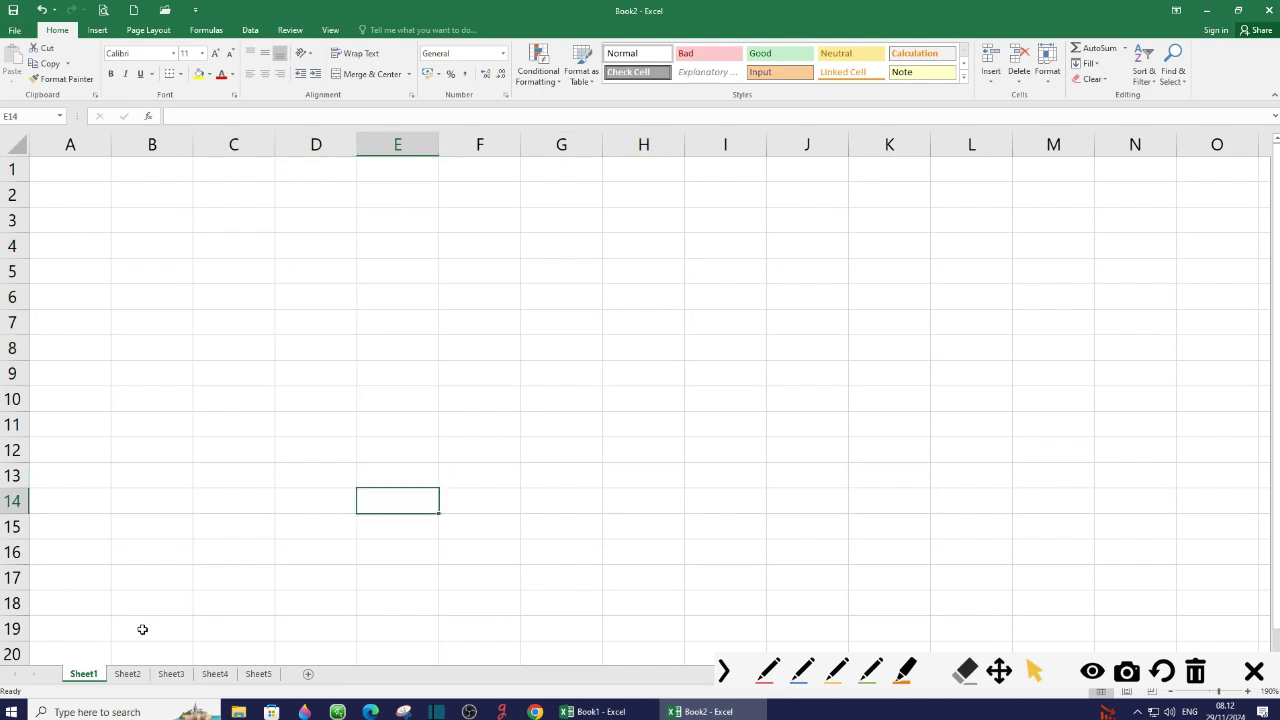
pyautogui.click(64, 173)
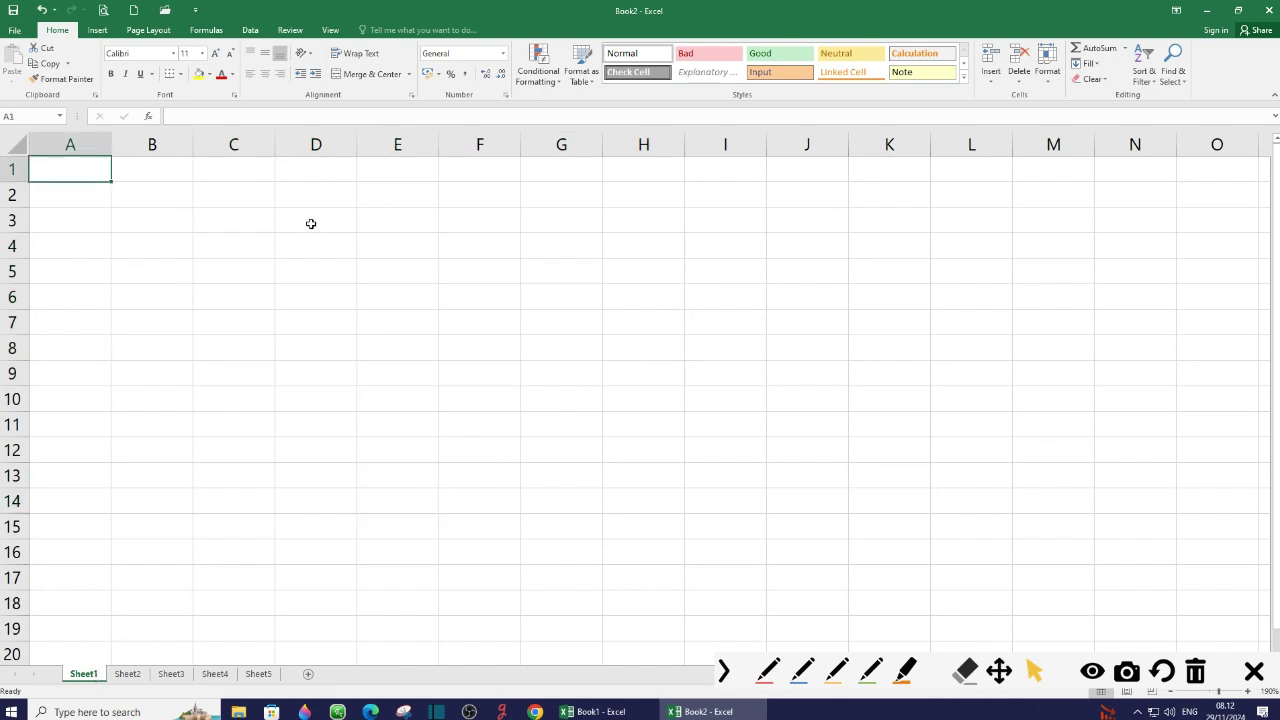
pyautogui.write('daf')
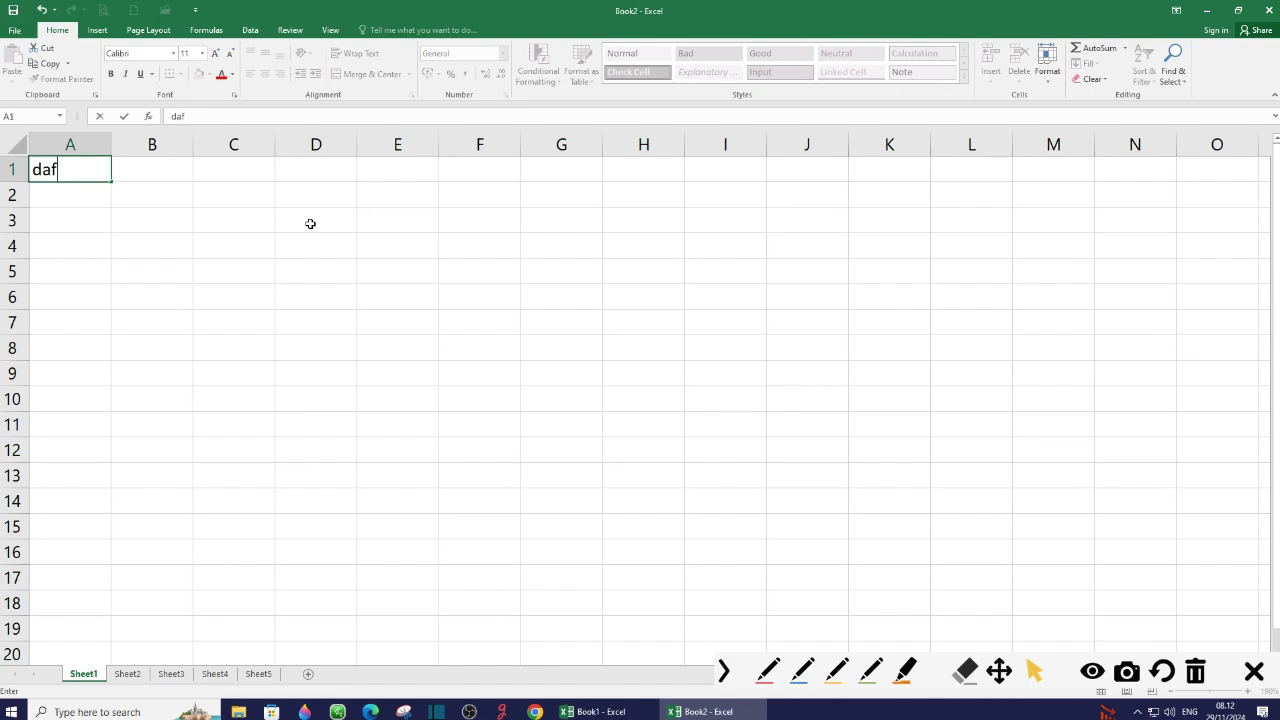
pyautogui.write('tar pel')
pyautogui.write('aj')
pyautogui.write('aran')
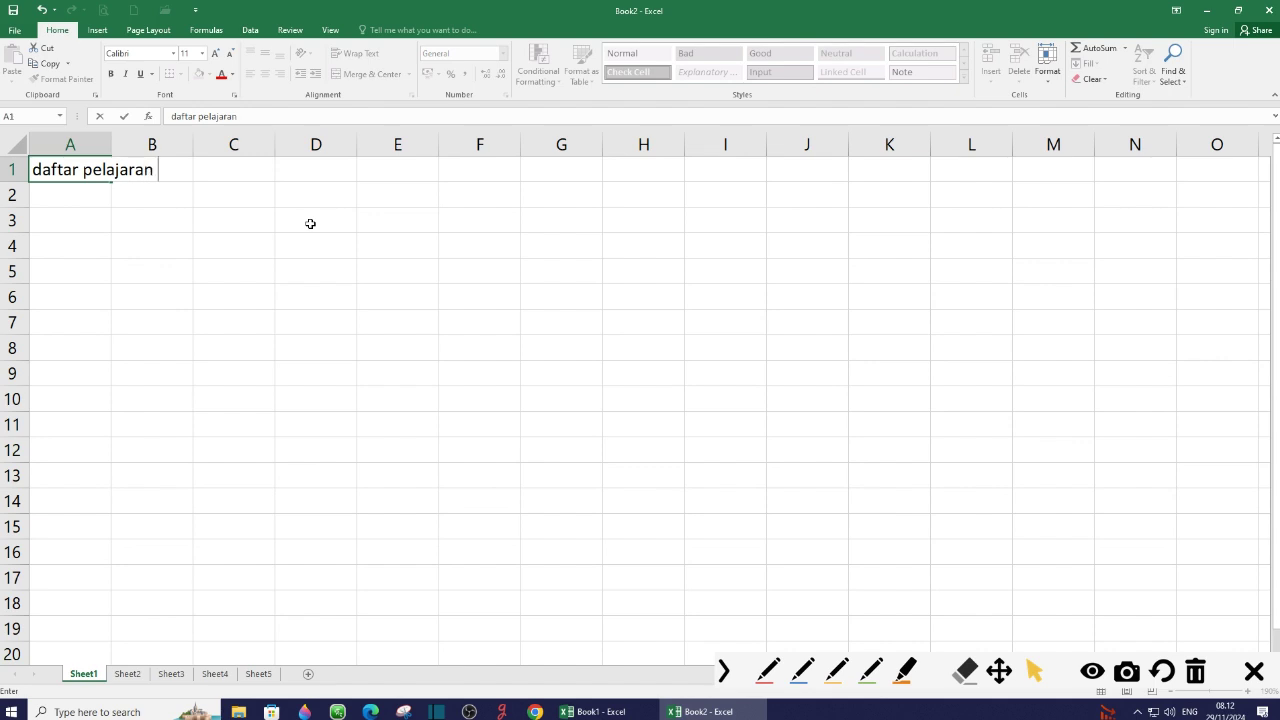
pyautogui.write(' kelas ')
pyautogui.write('xxxxx')
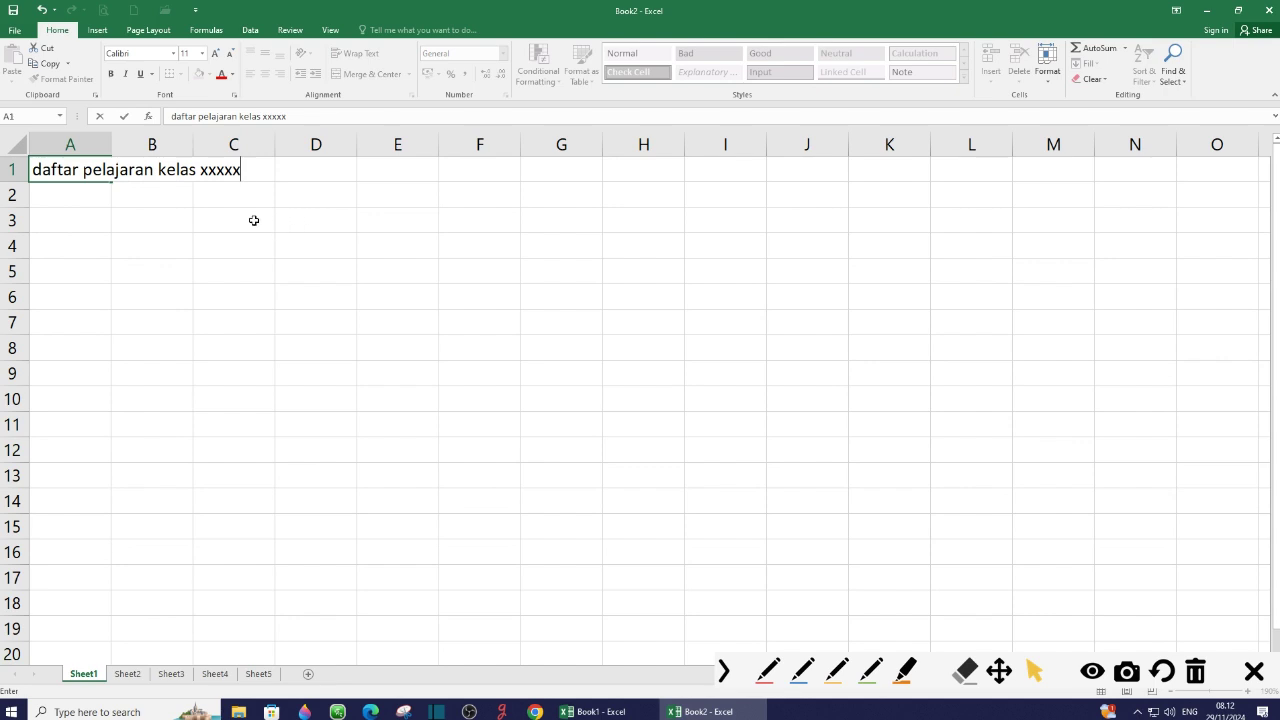
pyautogui.click(130, 674)
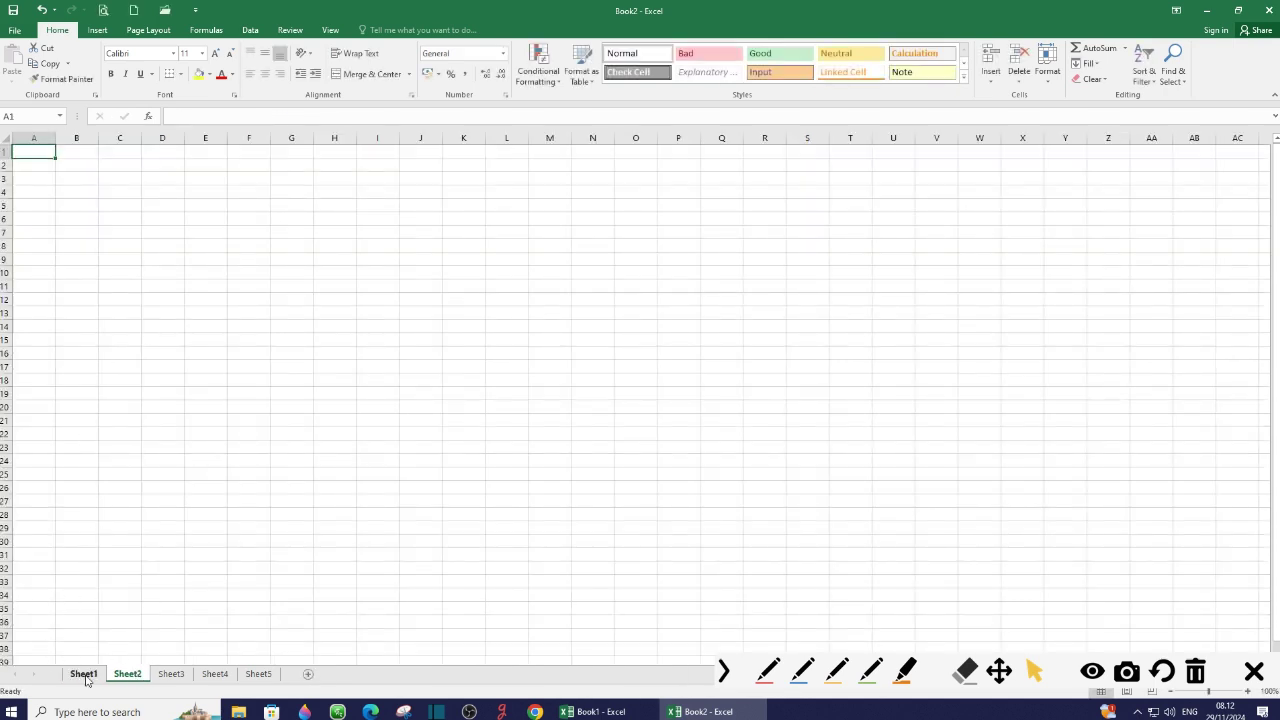
# Step: Enter 'DAFTAR PIKET KELAS XXXXXX' in Sheet2 cell A1, then return to Sheet1
pyautogui.click(84, 675)
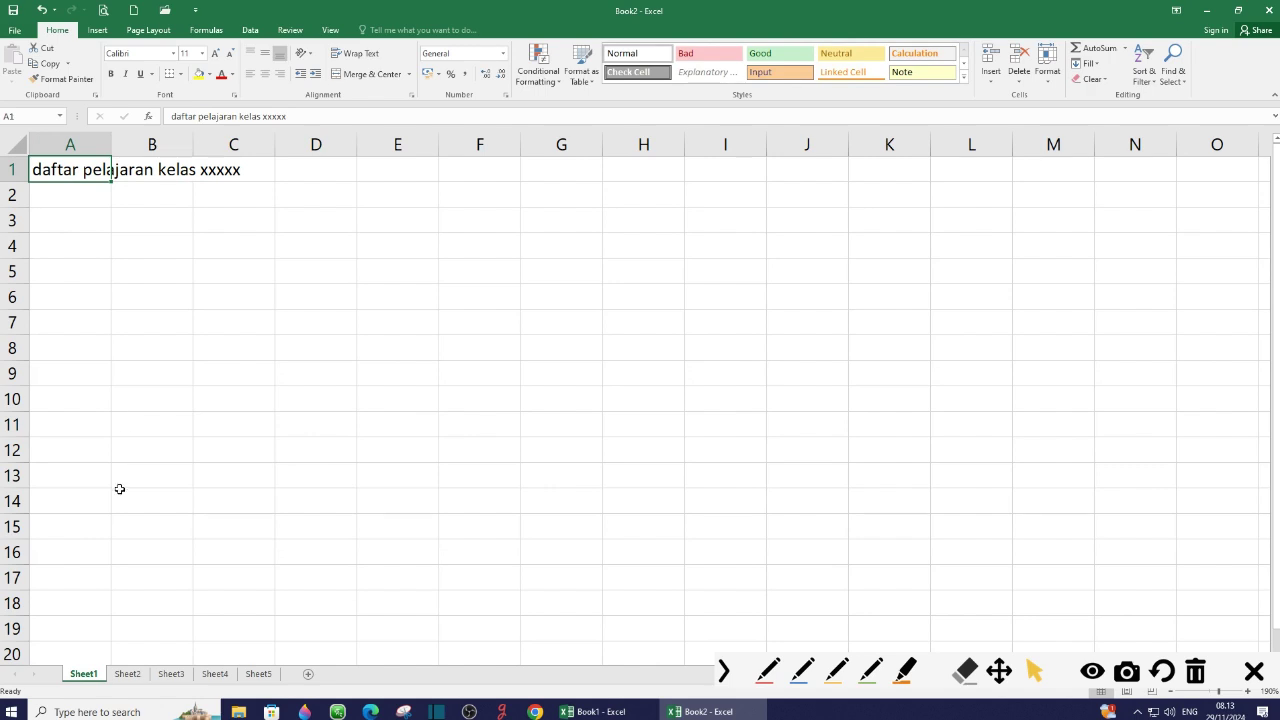
pyautogui.click(128, 675)
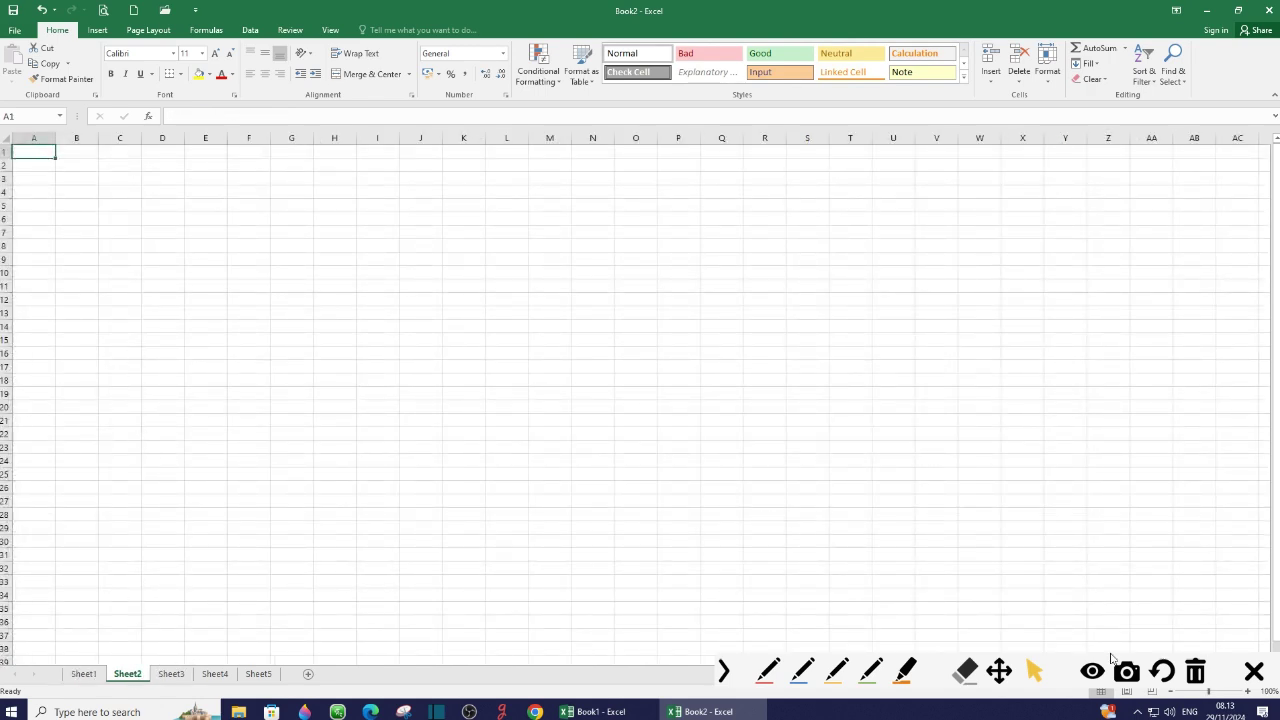
pyautogui.write('DAFTAR PIKET KELA')
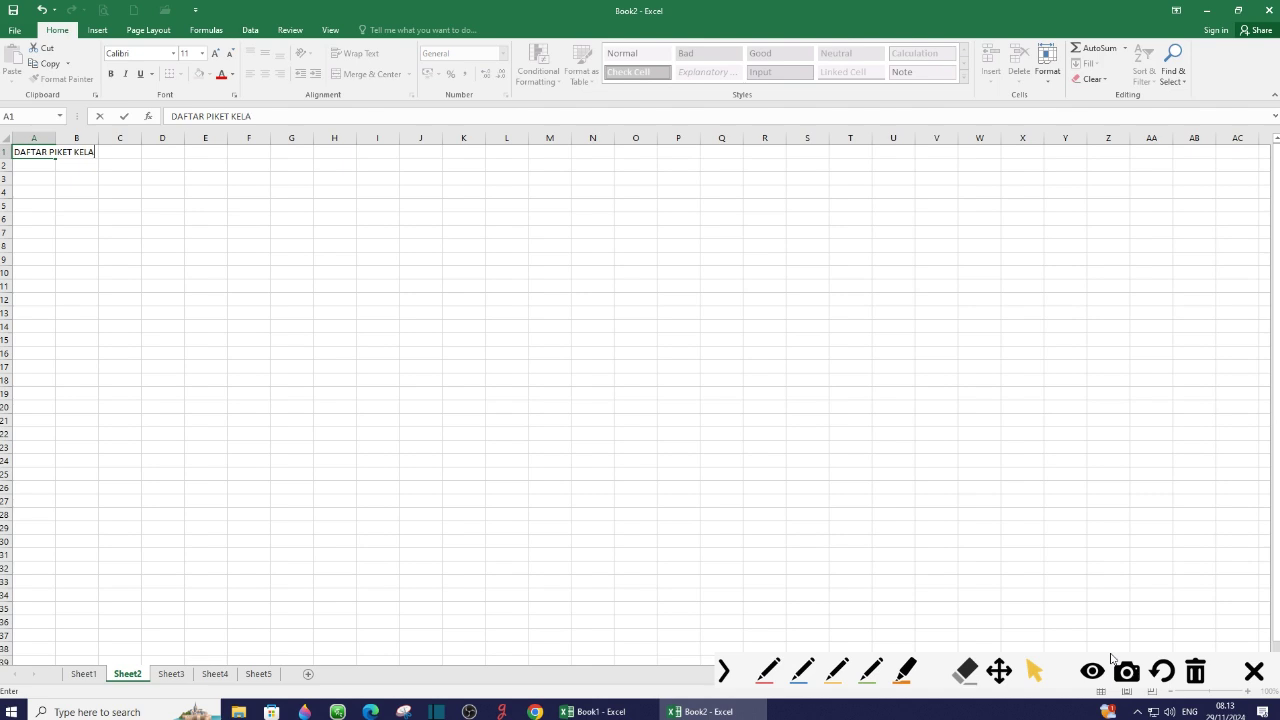
pyautogui.write('XXXXXX')
pyautogui.click(83, 674)
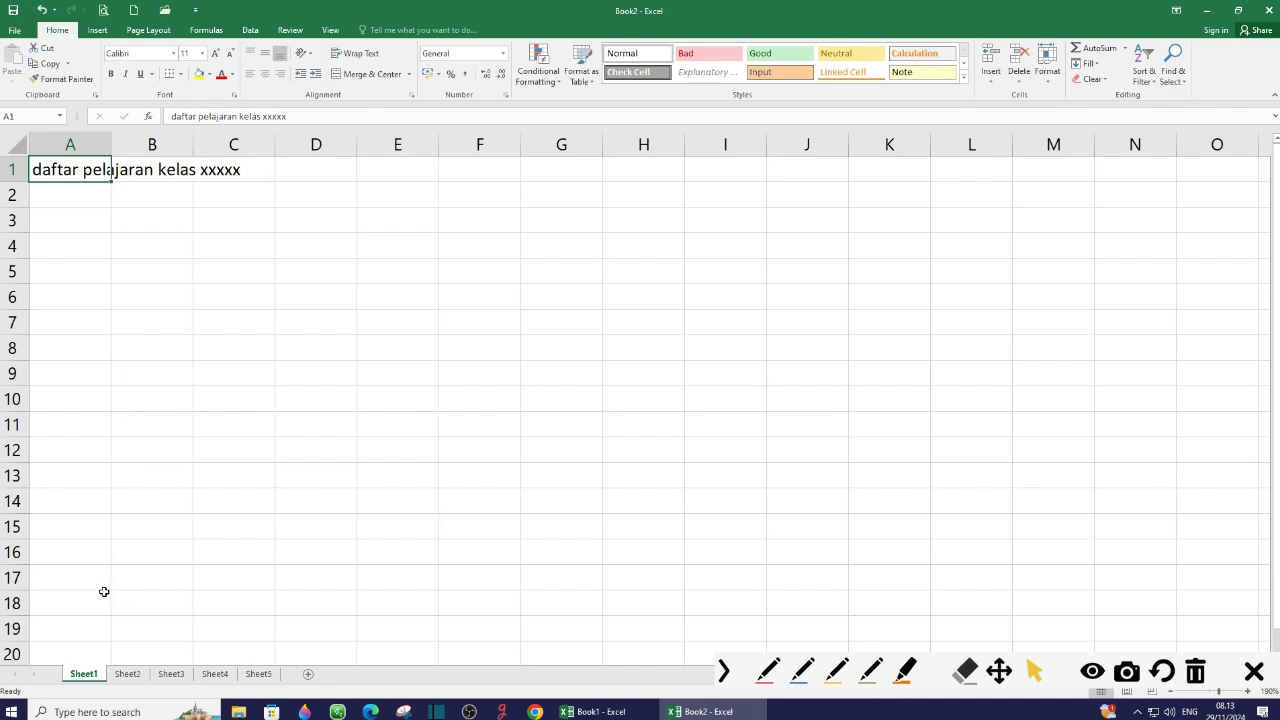
pyautogui.click(134, 677)
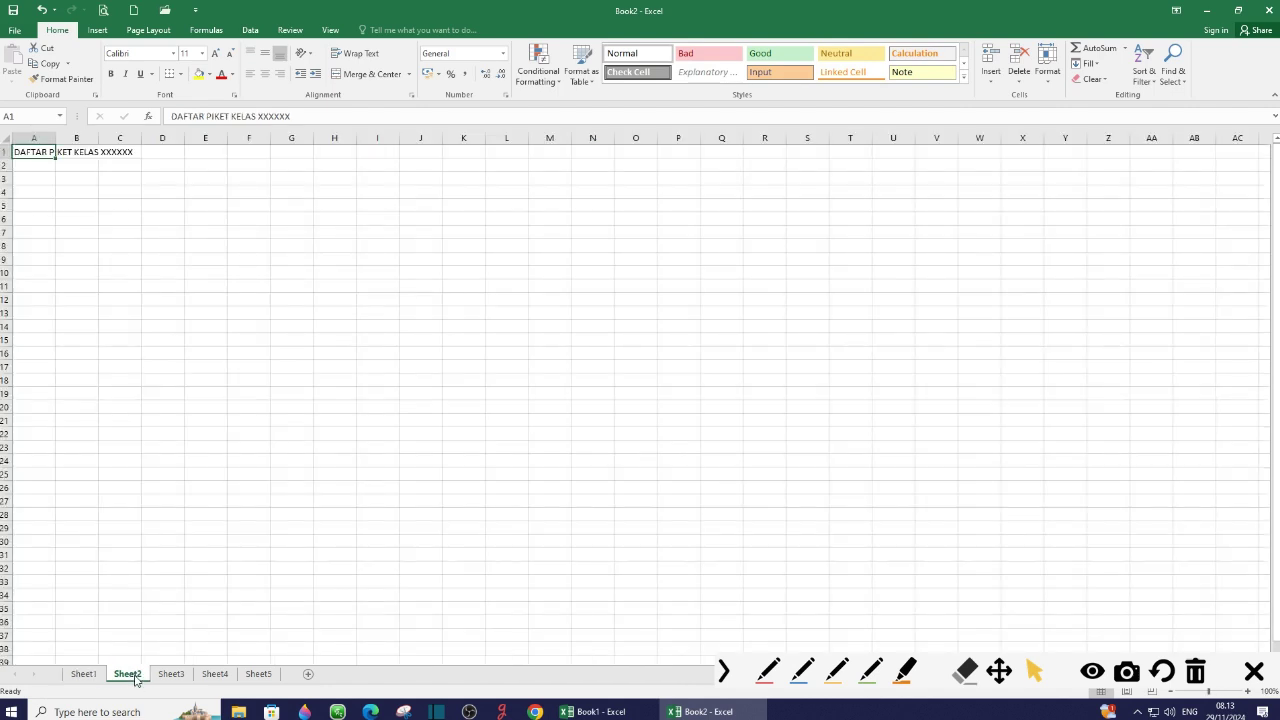
pyautogui.click(84, 676)
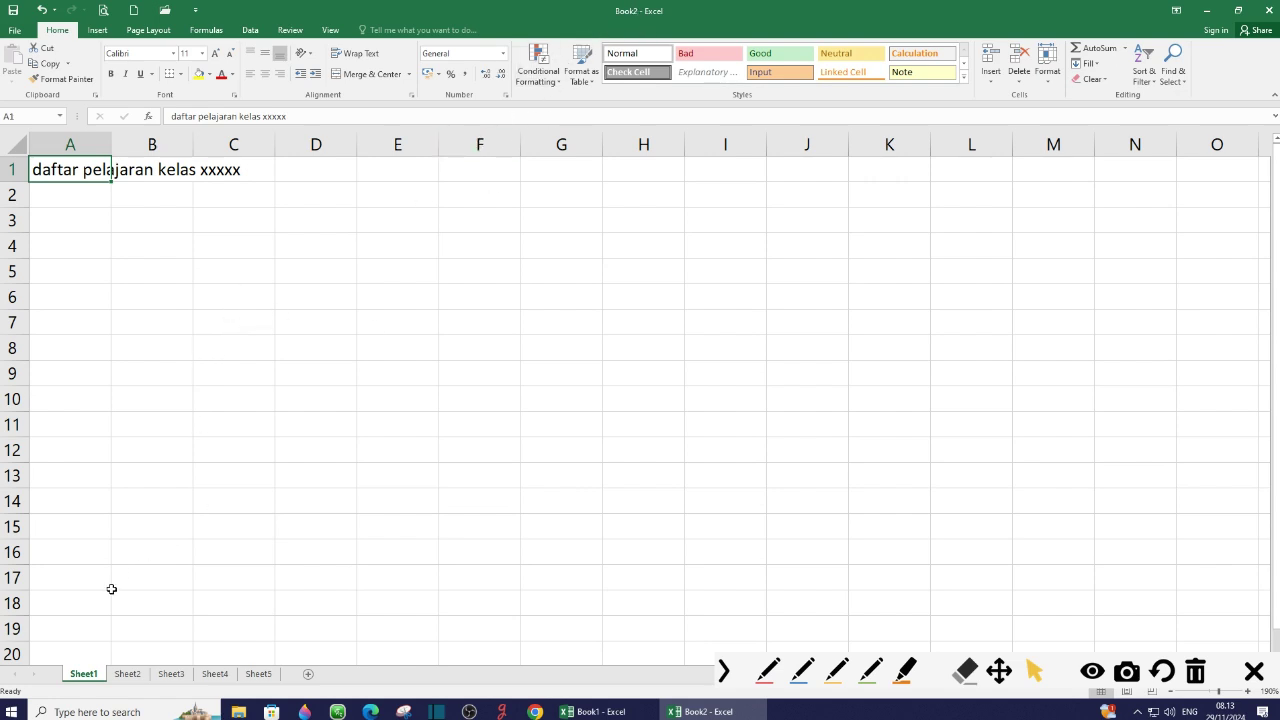
pyautogui.click(772, 672)
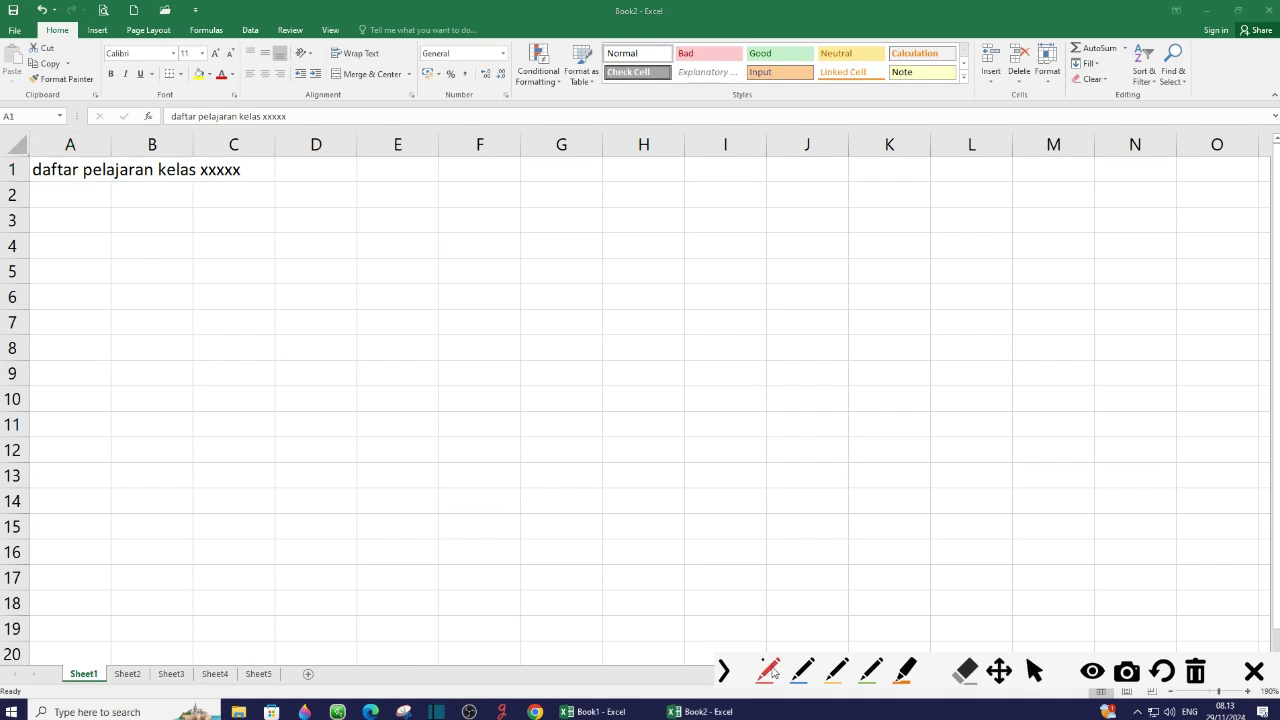
pyautogui.moveTo(440, 390); pyautogui.dragTo(606, 30)
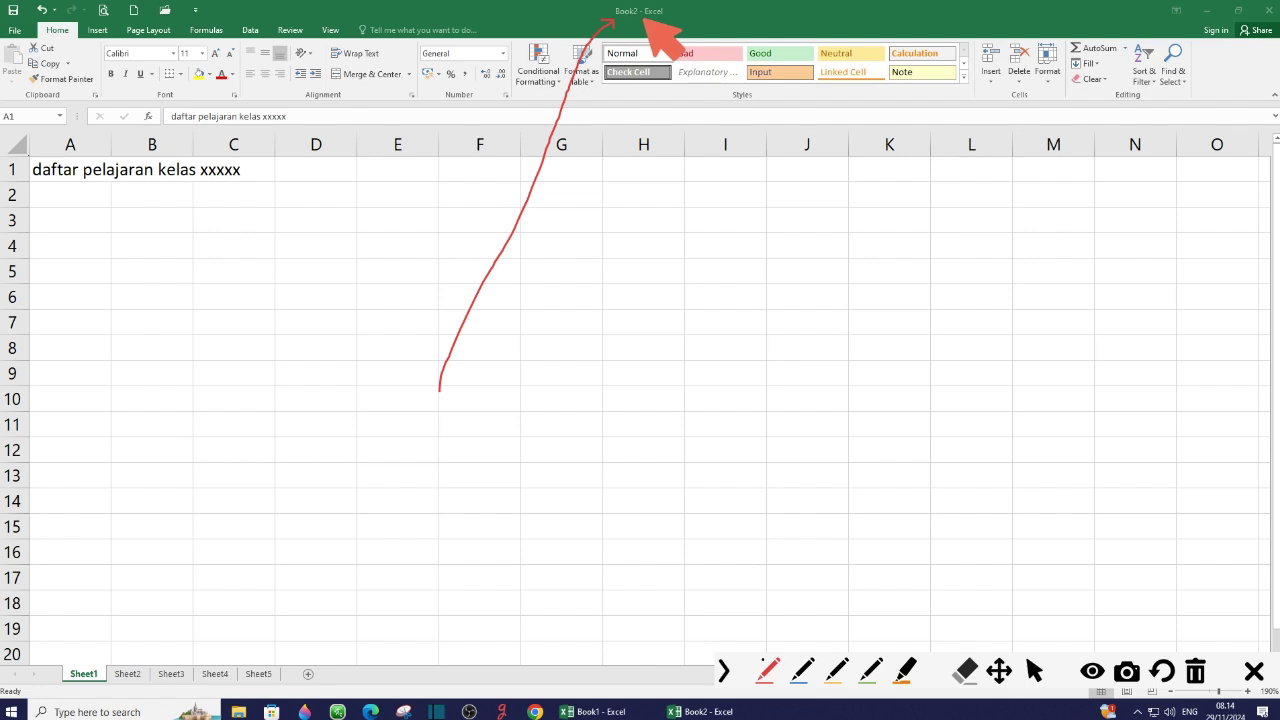
pyautogui.click(1034, 670)
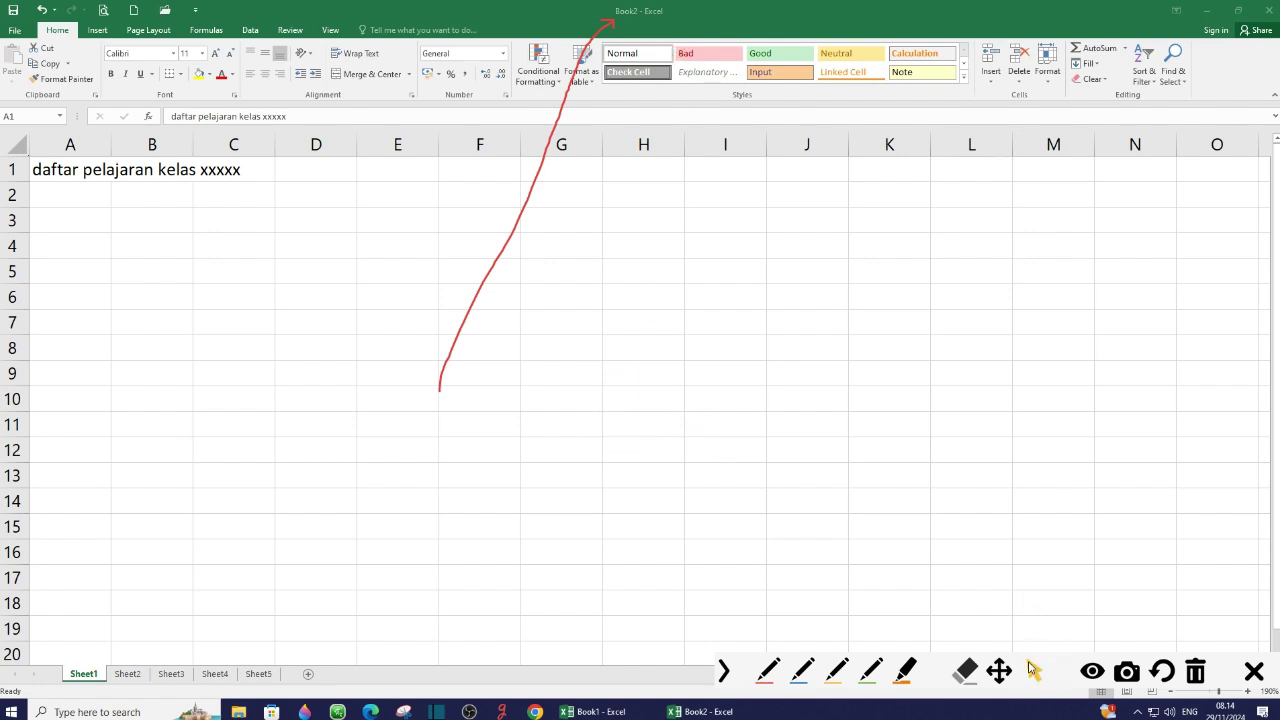
pyautogui.click(1197, 674)
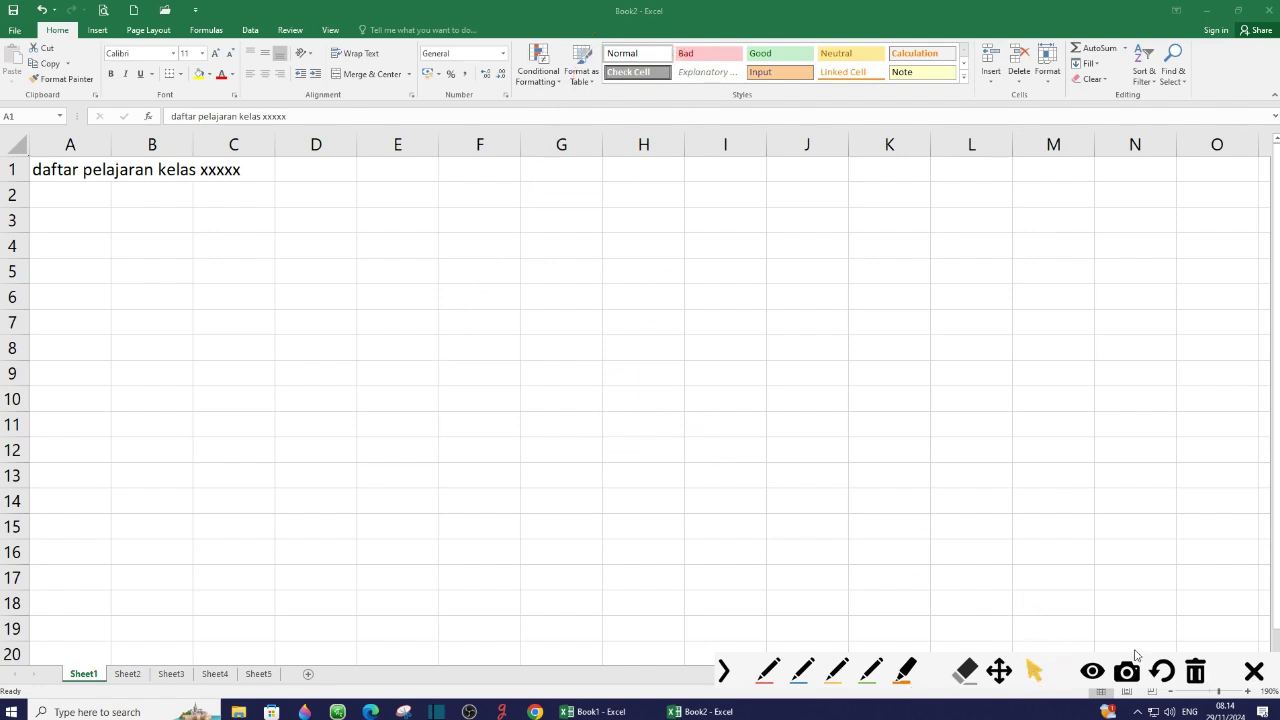
# Step: Save Book2 via File > Save, browsing to the Documents folder in Save As
pyautogui.click(19, 33)
pyautogui.click(19, 33)
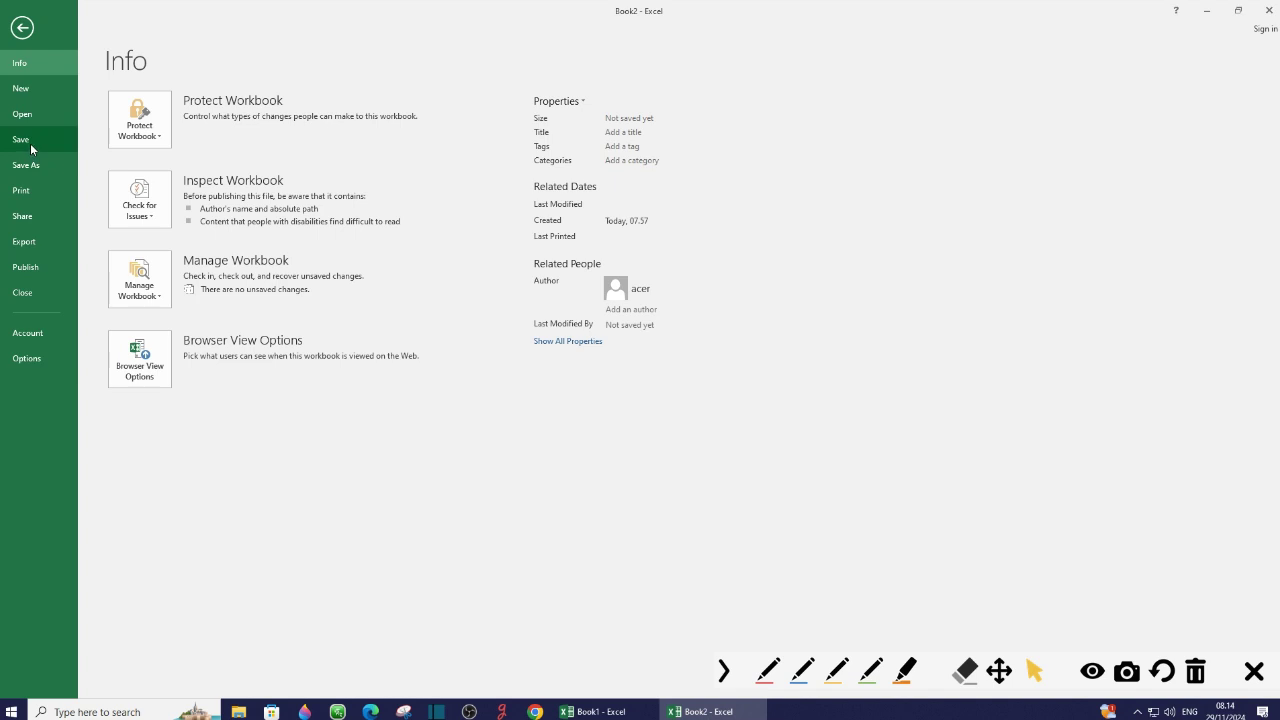
pyautogui.click(31, 148)
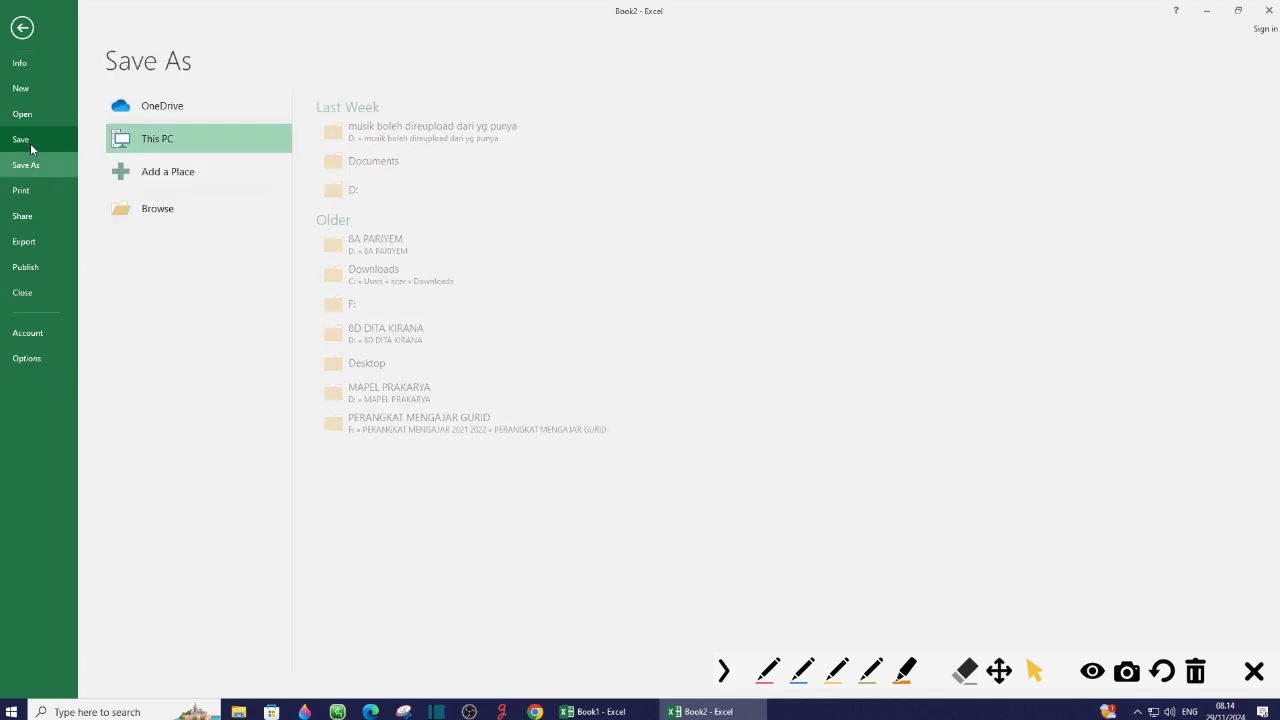
pyautogui.click(157, 217)
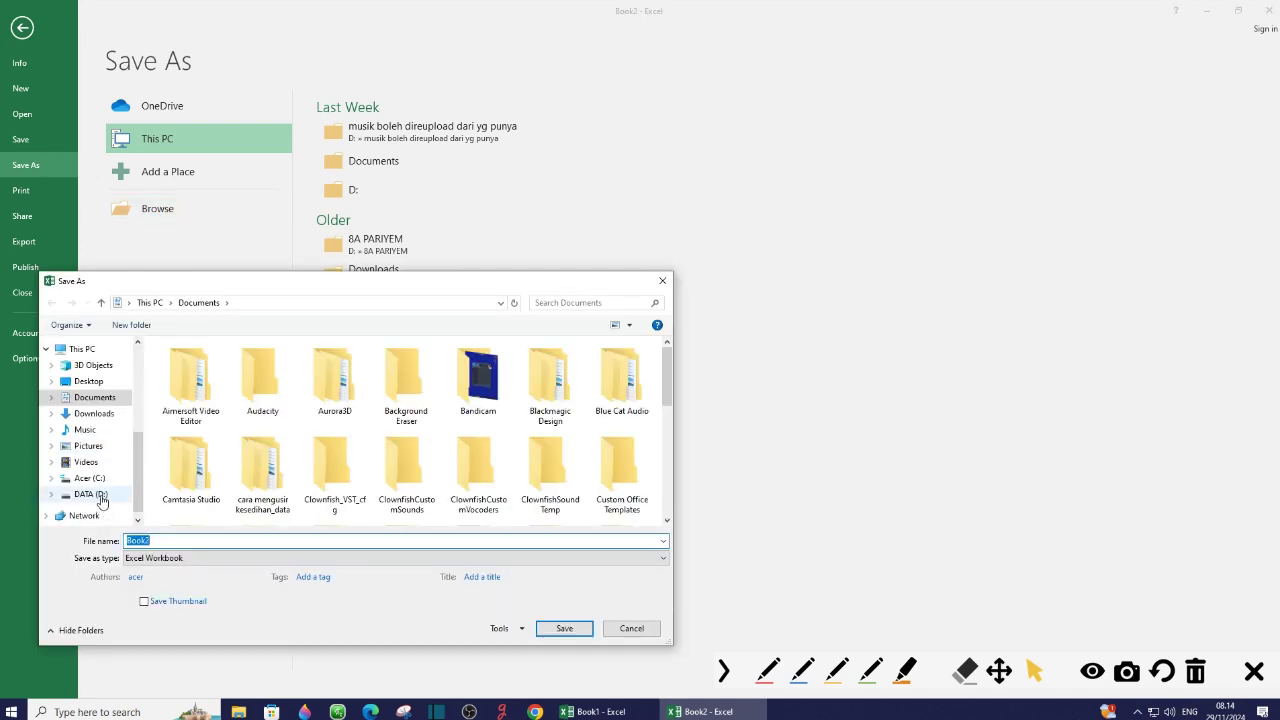
# Step: Save the workbook to the DATA (D:) drive under the file name 'LATIHAN 1'
pyautogui.click(104, 496)
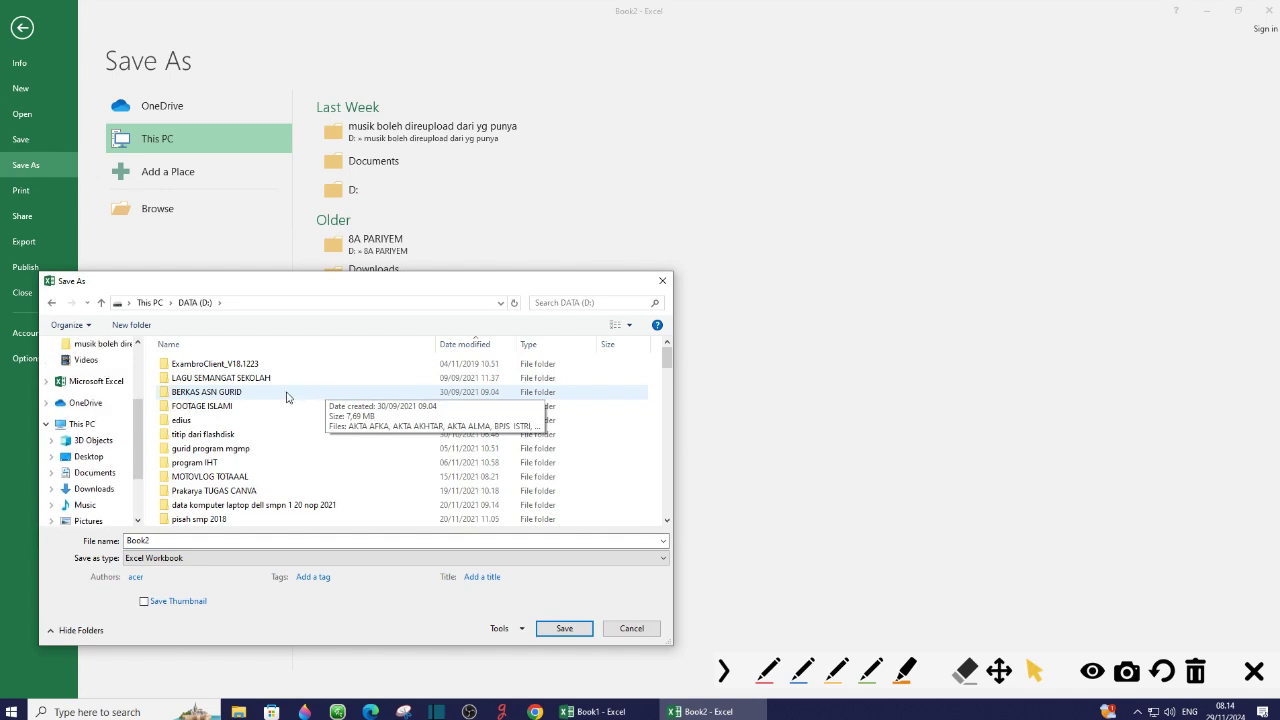
pyautogui.doubleClick(130, 541)
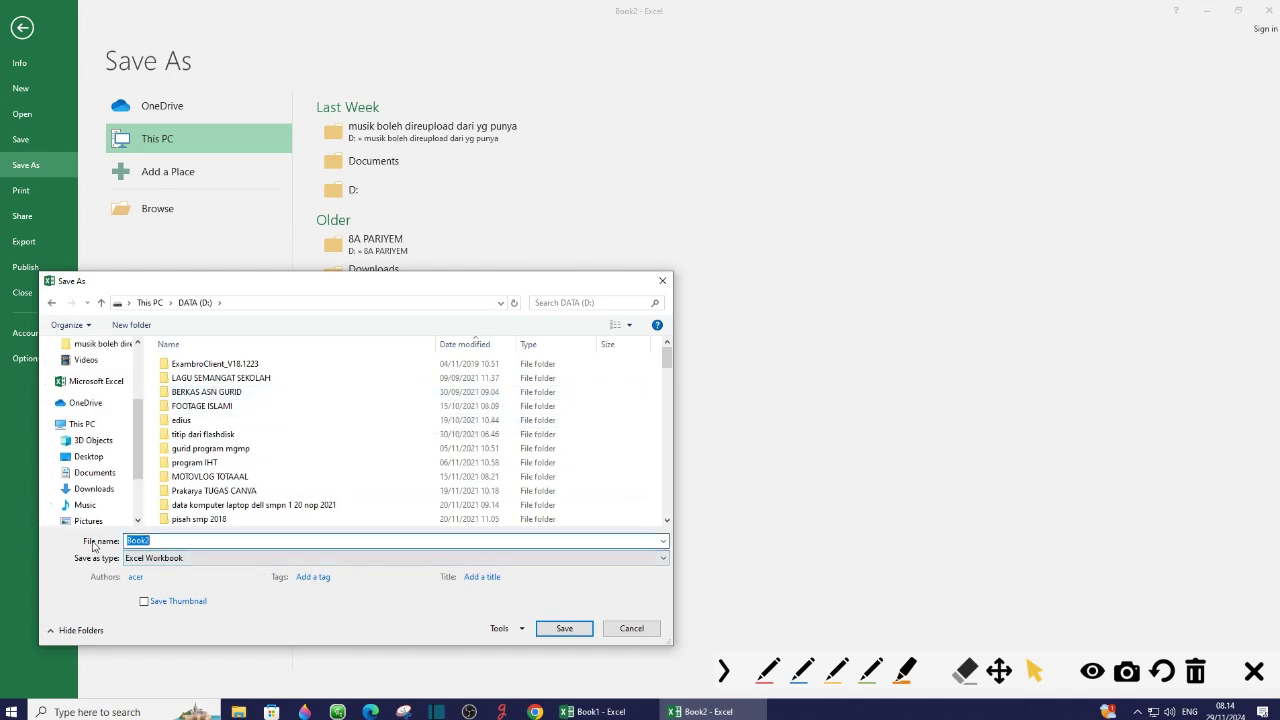
pyautogui.write('LA')
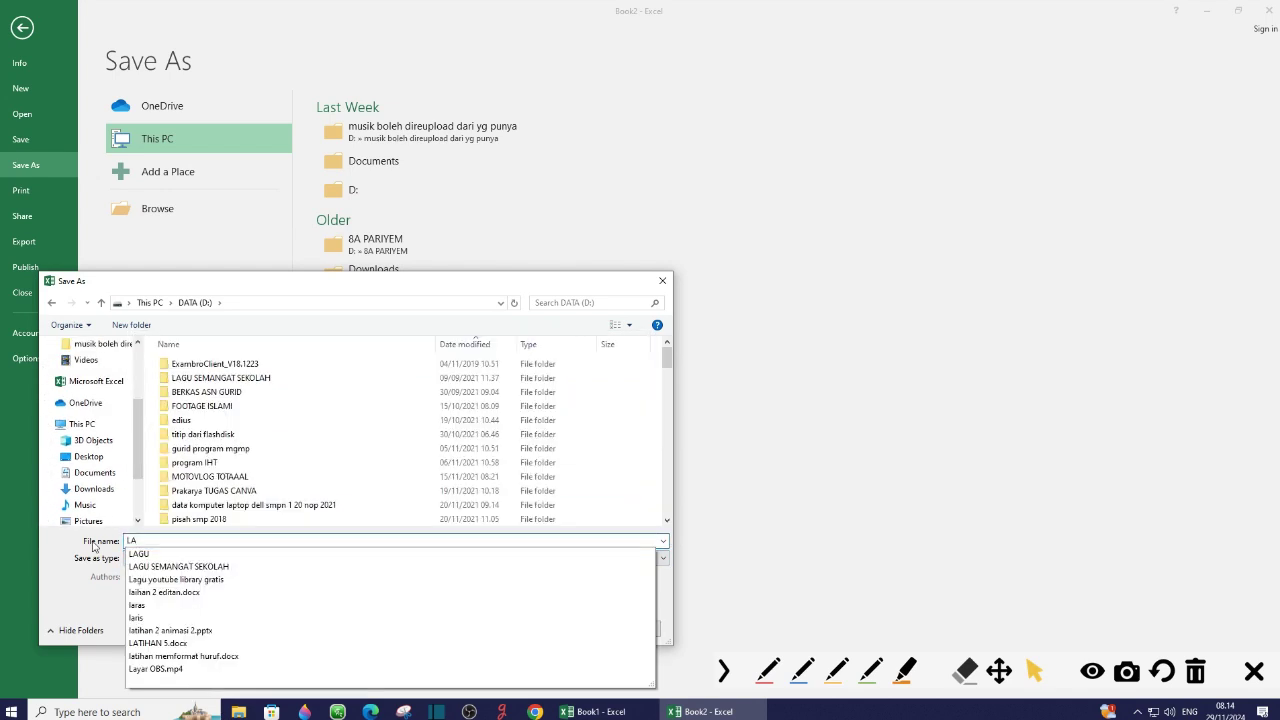
pyautogui.write('TIHAN ')
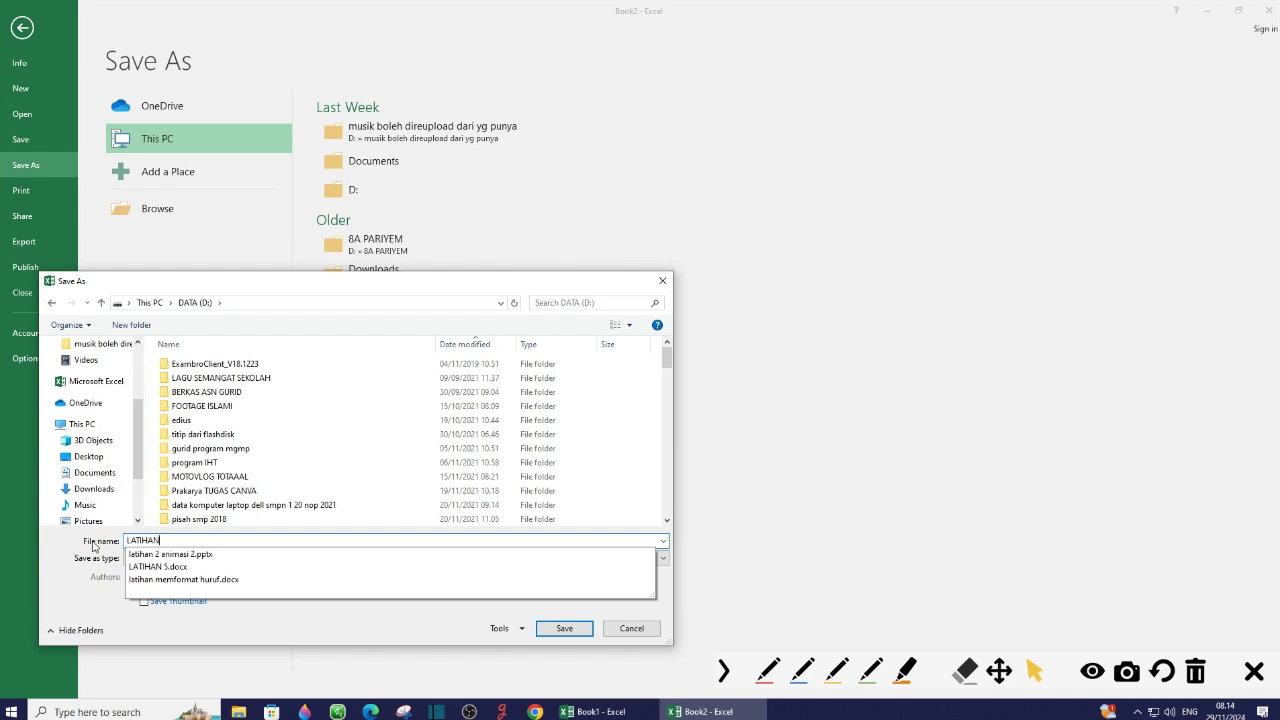
pyautogui.write('1')
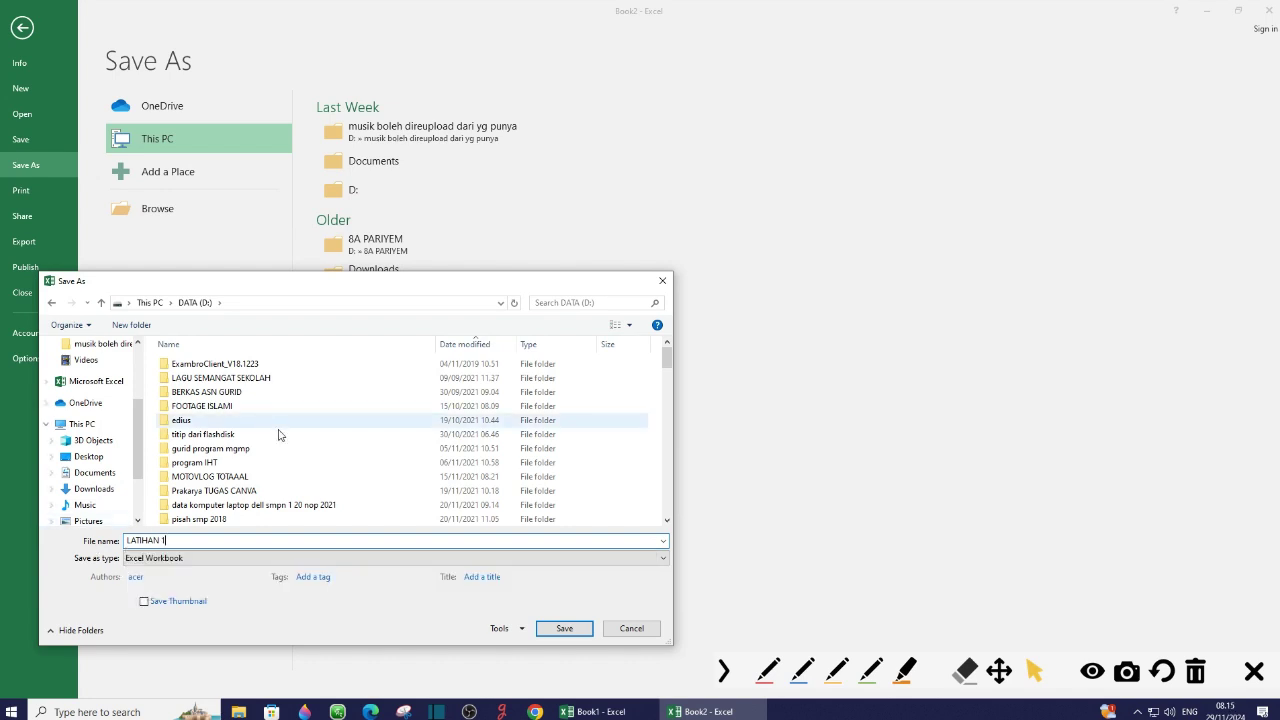
pyautogui.click(563, 633)
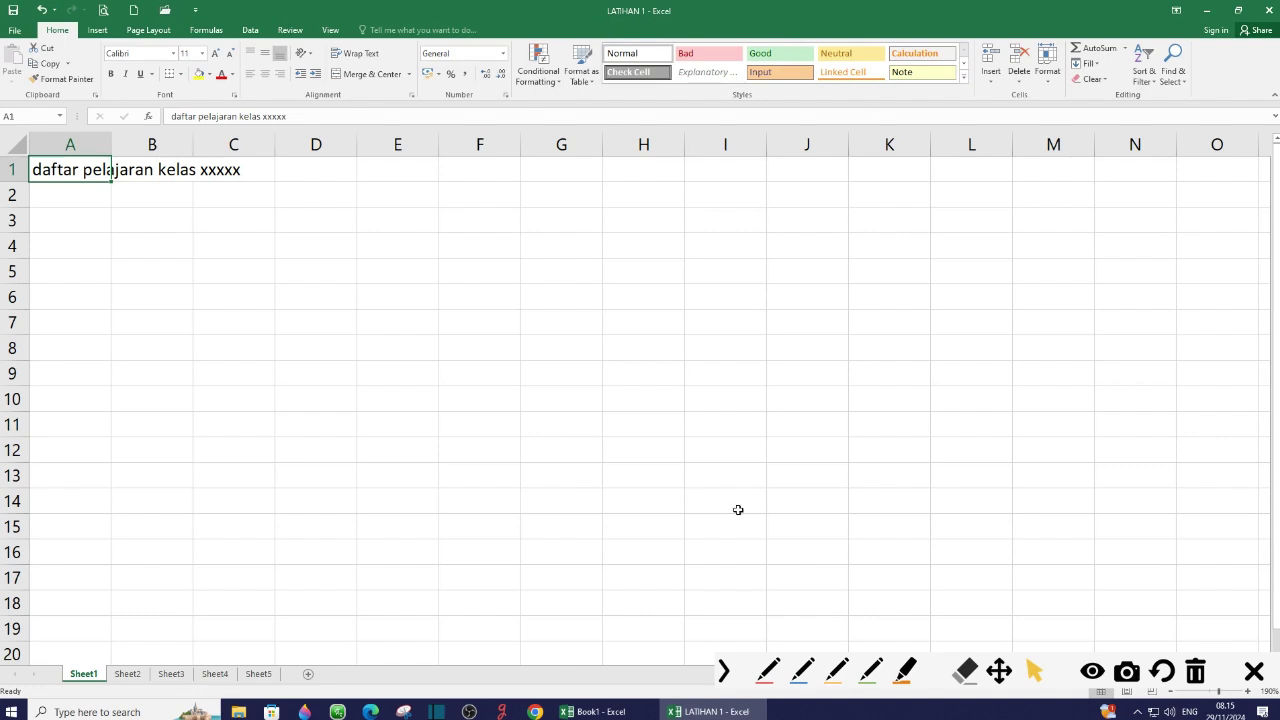
pyautogui.click(763, 678)
pyautogui.moveTo(608, 325); pyautogui.dragTo(624, 30)
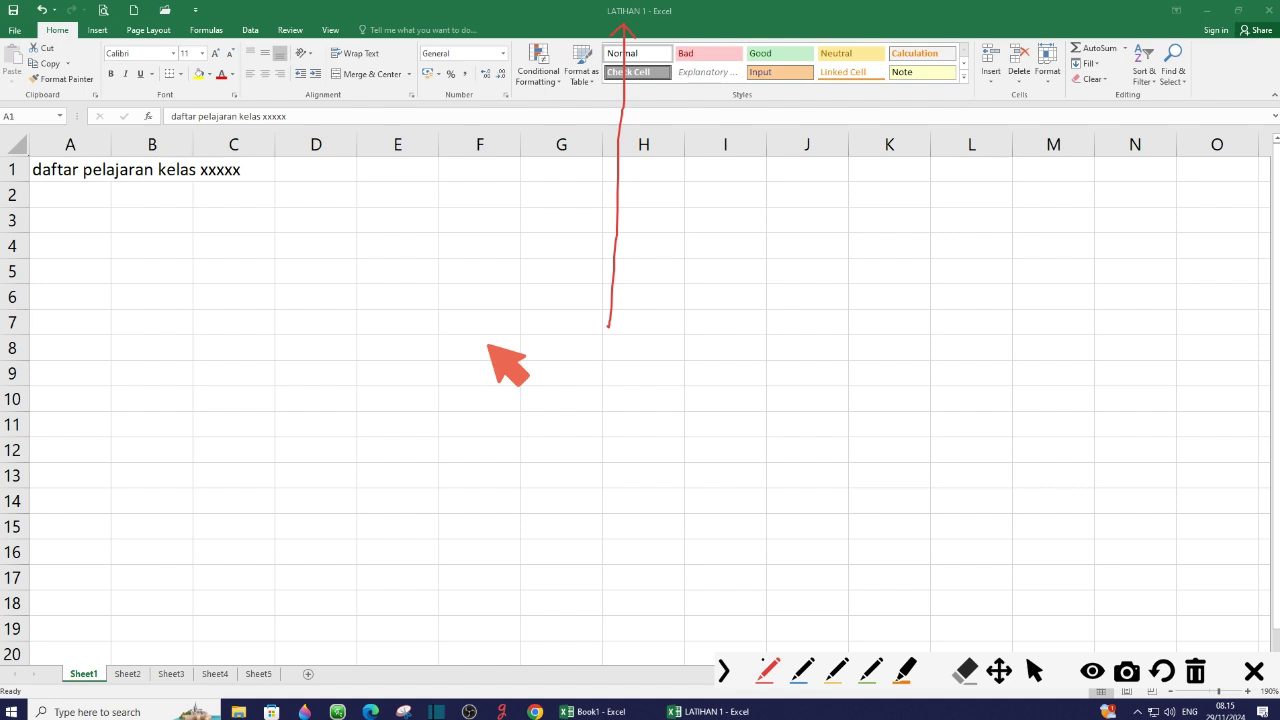
pyautogui.click(1197, 673)
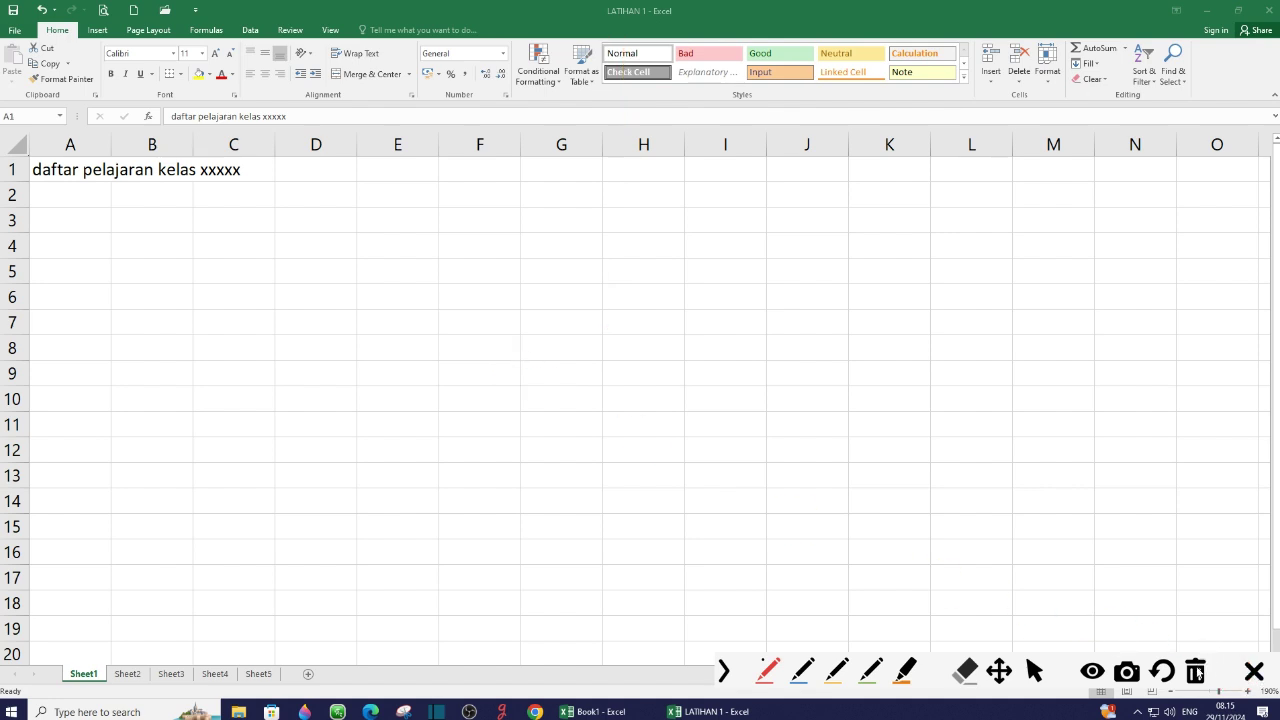